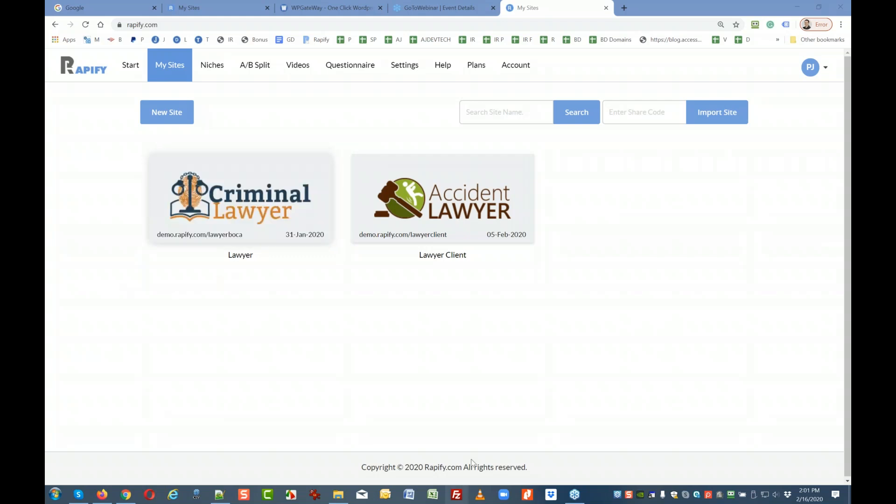
Open the Niches template gallery and scroll down to the Roofer card to reveal View/Use.
mouse_move(208, 191)
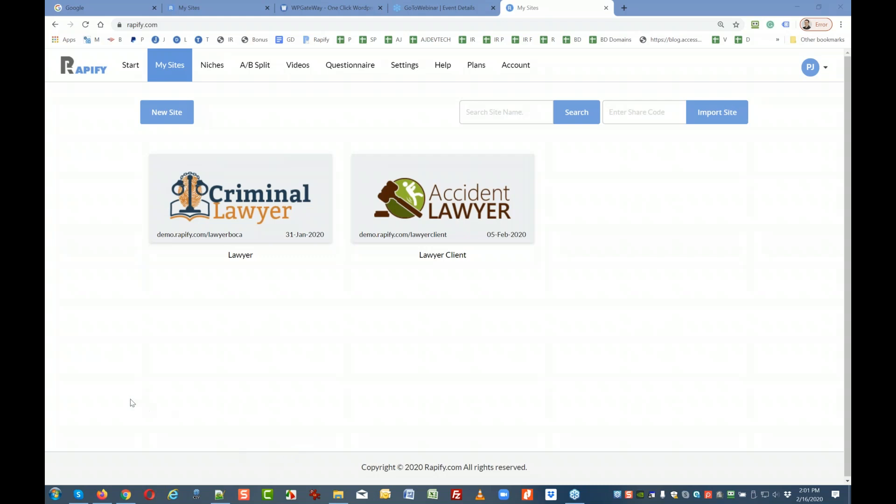
click(199, 70)
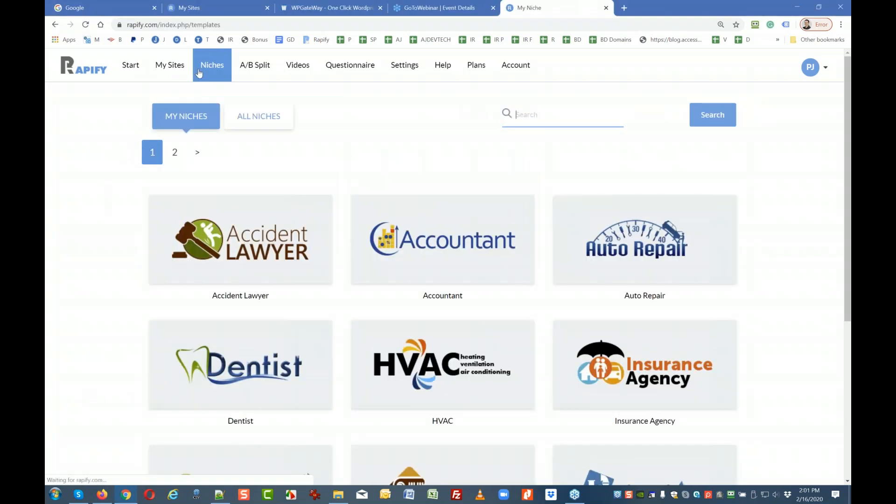
scroll(133, 248, down, 5)
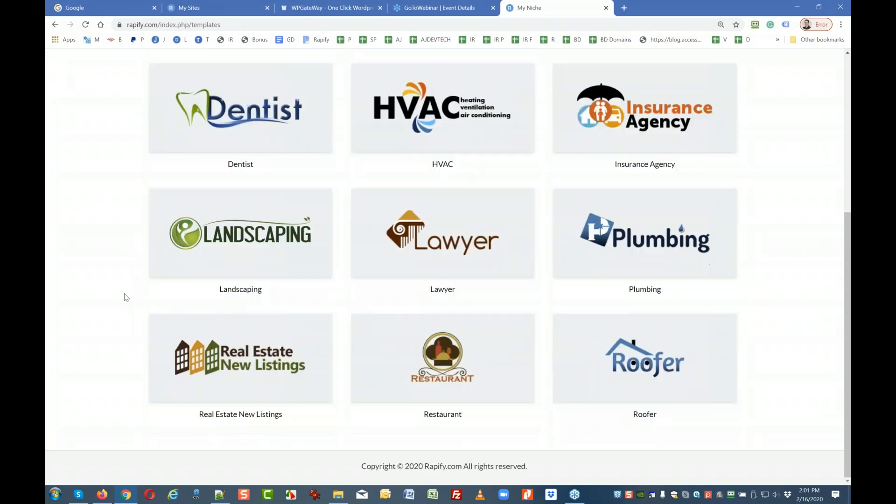
scroll(125, 301, up, 5)
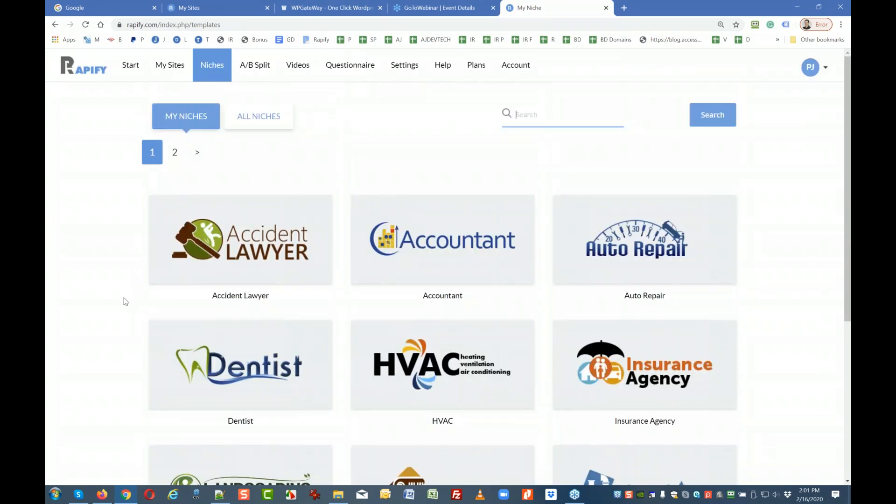
scroll(485, 279, down, 2)
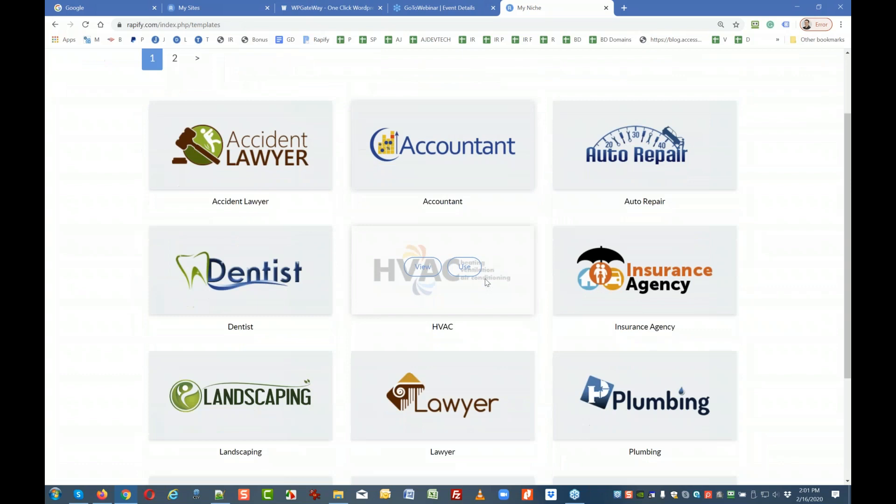
scroll(469, 297, down, 2)
scroll(457, 336, down, 2)
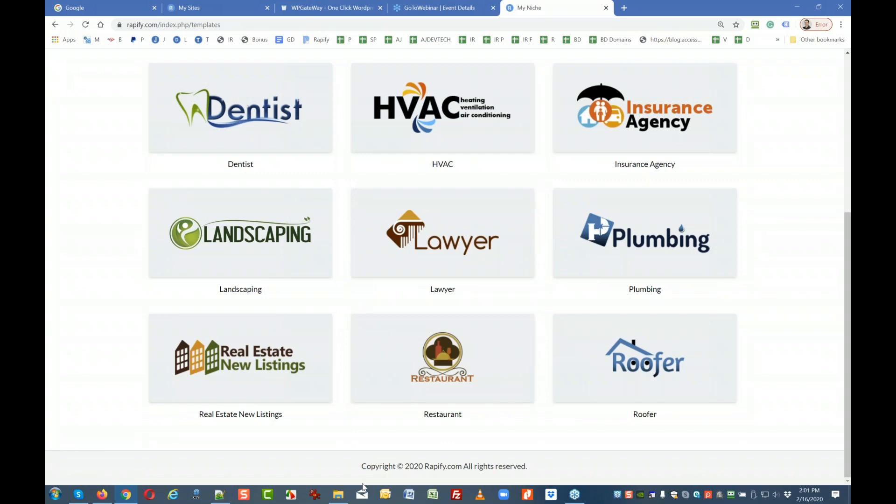
mouse_move(671, 384)
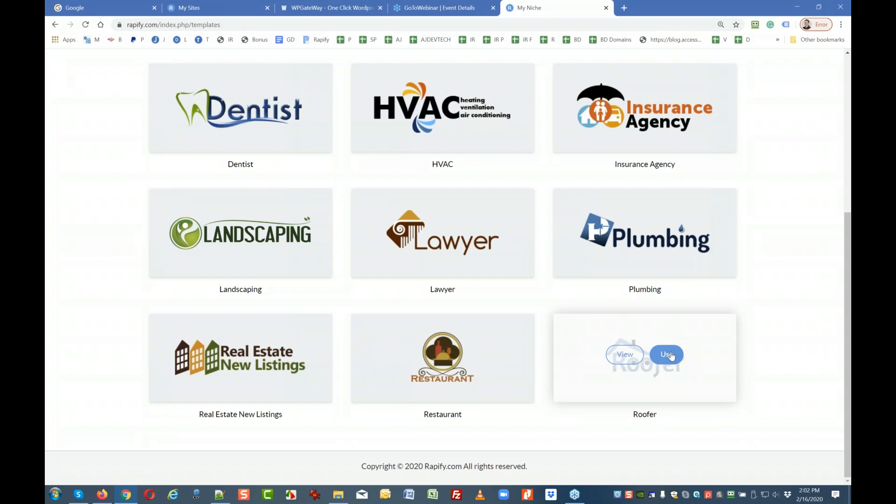
Preview the Roofer demo site, scroll through its service cards, and launch Notepad.
click(626, 355)
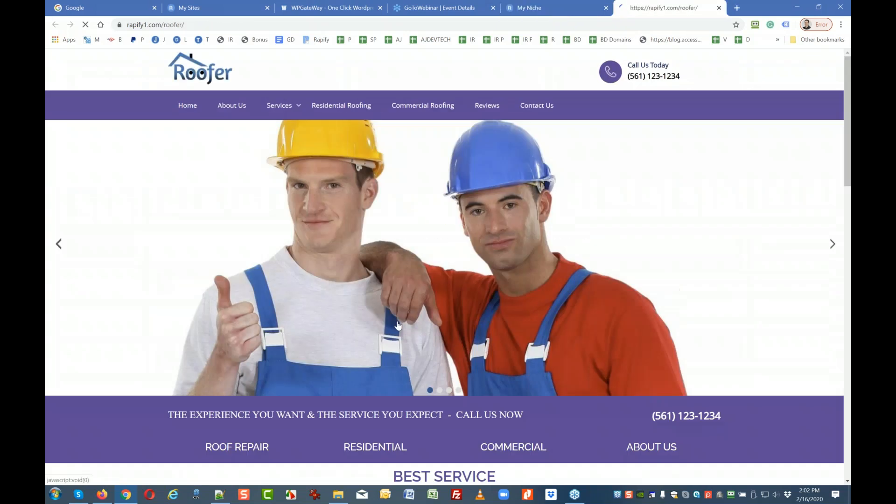
scroll(181, 282, down, 5)
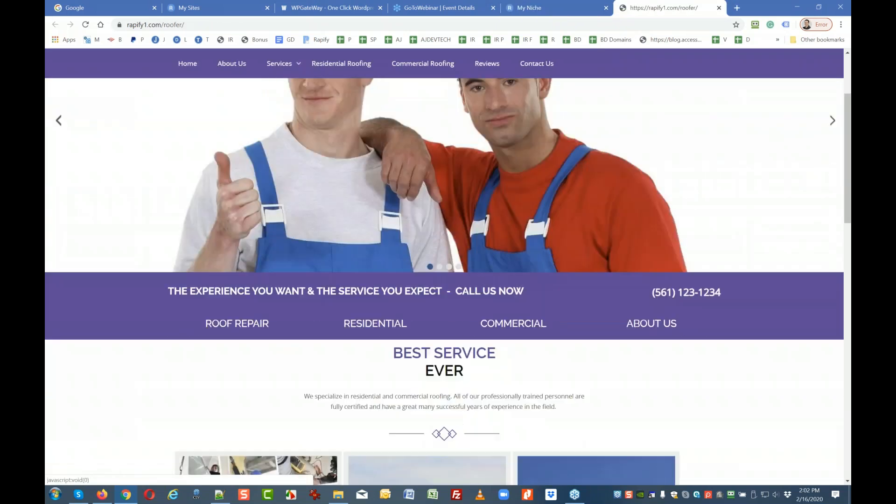
scroll(182, 283, down, 4)
scroll(155, 335, down, 1)
scroll(156, 335, up, 1)
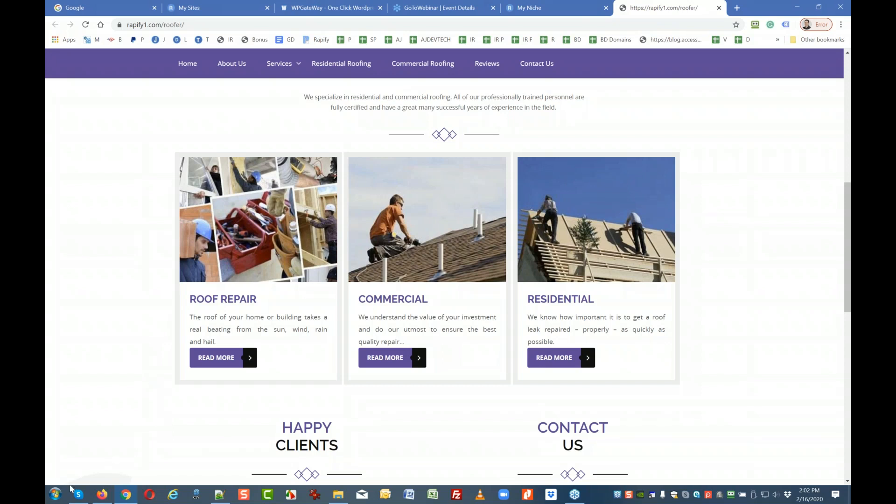
click(55, 495)
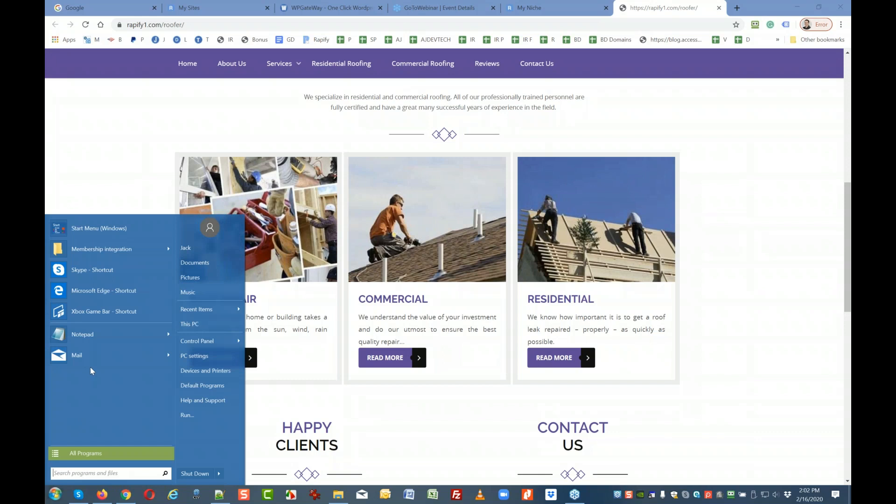
click(94, 336)
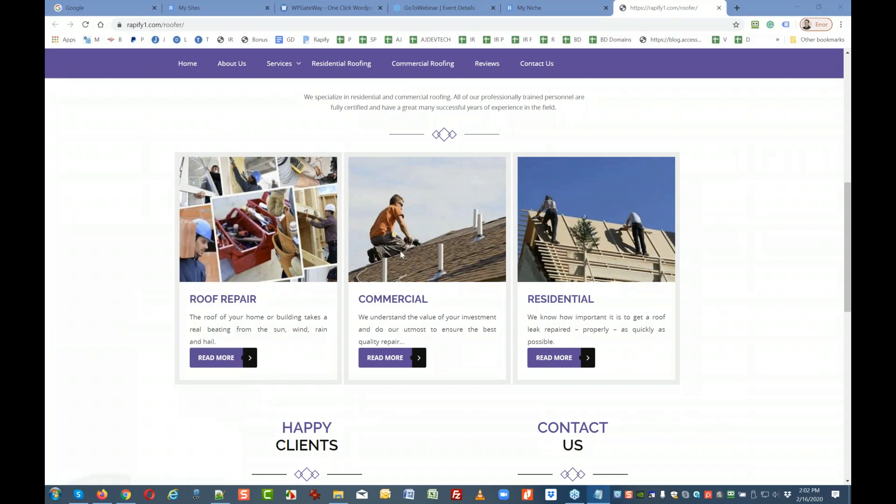
Type the heading 'What are the important factors for SEO' and the first factor 'keywords'.
drag(391, 154, 359, 160)
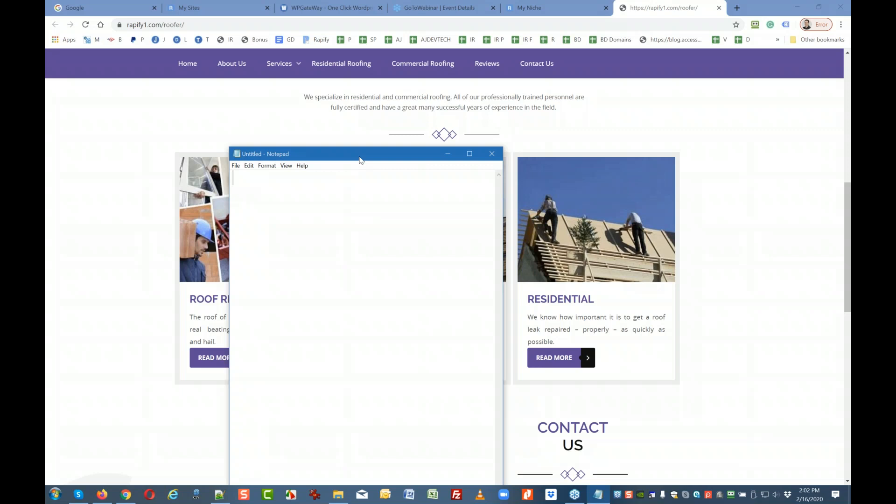
text(What are the import)
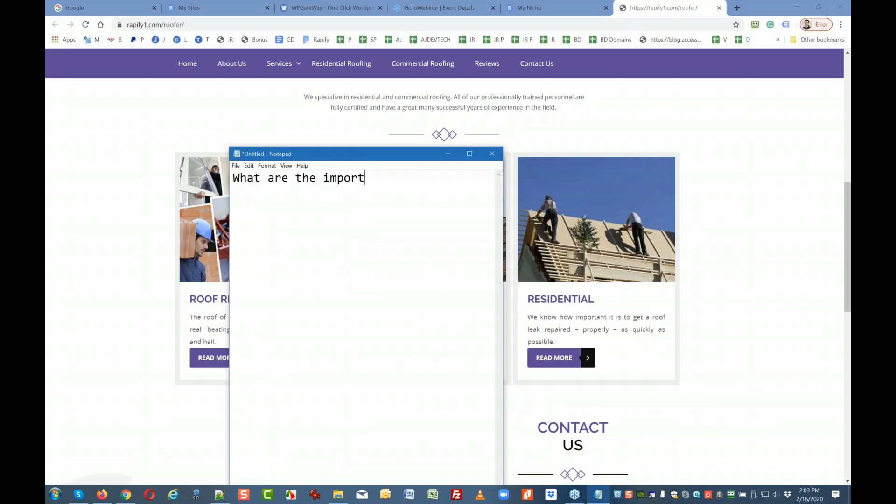
text(ant factors for SEO:)
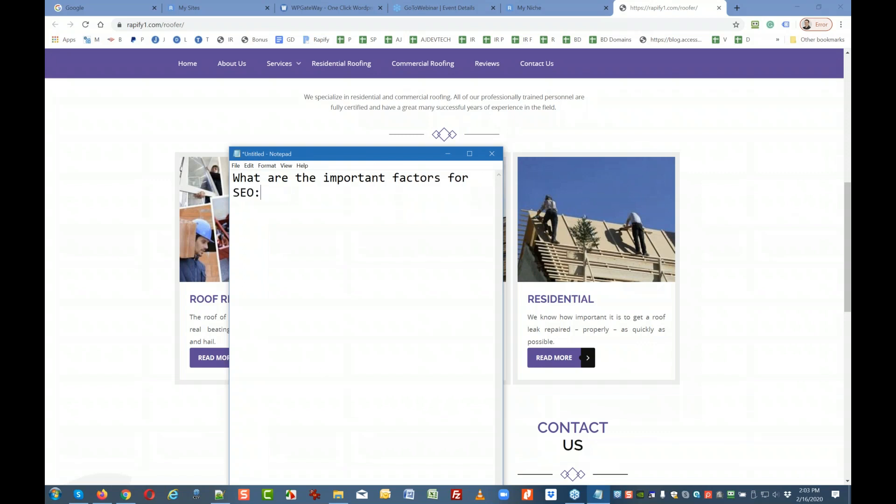
text(1)
key(BackSpace)
text(keywrod)
key(BackSpace)
key(BackSpace)
key(BackSpace)
text(ords)
key(Return)
Add the factors 'acticle', 'relevance', 'video on page optimization' and 'image optimization schema'.
text(acticle)
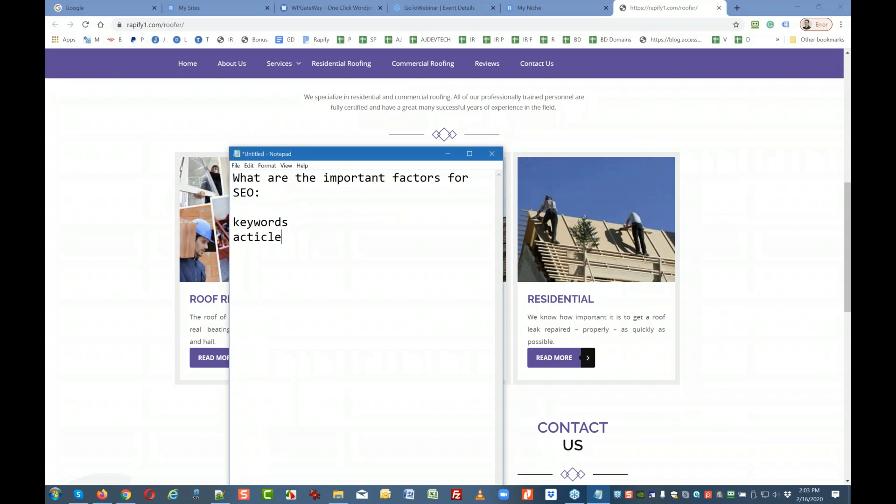
key(Return)
text(relevance)
key(Return)
text(video on)
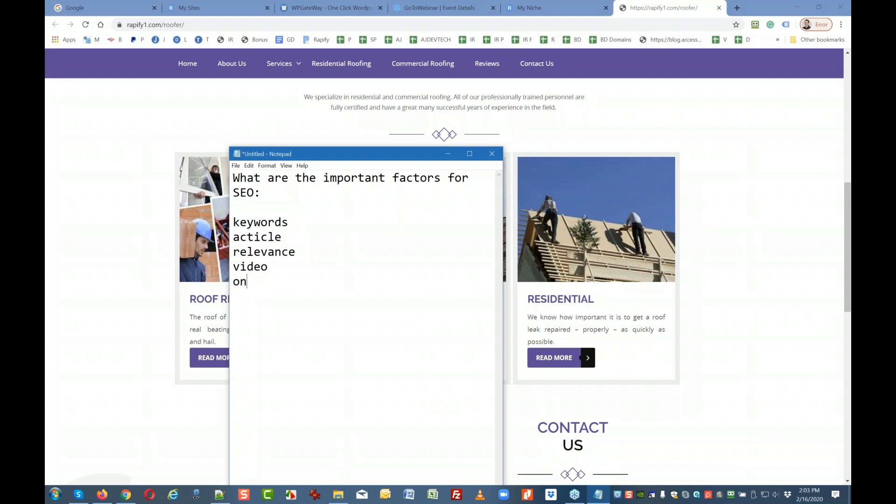
text( page optimization)
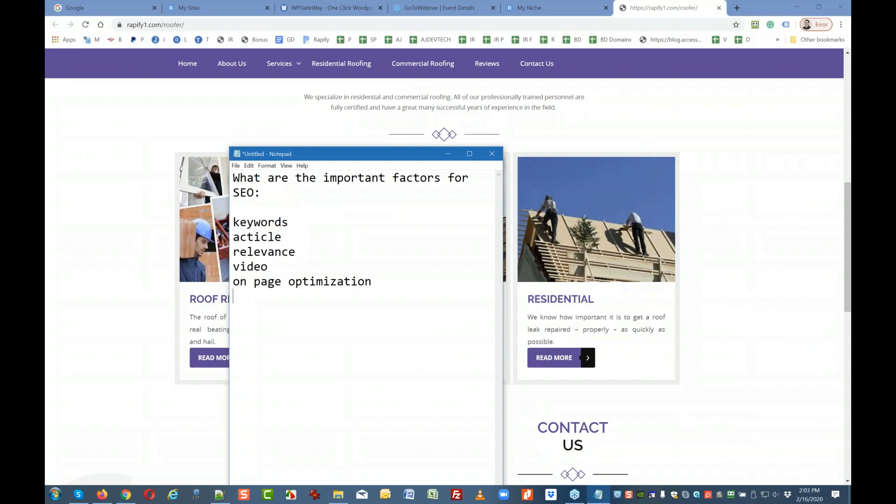
key(Return)
text(image opt)
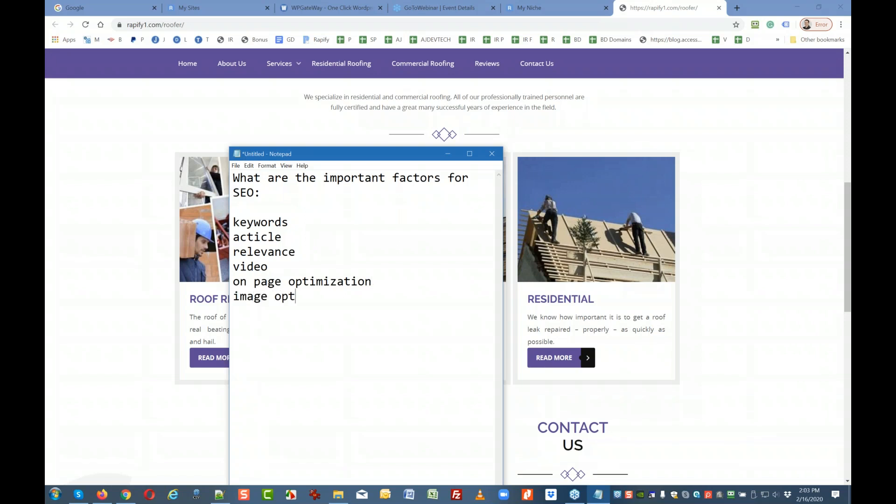
text(imization s)
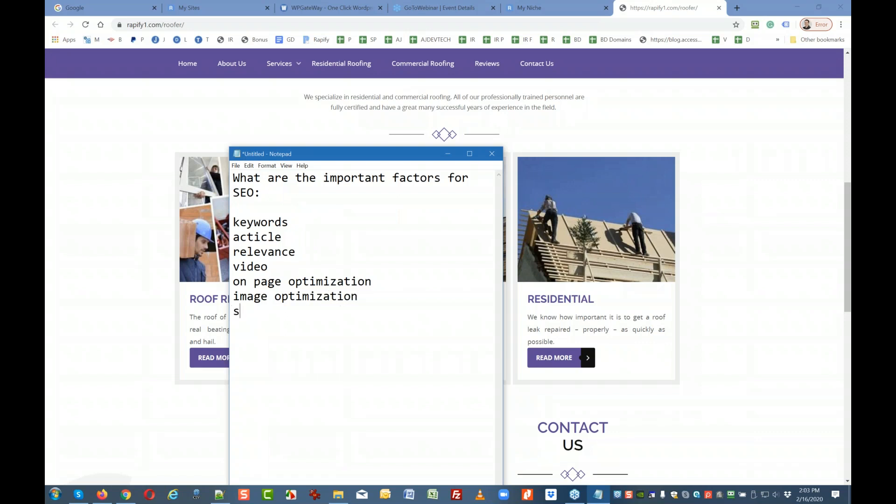
text(chema)
key(Return)
Add the lines 'h1 and h2', 'title and description with keywords' and 'backlinks'.
text(hi)
key(BackSpace)
text(1 and h)
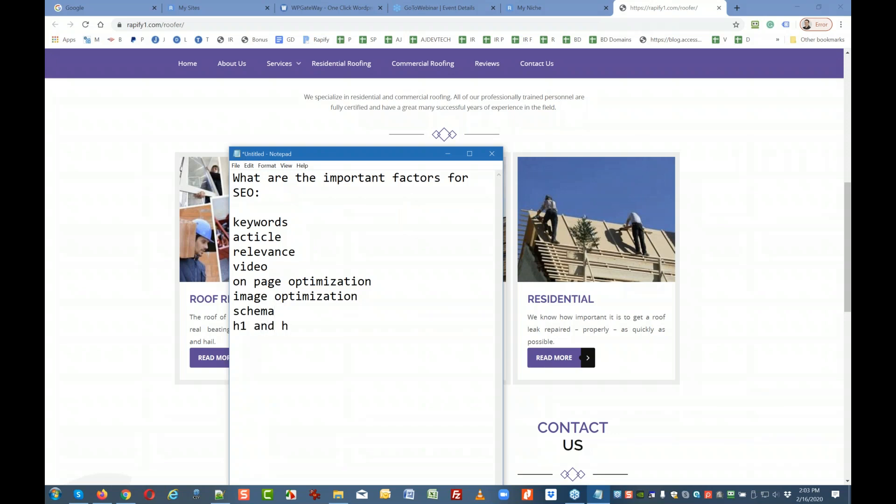
text(2)
key(Return)
text(tile and description)
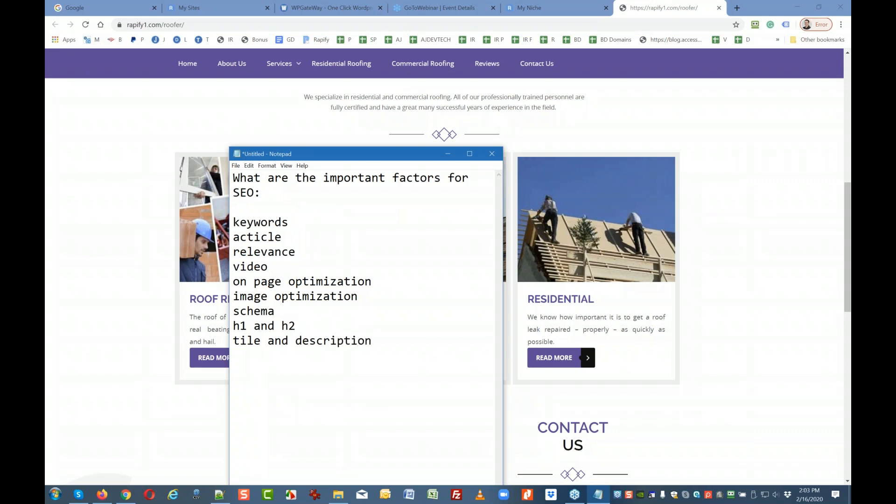
text( with keywords)
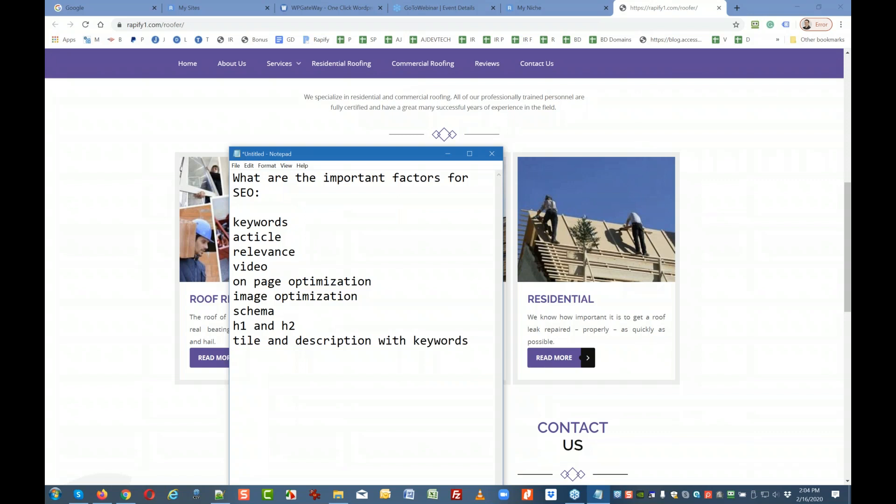
text(backlinks)
key(Return)
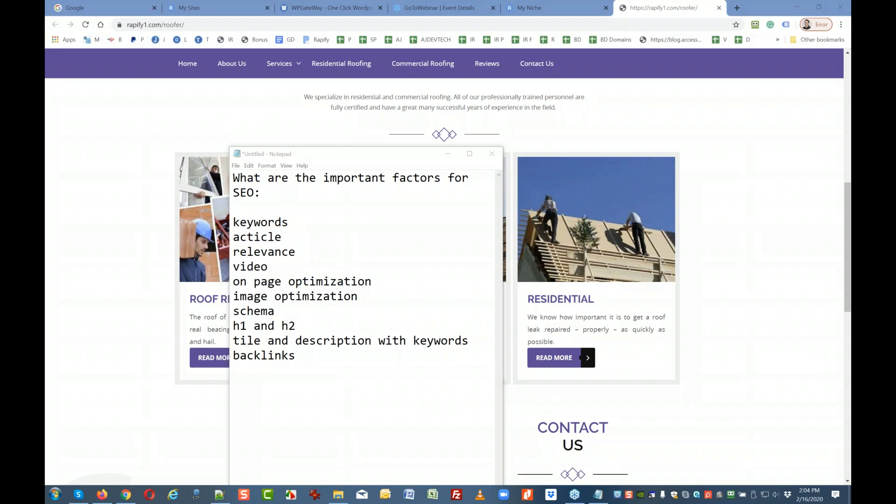
Add 'ssl citation', 'fast speed' and 'indexed' lines below backlinks.
click(290, 377)
text(ssl )
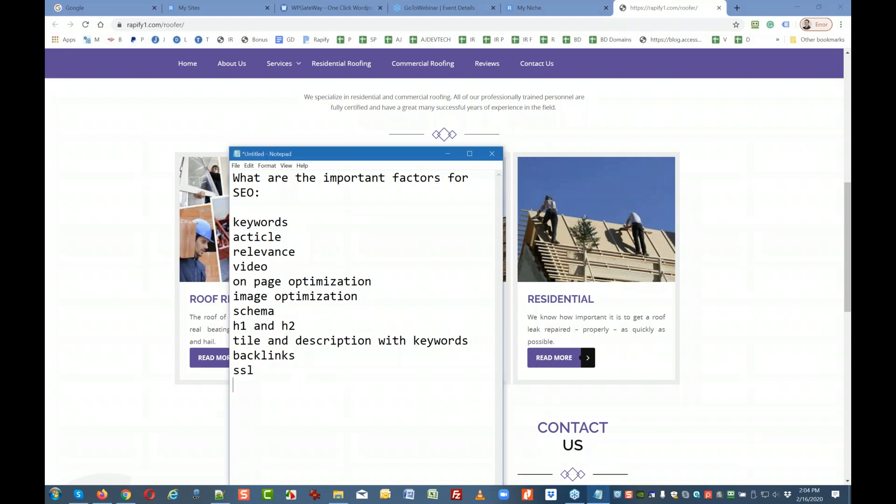
text(citation)
key(Return)
text(fast speed)
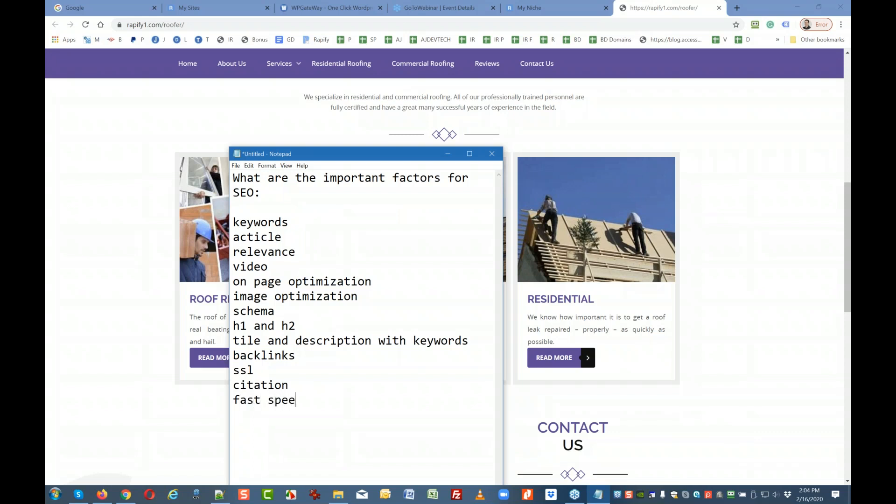
key(Return)
text(indexe3d)
key(BackSpace)
key(BackSpace)
text(d)
key(Return)
Change the 'fast speed' line to 'fast / loading speed'.
text(loca)
key(BackSpace)
key(BackSpace)
key(BackSpace)
key(BackSpace)
click(268, 401)
text(/ loading)
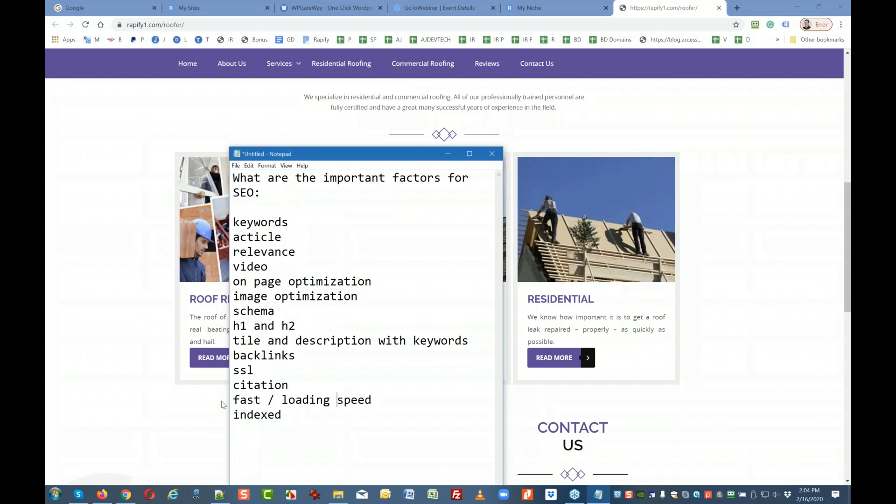
Add 'gmb social proof', 'reviews' and 'press release' at the end of the list.
click(259, 428)
text(gmb socula)
key(BackSpace)
key(BackSpace)
key(BackSpace)
text(ial proof)
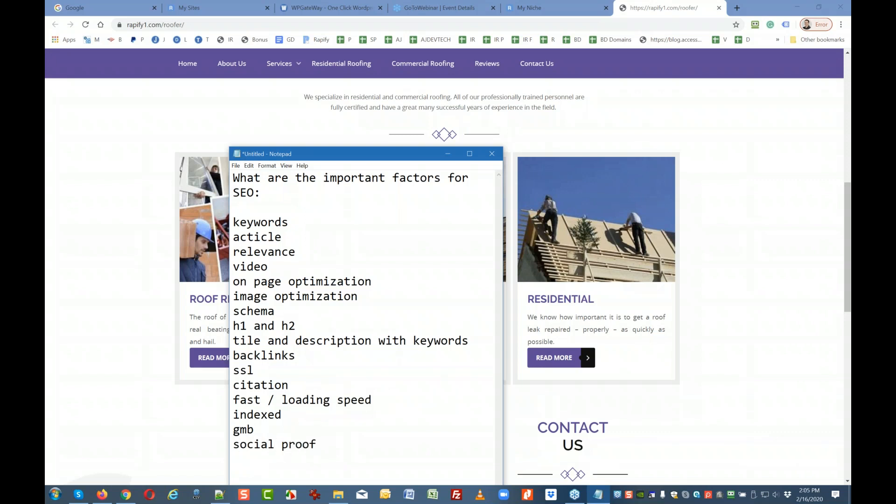
key(Return)
text(reviews)
key(Return)
text(press release)
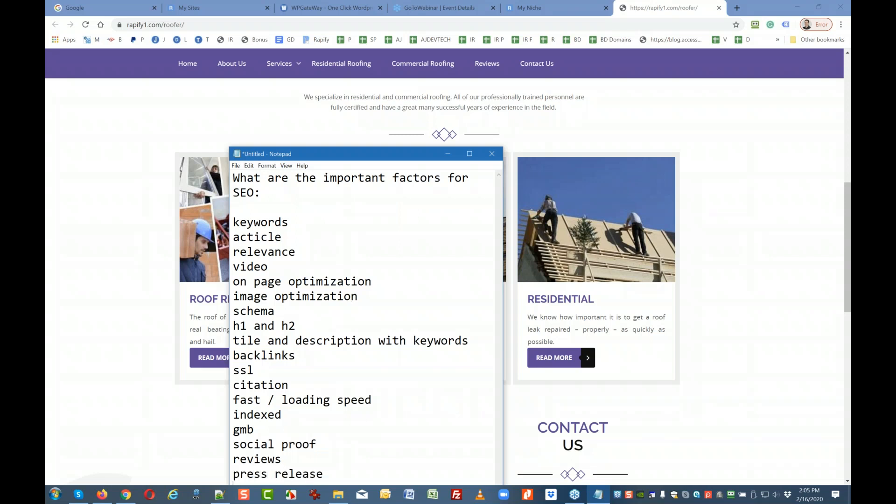
Insert blank lines between the 'SEO:' heading and the keyword list.
drag(378, 160, 394, 90)
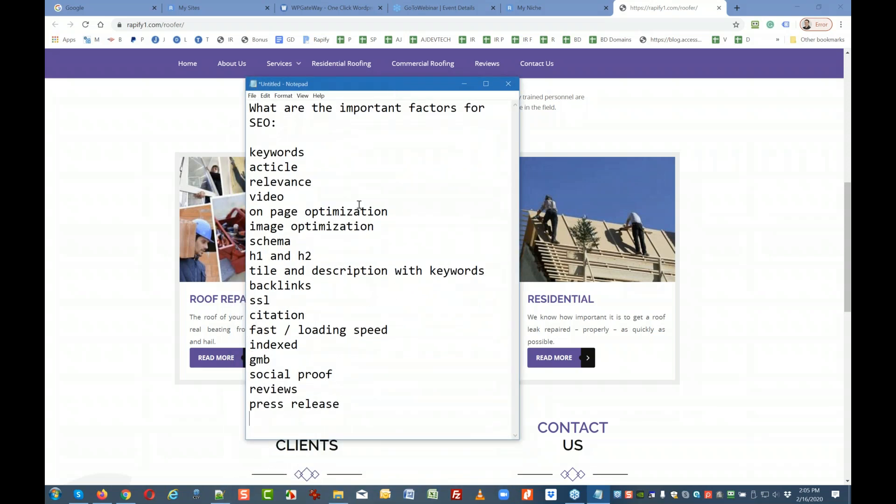
click(286, 125)
click(287, 122)
key(Return)
key(Return)
key(Return)
key(Return)
key(Return)
key(Return)
key(Return)
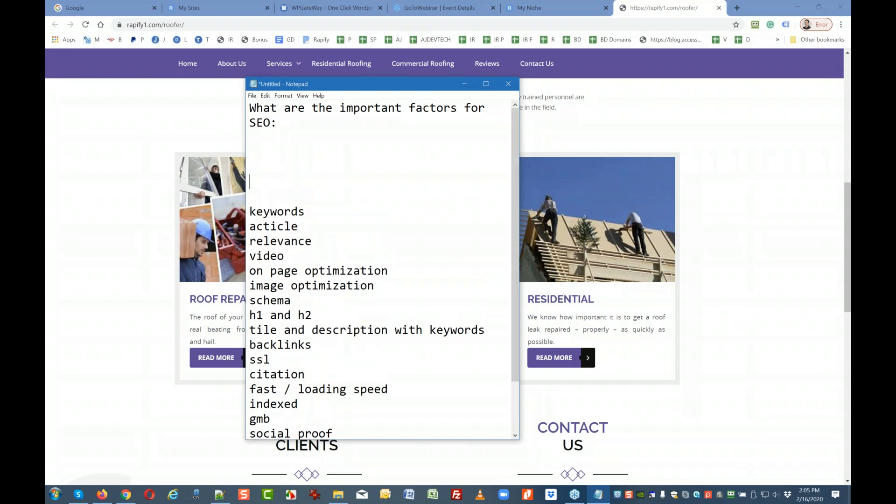
key(Return)
key(Up)
key(Up)
key(Up)
key(Up)
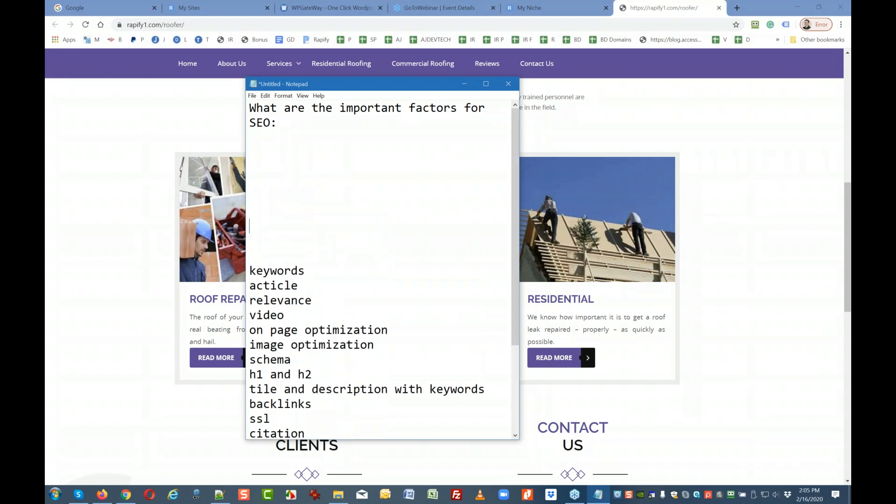
Type the question 'Which websites does Google on the first page?'.
text(Which websites d)
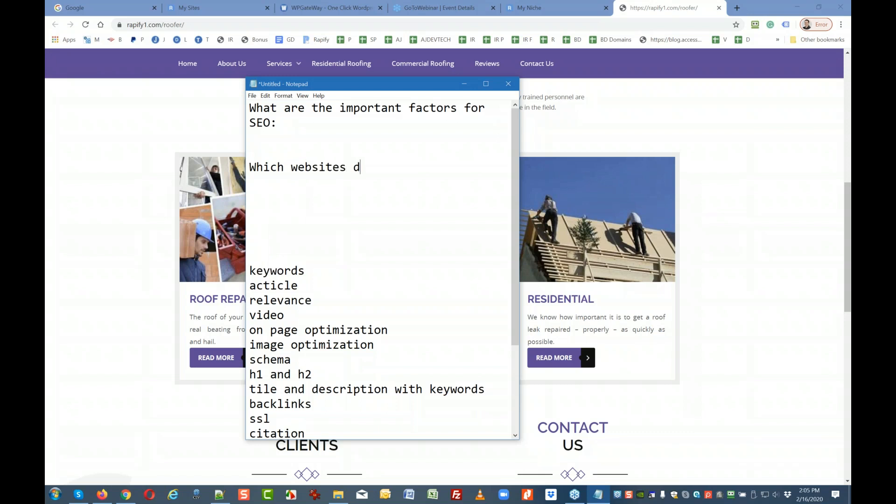
text(oes show)
key(BackSpace)
key(BackSpace)
key(BackSpace)
key(BackSpace)
text(Google on )
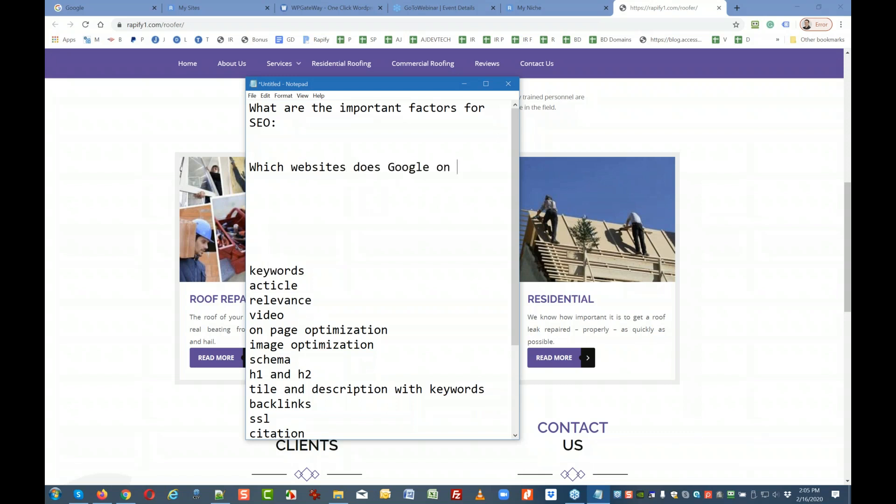
text(the first pa)
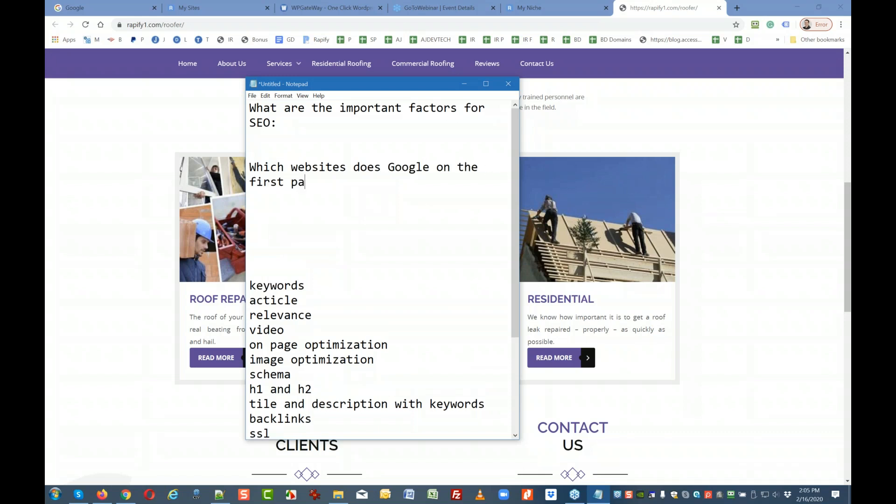
text(ge?)
key(Return)
key(Return)
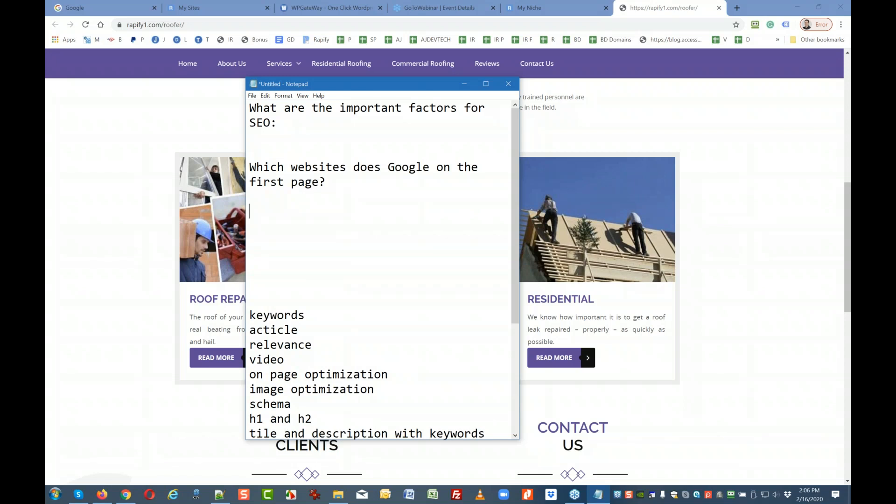
Add '1) Google wants that users find valuable results' and begin point '2)'.
text(1)
text())
text(they)
key(BackSpace)
key(BackSpace)
key(BackSpace)
key(BackSpace)
text(Google wants )
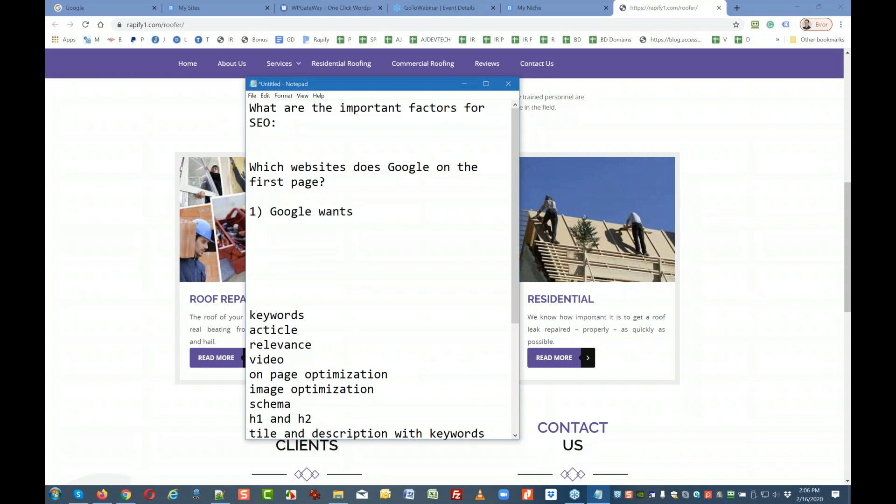
text(that use)
key(BackSpace)
key(BackSpace)
text(users)
text(find v)
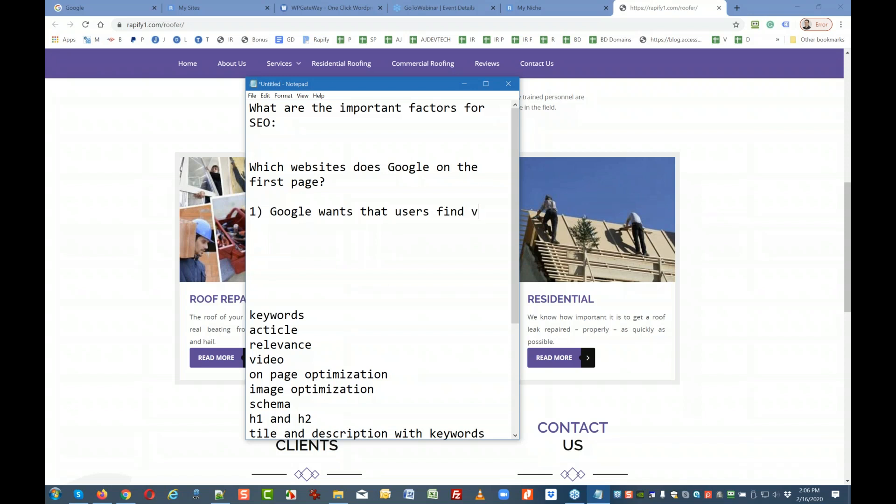
text(aluable )
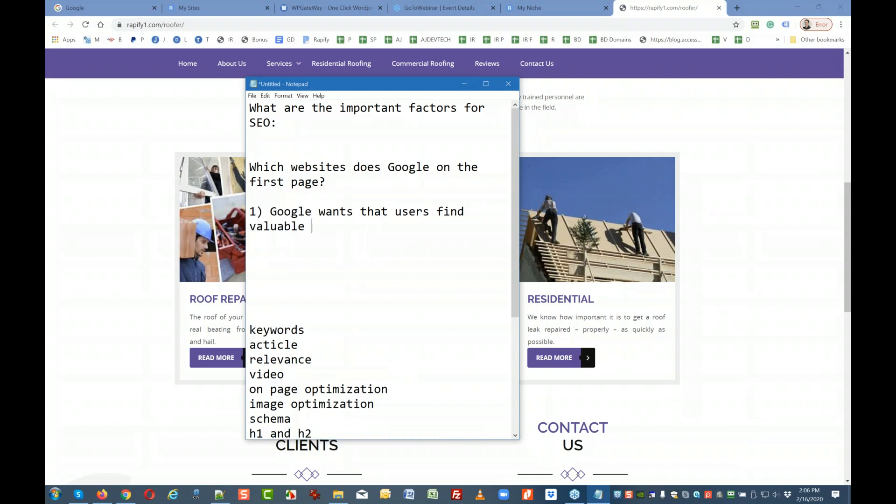
text(results)
key(Return)
key(Return)
text(2))
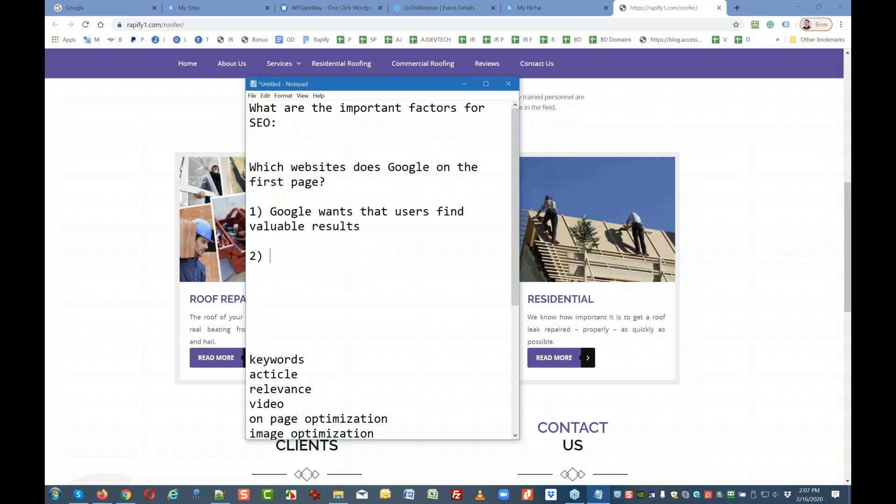
Complete point 2 as 'average time spend on a the website', followed by a blank line.
text(average time s)
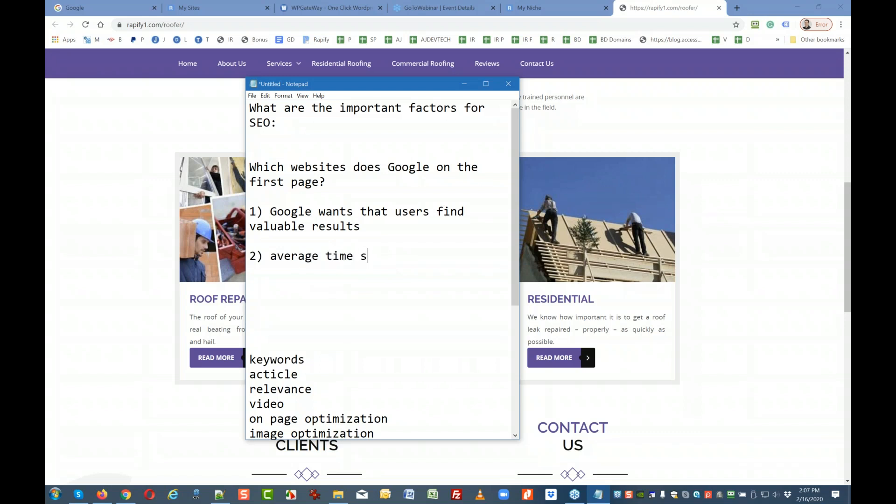
text(pend on a the website)
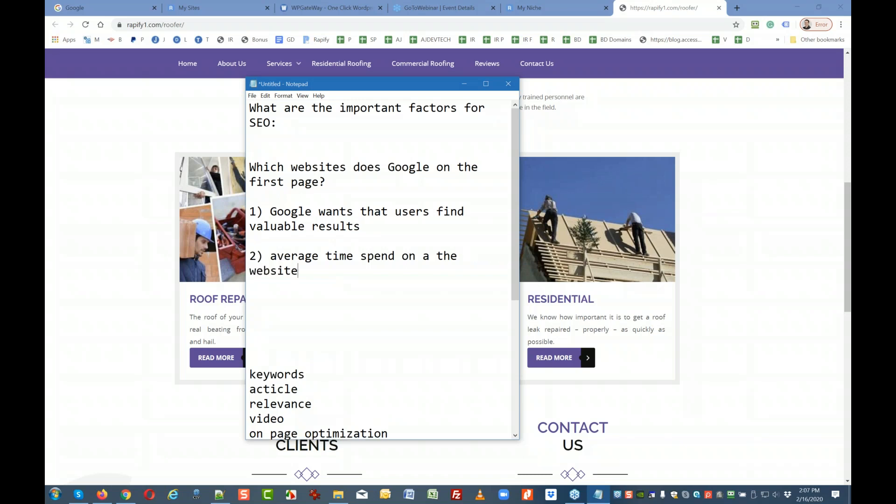
key(Return)
key(Return)
text(3))
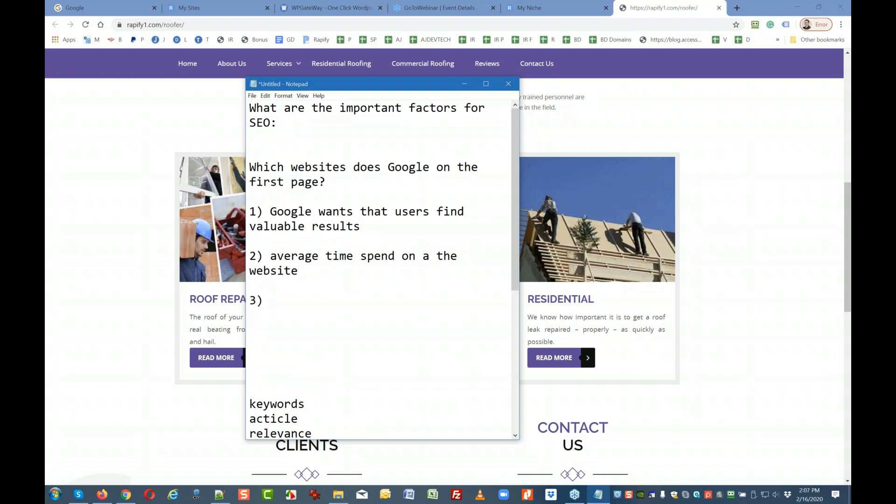
key(BackSpace)
key(BackSpace)
key(BackSpace)
key(BackSpace)
key(Return)
Add '3) relevance => website visitor finds the content he was looking for' and begin point '4)'.
text(3) rele)
text(a)
key(BackSpace)
text(vance => website )
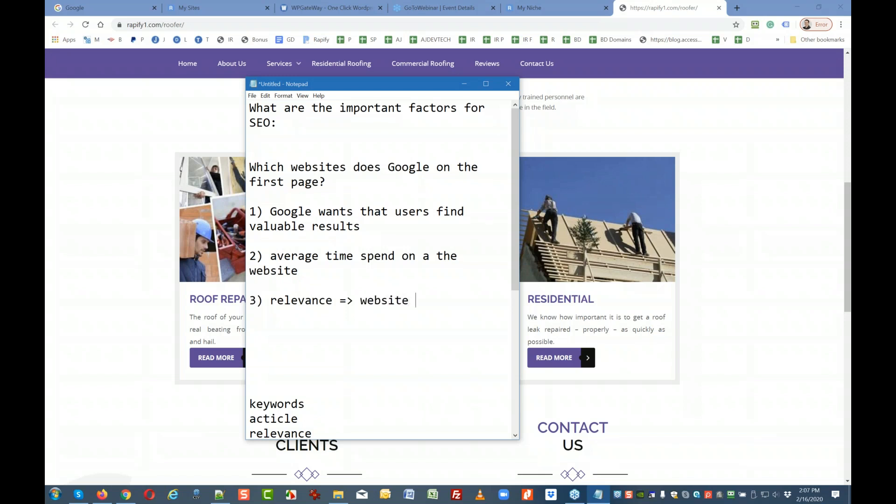
text(fin)
key(BackSpace)
key(BackSpace)
key(BackSpace)
text(vuis)
key(BackSpace)
key(BackSpace)
key(BackSpace)
text(ist)
key(BackSpace)
text(itor finds)
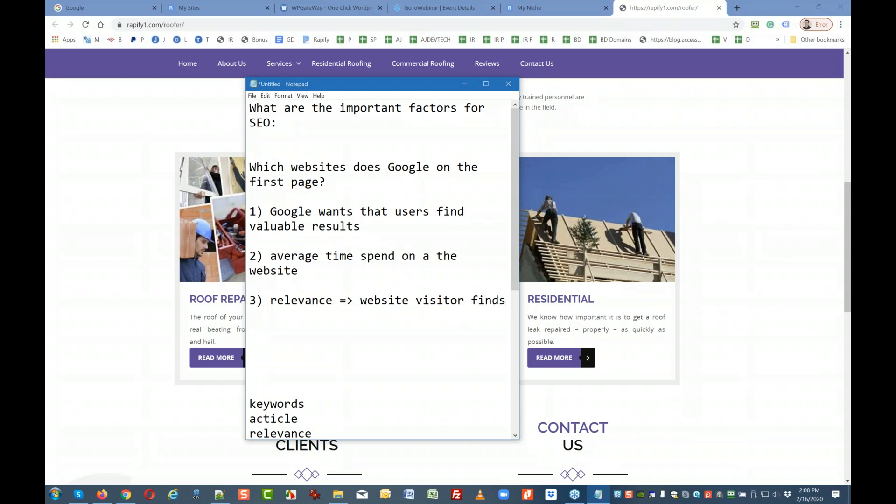
text( the conten)
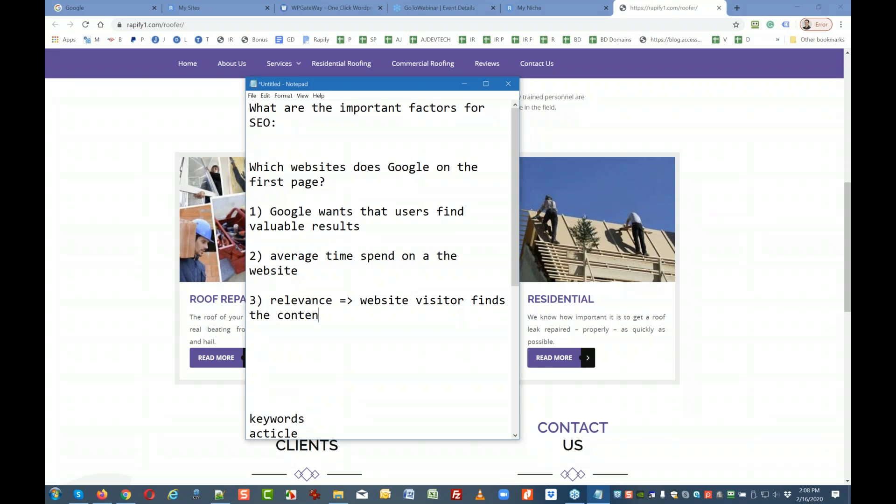
text(t he was looking for)
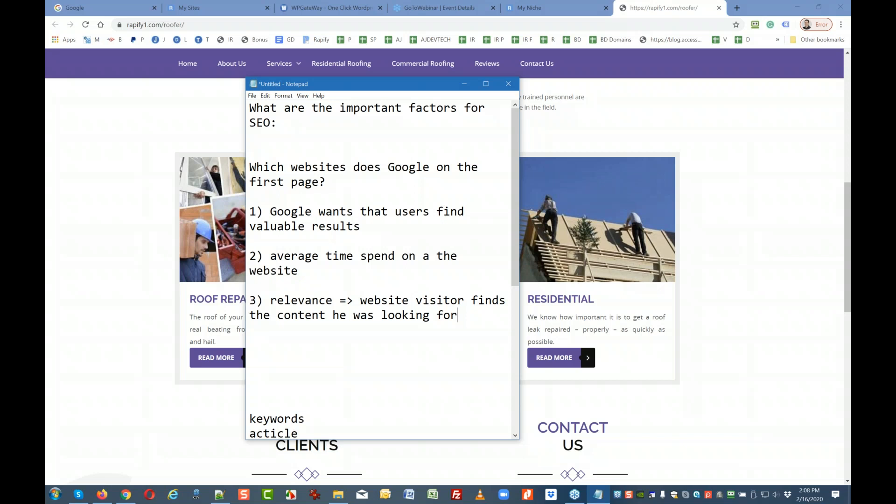
key(Return)
key(Return)
text(4))
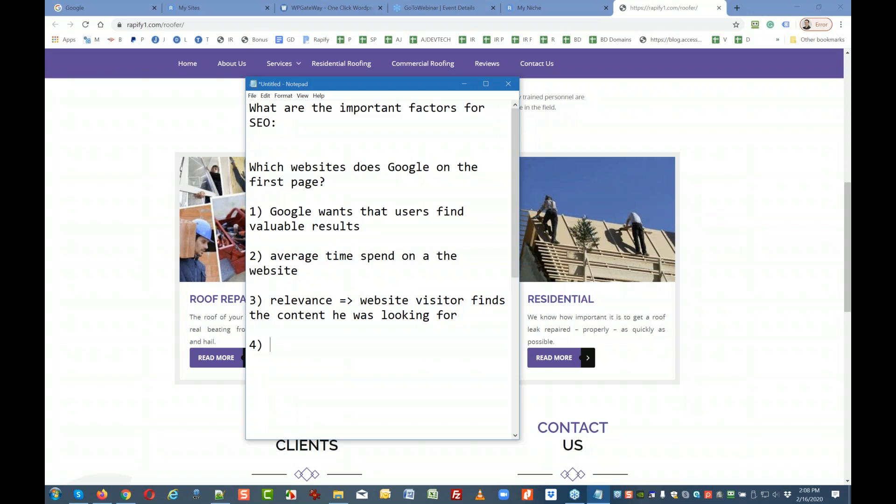
Complete point 4 as 'Nice looking' and add '5) grouped / categorized in a logical way'.
text(Nice looking)
key(Return)
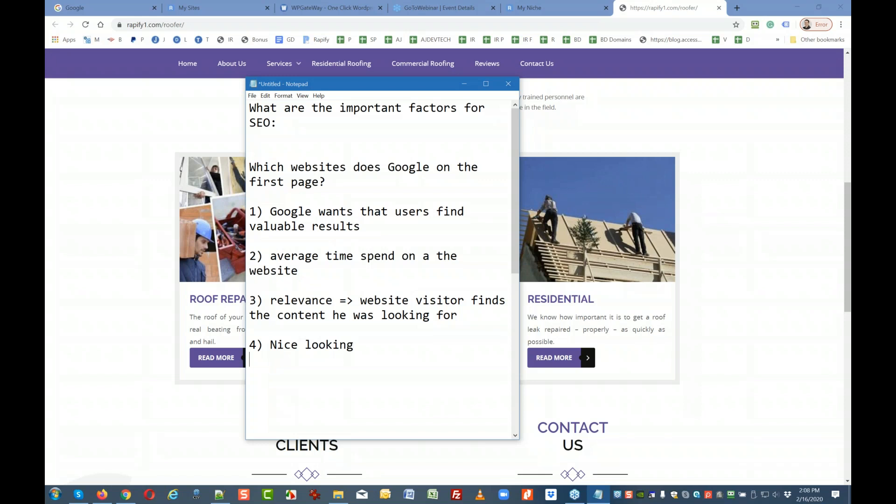
key(Return)
text(5) grouped / categorized in a l)
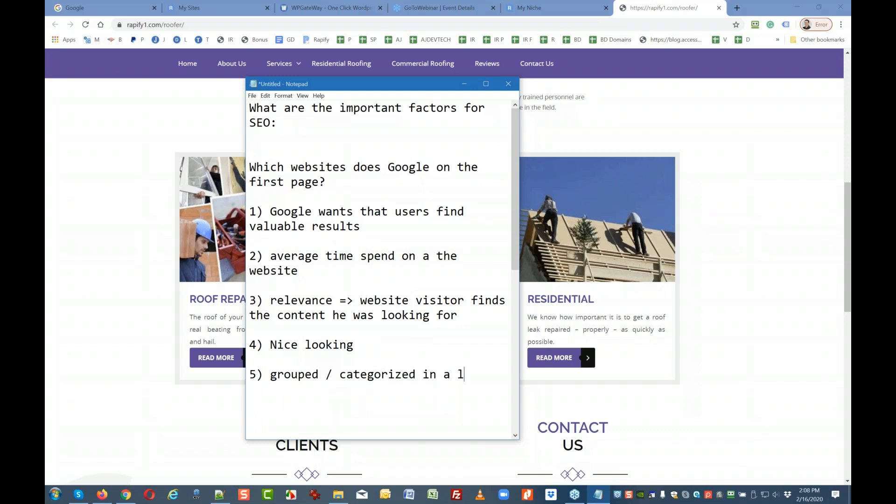
text(ogical way)
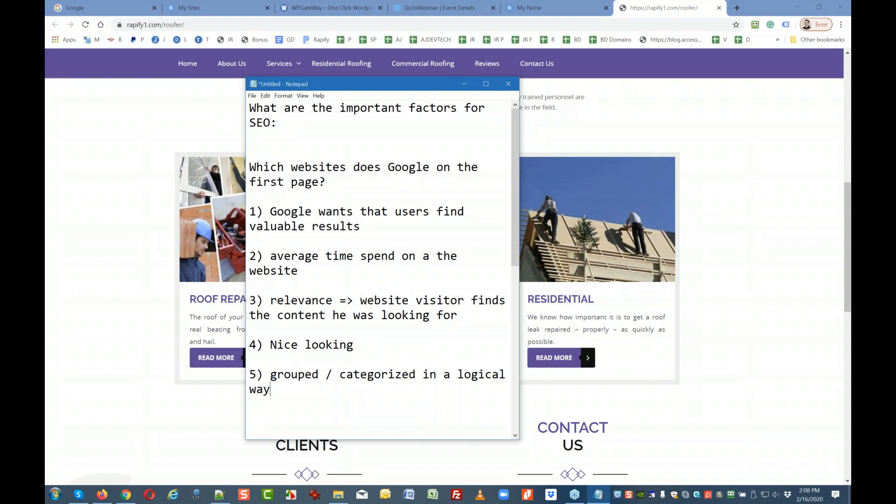
Add point 6 on videos increasing the time a visitor stays on the website, then start '7) fast loading'.
key(Return)
key(Return)
text(6) Videos takes to )
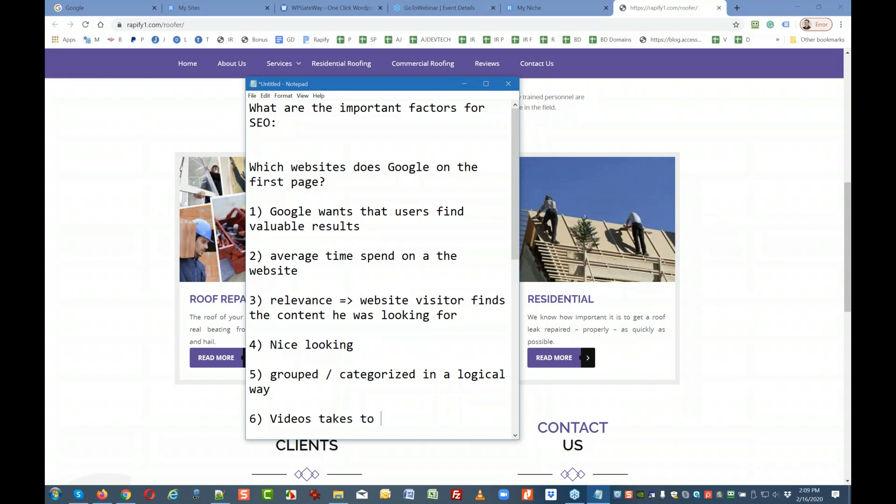
text(wathc)
key(BackSpace)
key(BackSpace)
key(BackSpace)
text(ch increase the)
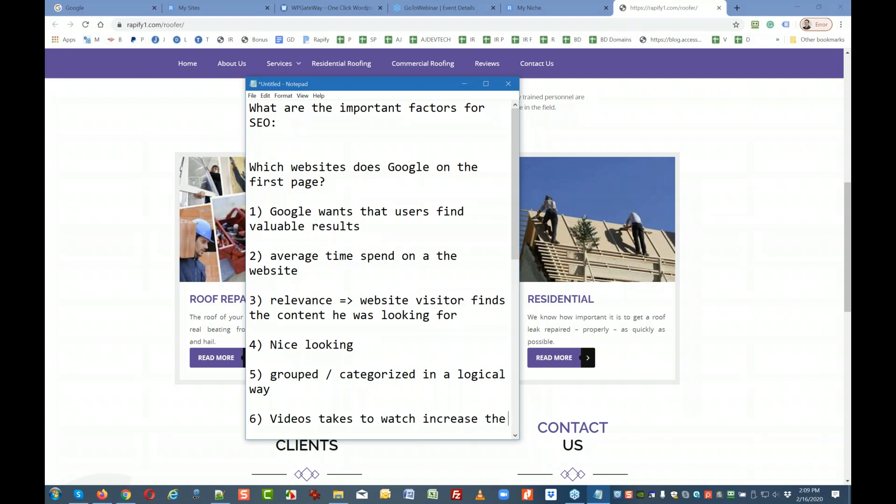
text( time a vi)
text(s)
text(uto)
key(BackSpace)
key(BackSpace)
key(BackSpace)
text(ito)
key(BackSpace)
key(BackSpace)
text(r)
key(BackSpace)
key(BackSpace)
text(or )
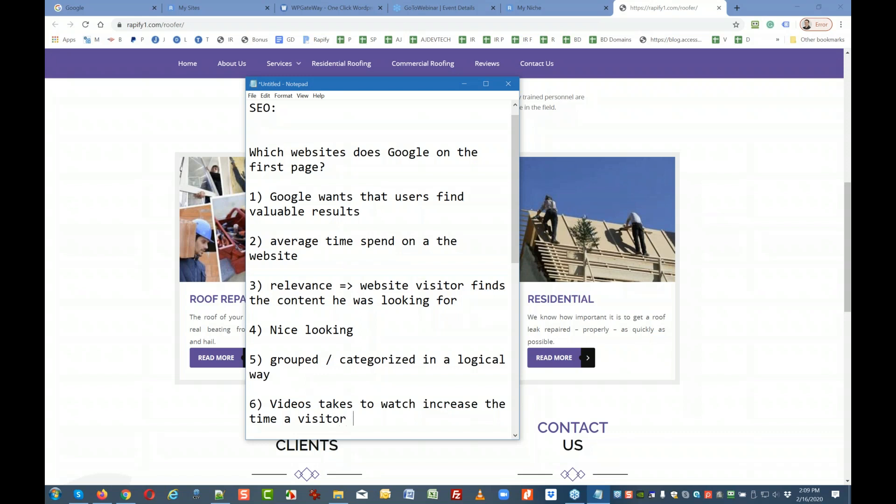
text(stays on thw)
key(BackSpace)
key(BackSpace)
text(ew eb)
key(BackSpace)
key(BackSpace)
key(BackSpace)
key(BackSpace)
text(website)
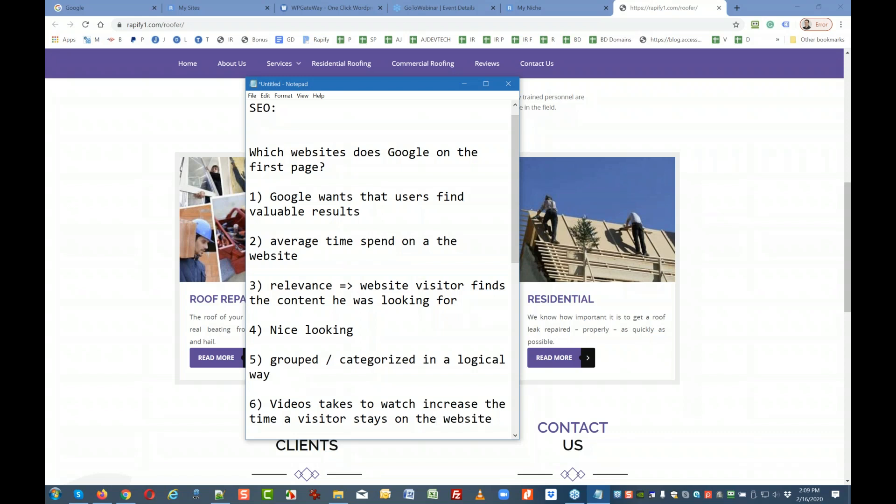
key(Return)
key(Return)
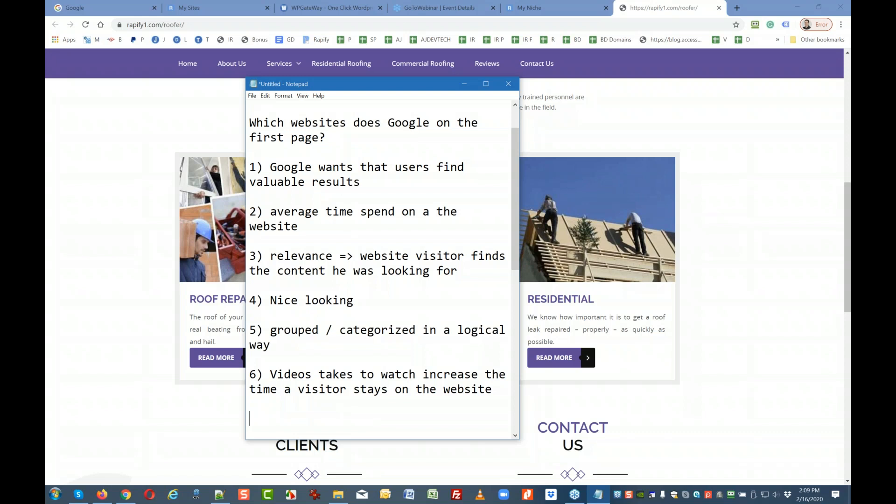
text(7) fast loading helsp)
Finish '7) fast loading helps the user experiance', add '8) mobile friendly', and begin point '9)'.
key(BackSpace)
key(BackSpace)
text(ps )
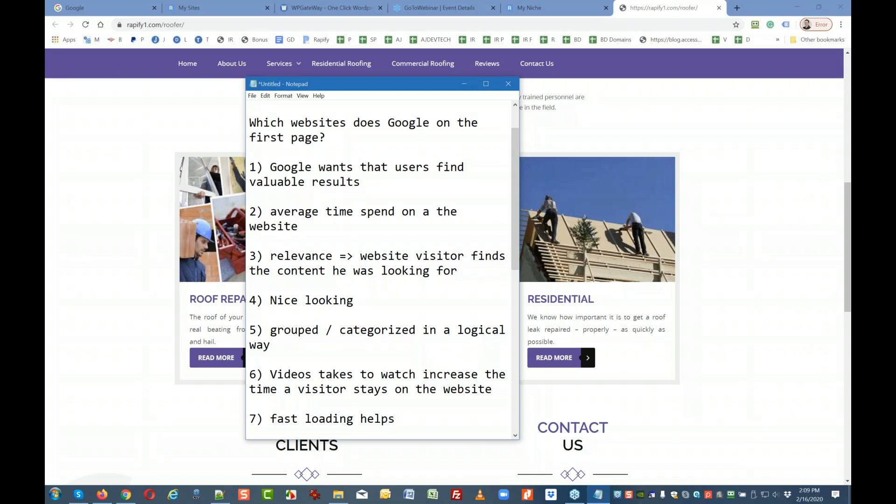
text(the user exp)
text(riance)
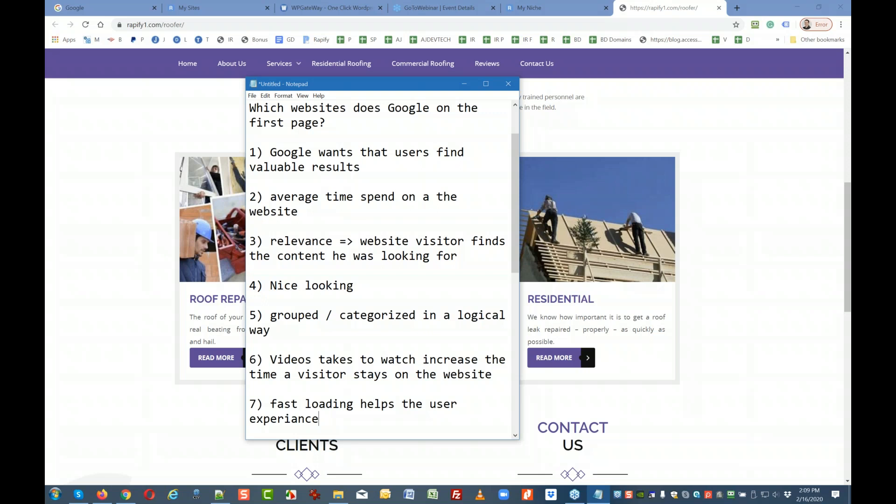
key(Return)
key(Return)
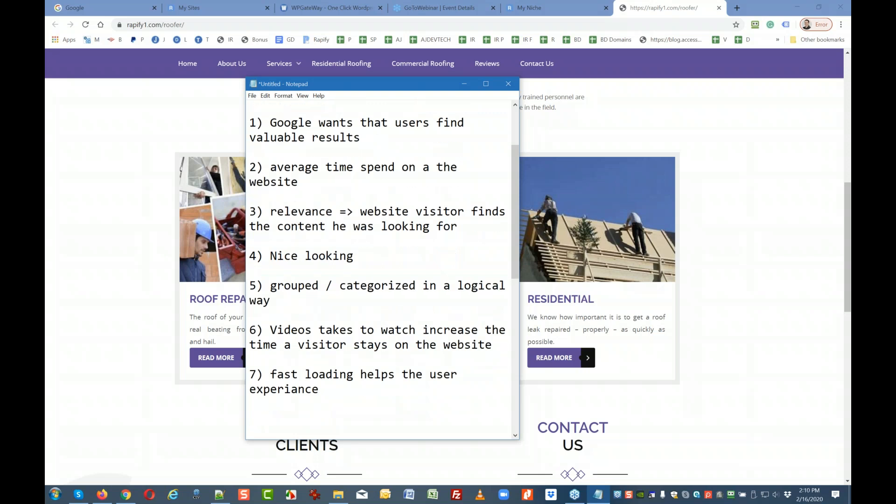
text(8) mobile friendly)
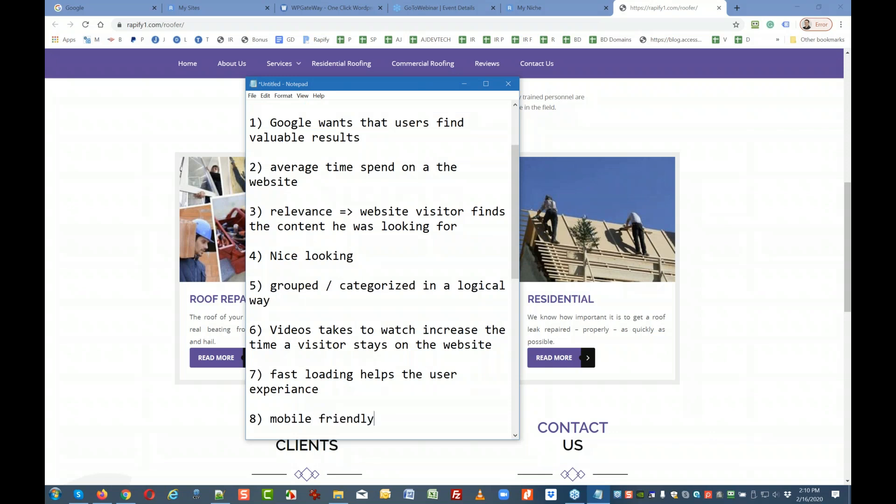
key(Return)
key(Return)
text(9)
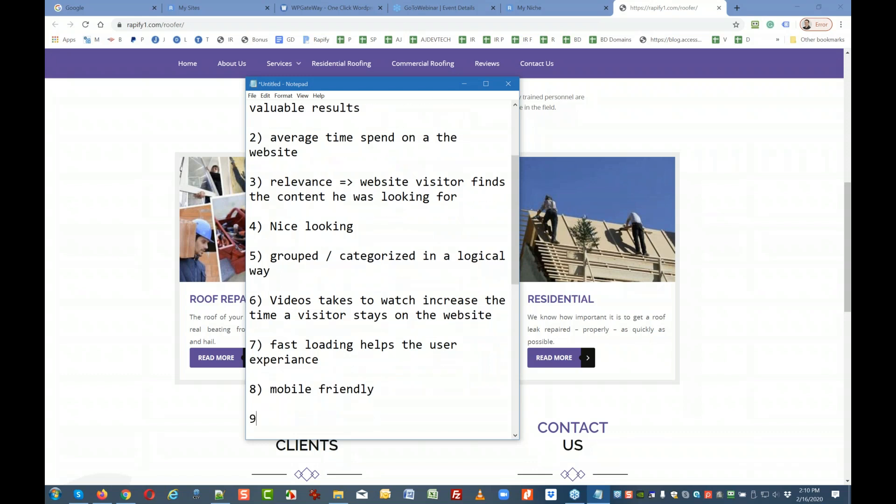
text())
Write point 9: "we" / "website" need to tell Google where the website is about.
text(we nee)
key(BackSpace)
key(BackSpace)
key(BackSpace)
key(BackSpace)
key(BackSpace)
key(BackSpace)
text("we" / "website" need to r)
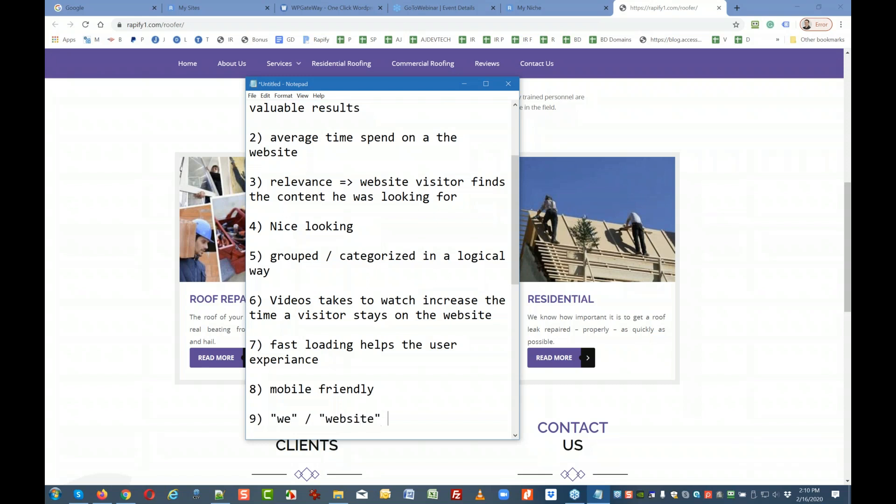
text(ell)
key(BackSpace)
key(BackSpace)
key(BackSpace)
key(BackSpace)
text(tell Google wh)
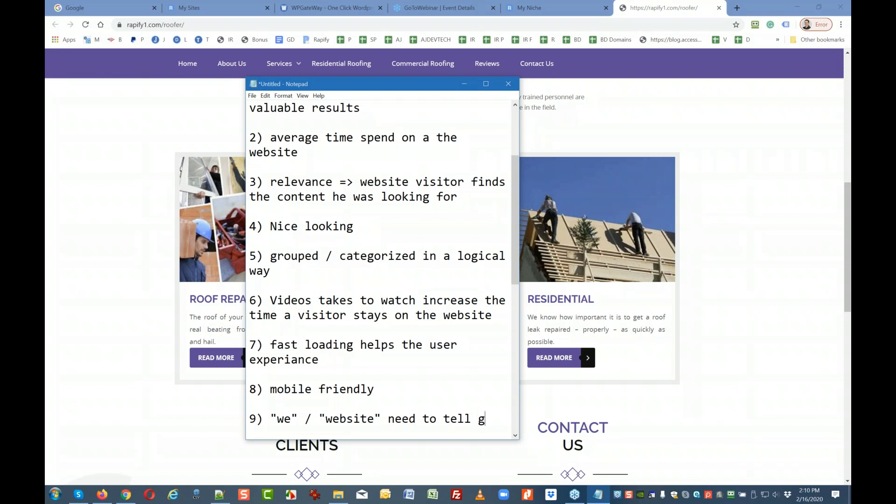
text(ere th)
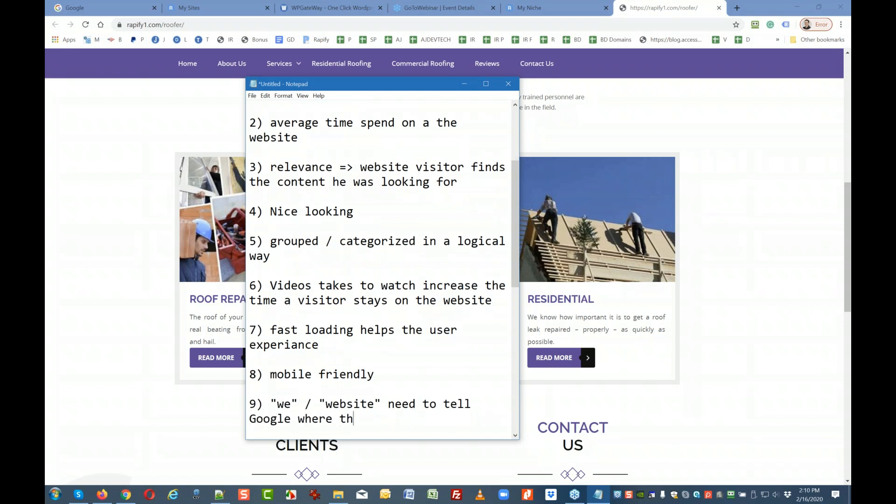
text(e website is about)
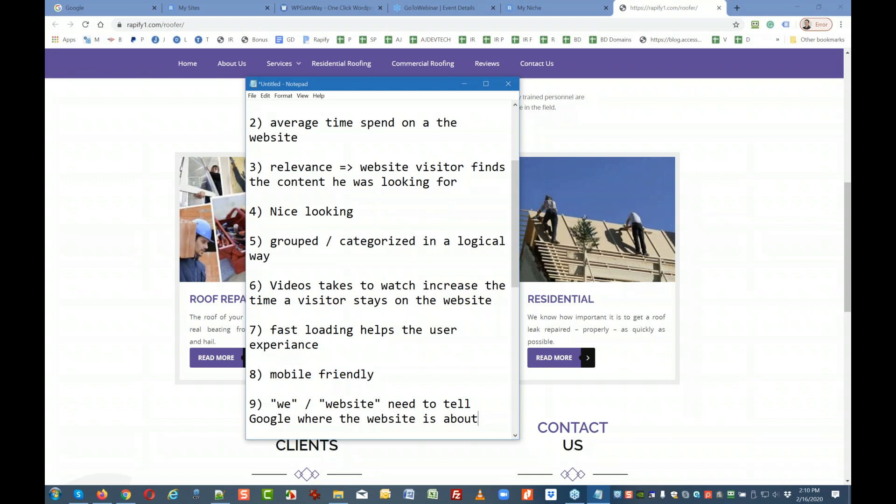
List '=> titles', '=> keywords' and '=> Schema' on separate lines beneath point 9.
key(Return)
text(=> kw)
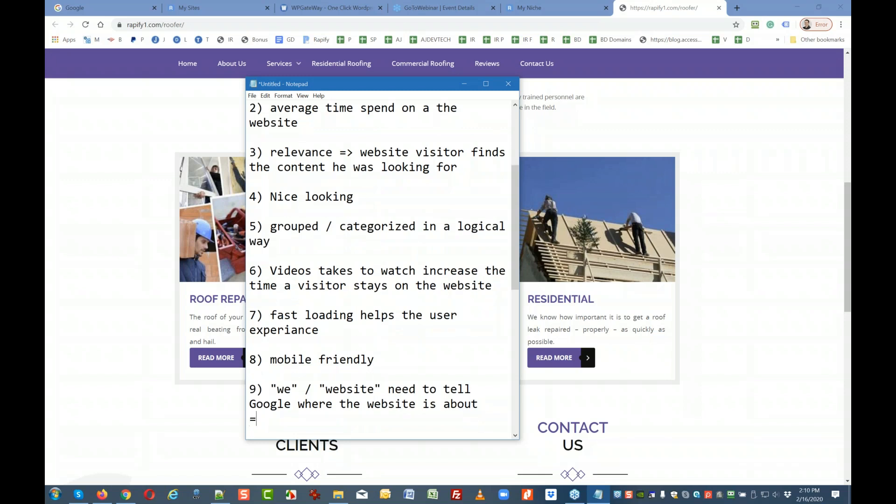
key(BackSpace)
key(BackSpace)
text(titles)
key(Return)
text(=> ke)
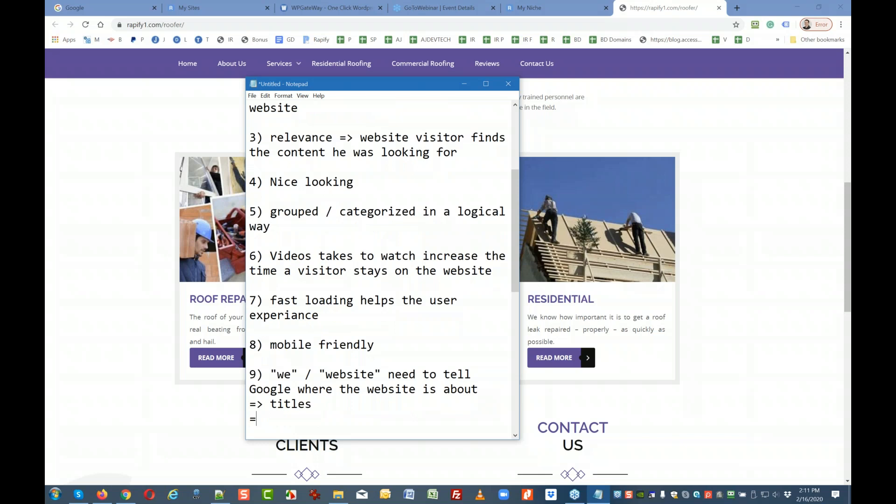
text(yw)
text(rods)
key(BackSpace)
key(BackSpace)
key(BackSpace)
key(BackSpace)
text(ords)
key(Return)
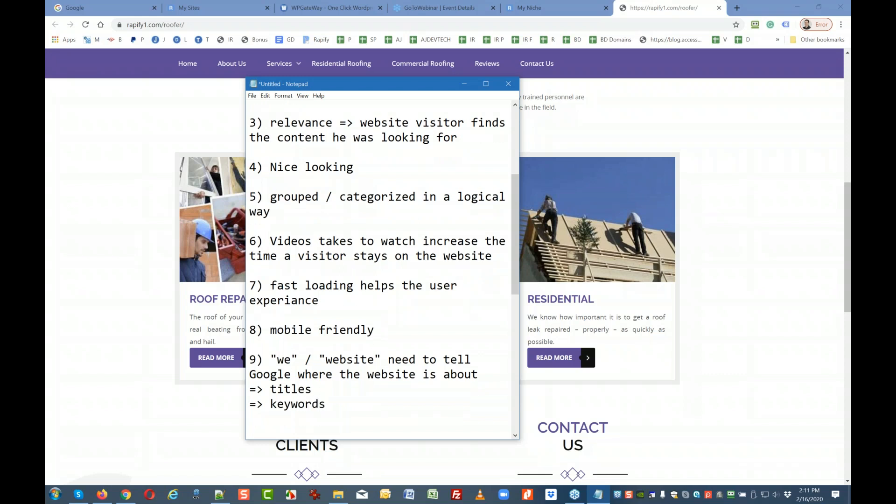
text(=> Schema)
key(Return)
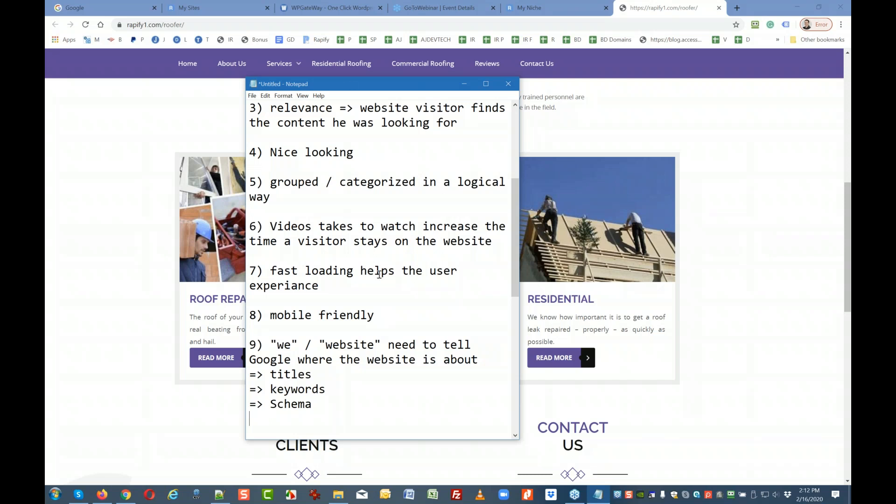
Add the line 'On Site SEO see above' below the Schema item.
key(Return)
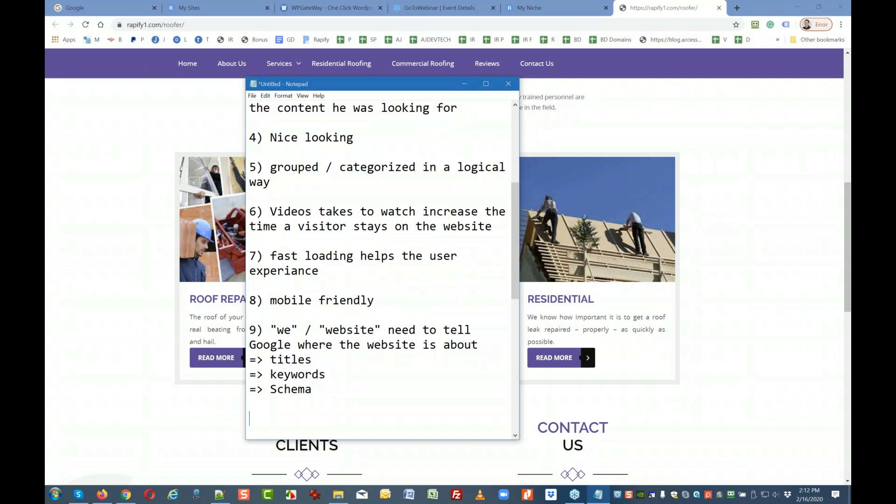
text(Onsite)
key(BackSpace)
key(BackSpace)
key(BackSpace)
key(BackSpace)
text(Site S)
text(EO)
text( +)
key(BackSpace)
text(see ba)
key(BackSpace)
key(BackSpace)
text(avo)
key(BackSpace)
key(BackSpace)
text(bove)
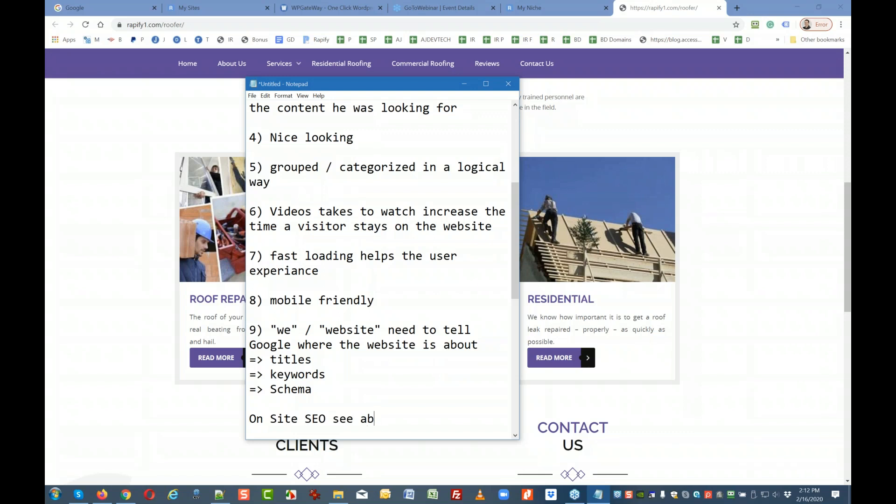
Start an 'OFF site SEO' list with '- Backlinks', '- News letters' and '- Citations'.
key(Return)
key(Return)
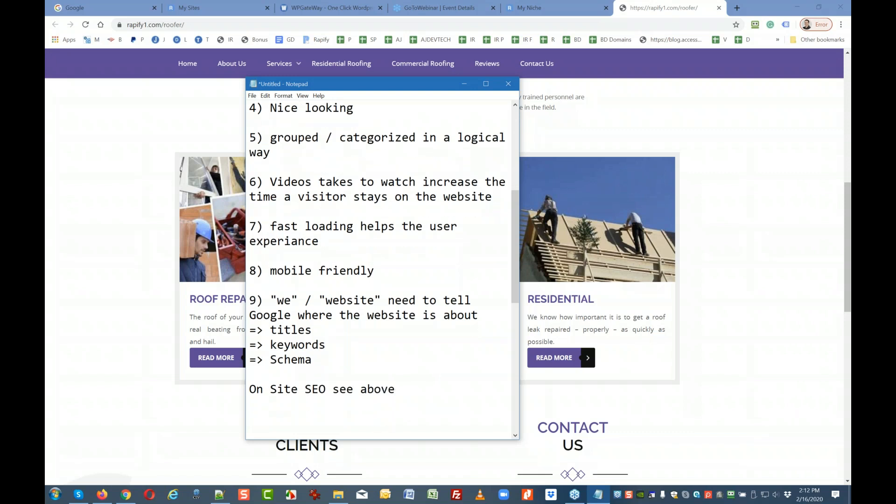
text(OFF site SEO)
key(Return)
text(- Bakclink)
key(BackSpace)
key(BackSpace)
key(BackSpace)
key(BackSpace)
key(BackSpace)
text(links)
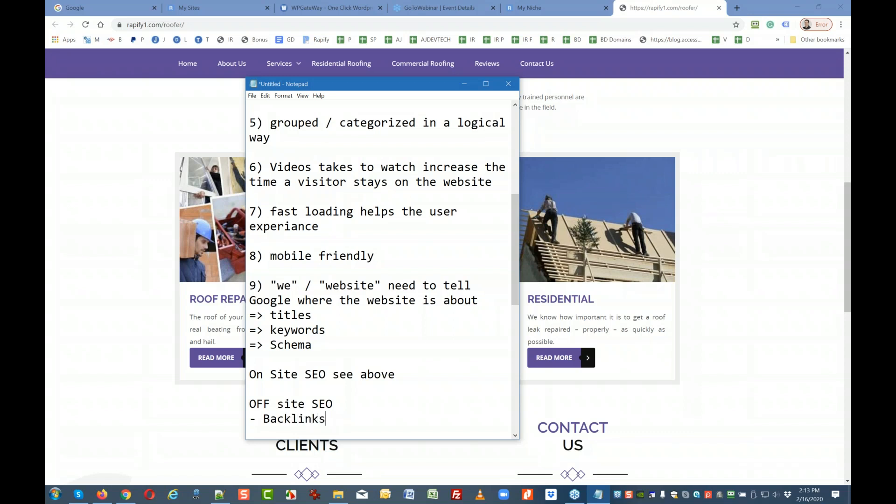
key(Return)
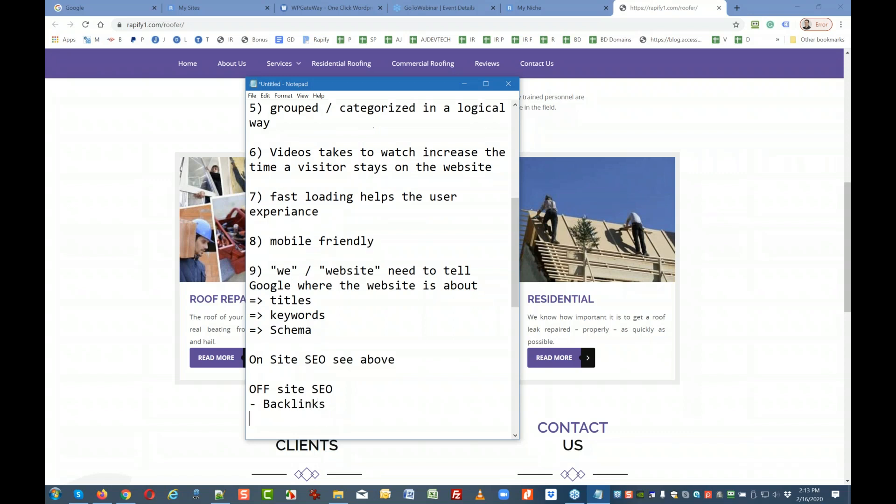
text(- S)
key(BackSpace)
text(News letters)
key(Return)
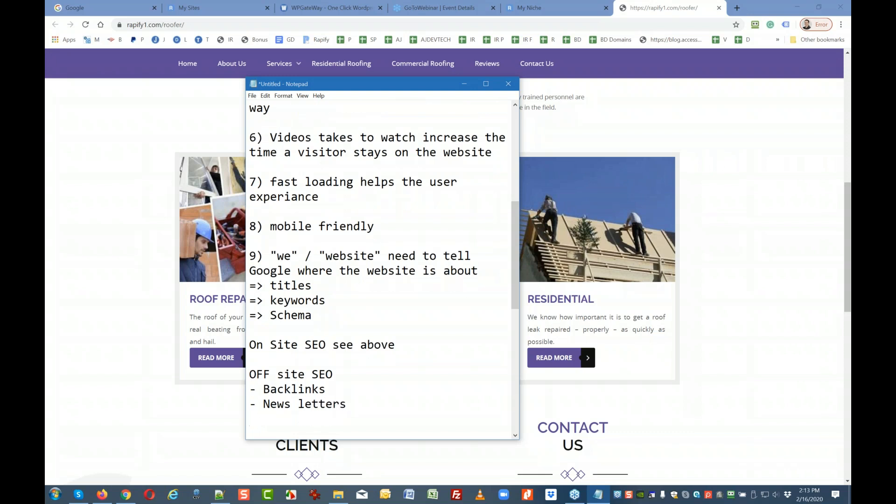
text(- Citations)
key(Return)
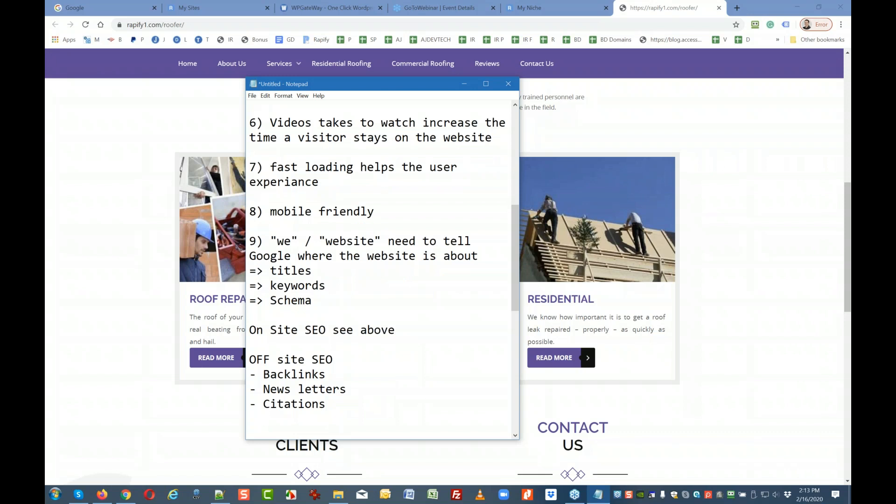
Replace 'News letters' with 'Press Releases' and finish the list with 'Blogging, etc'.
text(- Pre)
drag(347, 390, 265, 391)
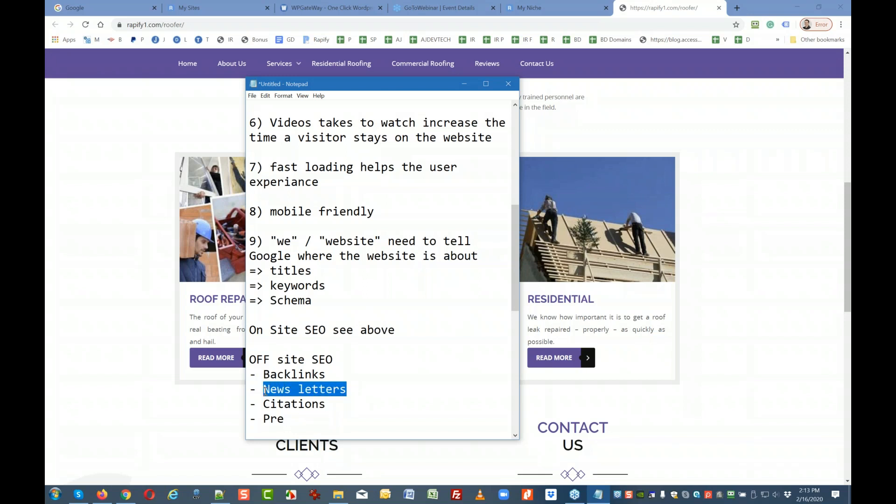
text(Press Releases)
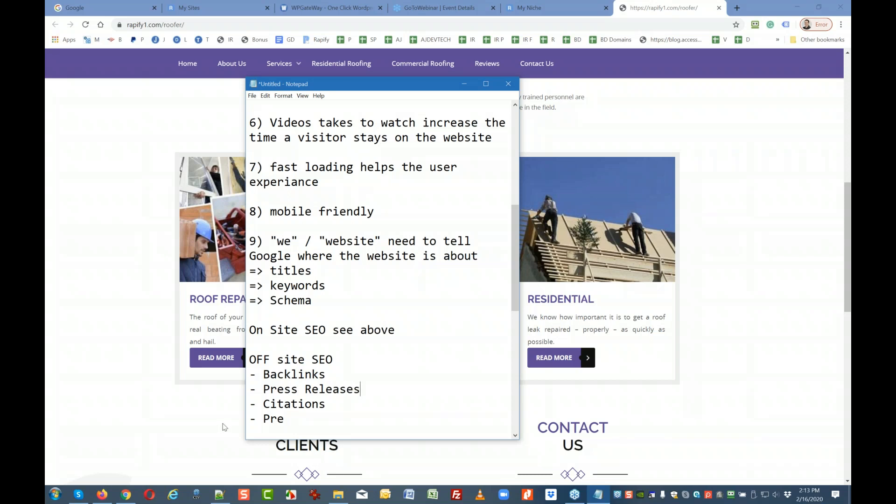
drag(289, 419, 264, 424)
text(Blogg)
text(eing)
key(BackSpace)
key(BackSpace)
key(BackSpace)
key(BackSpace)
text(ing, etc)
key(Return)
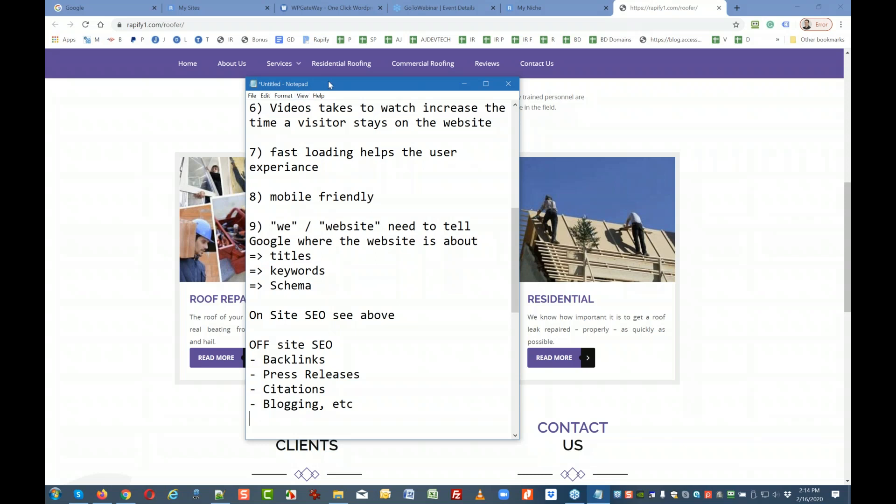
Move the notes aside and scroll the roofer home page's banner and Roof Repair, Commercial, Residential cards.
drag(330, 84, 851, 86)
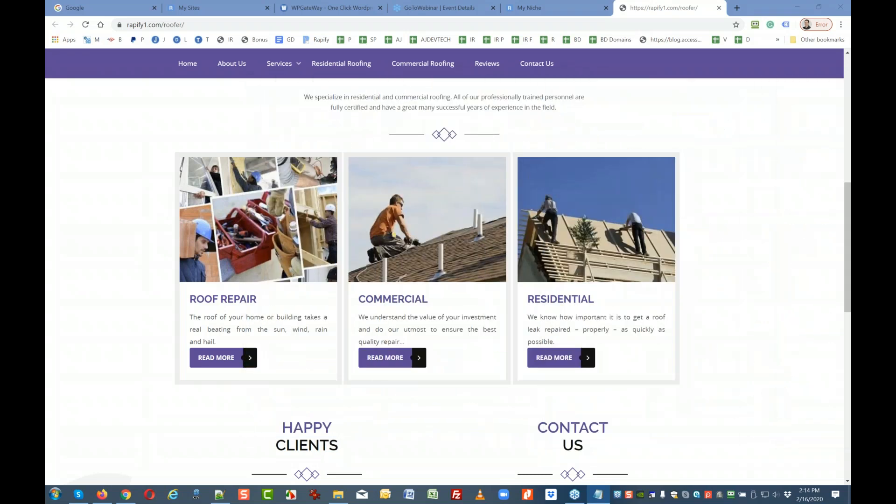
scroll(517, 264, up, 4)
scroll(513, 271, down, 4)
scroll(362, 315, up, 5)
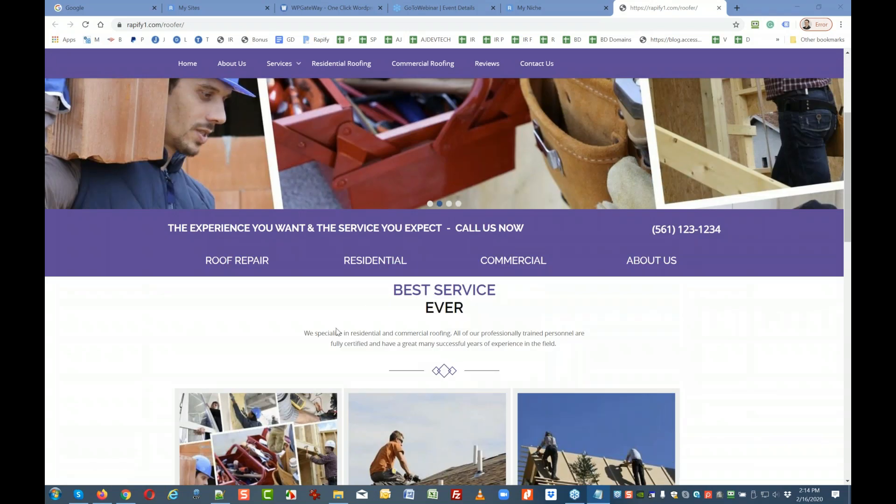
scroll(219, 348, down, 3)
scroll(185, 351, down, 1)
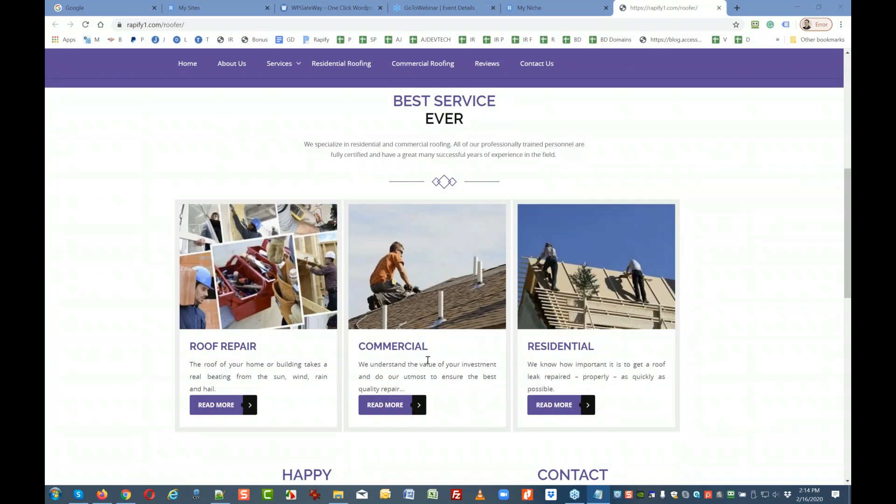
scroll(154, 290, up, 5)
scroll(149, 287, down, 5)
scroll(211, 298, up, 4)
scroll(200, 264, down, 4)
scroll(96, 416, down, 12)
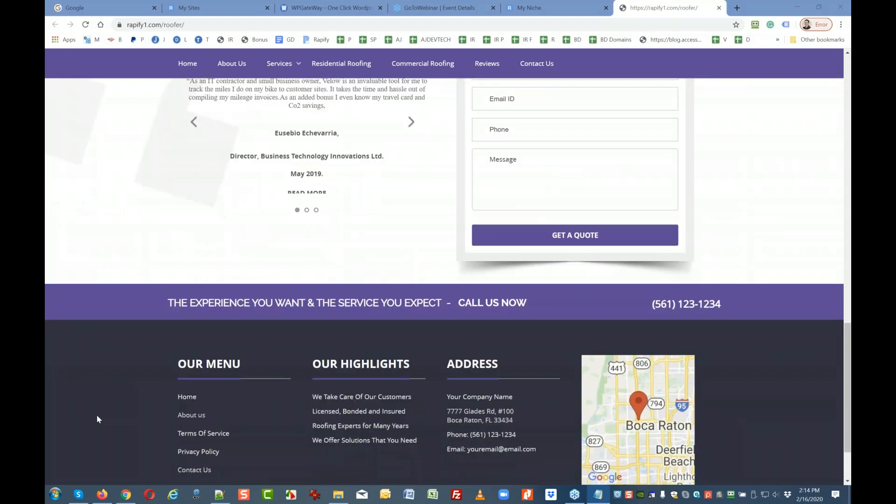
scroll(229, 437, up, 15)
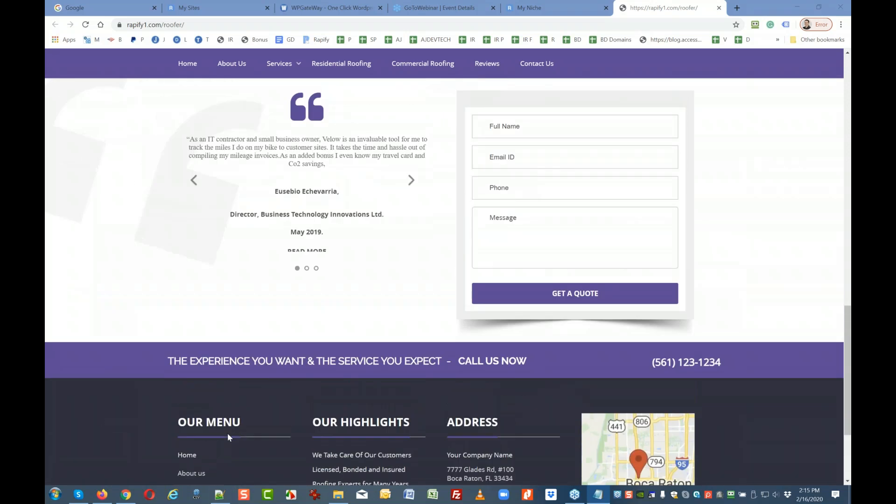
scroll(444, 280, up, 3)
scroll(444, 280, down, 3)
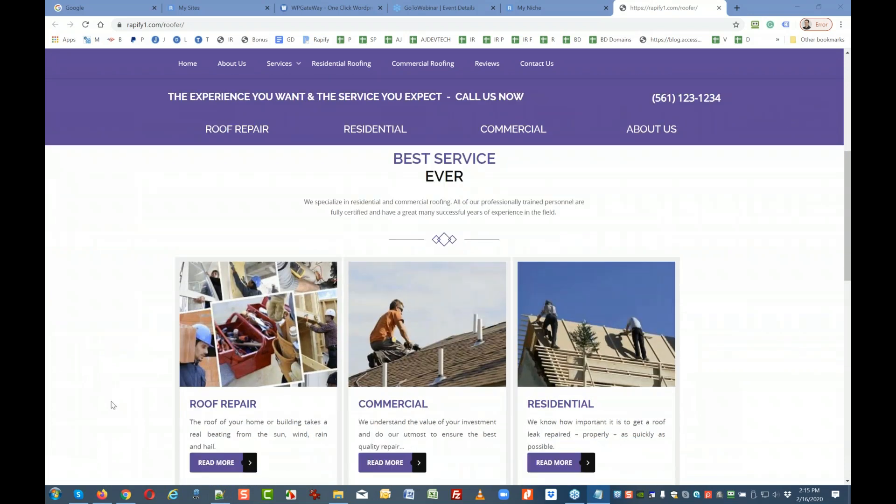
scroll(96, 404, down, 2)
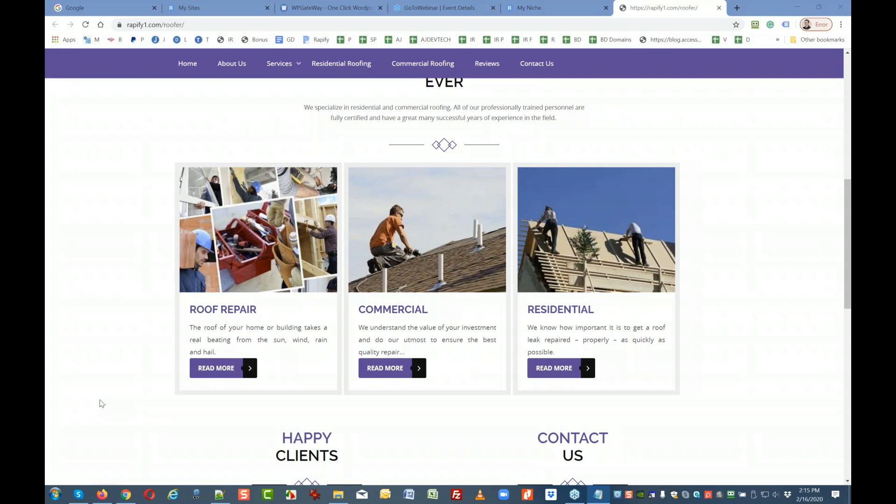
scroll(102, 403, up, 4)
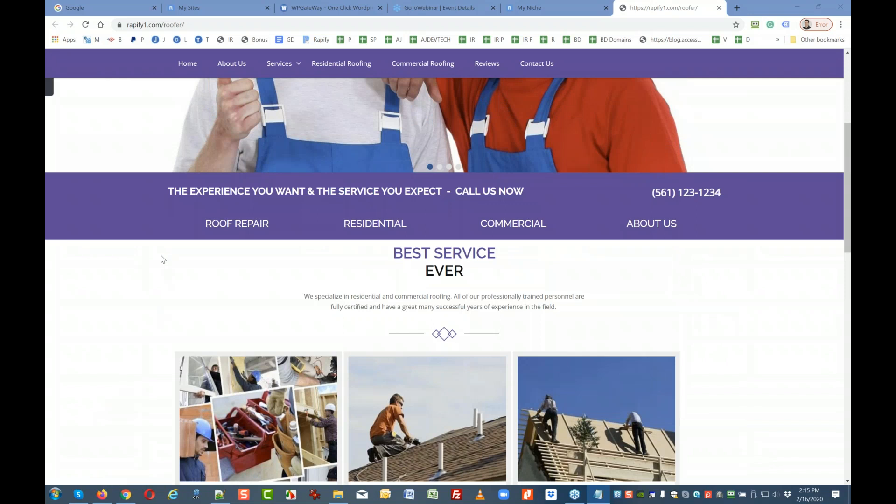
scroll(162, 257, up, 5)
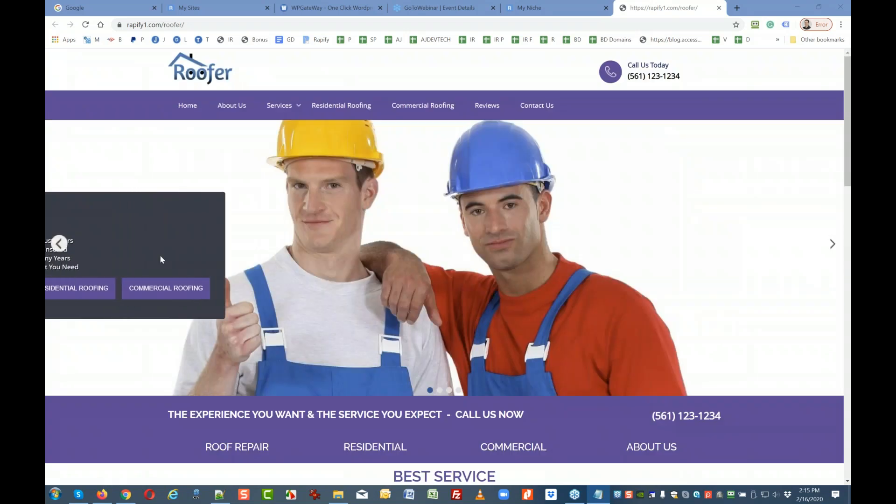
scroll(160, 258, down, 4)
scroll(123, 317, down, 5)
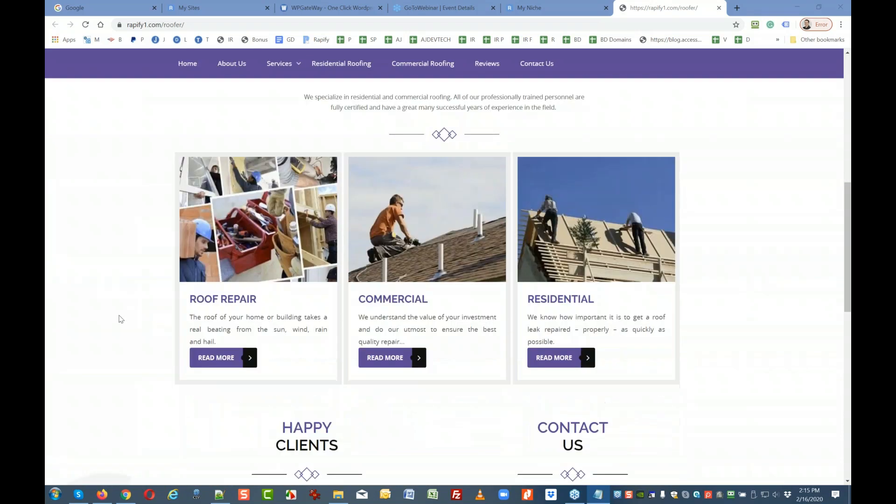
click(217, 358)
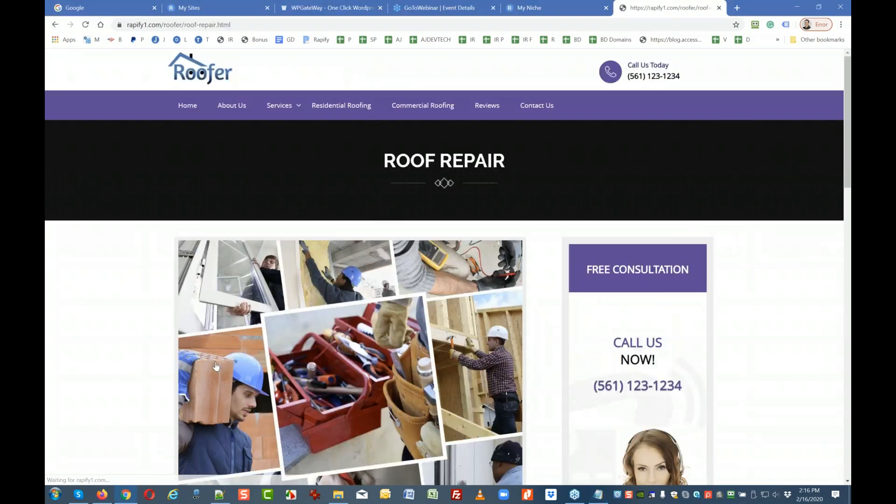
scroll(140, 369, down, 4)
scroll(134, 363, down, 1)
scroll(121, 357, up, 3)
scroll(146, 291, down, 4)
scroll(184, 284, down, 1)
scroll(262, 282, up, 1)
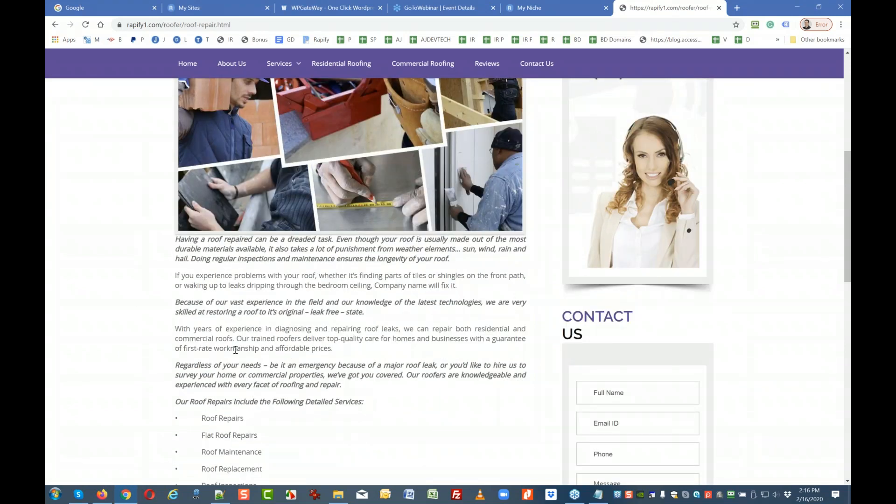
scroll(250, 326, down, 3)
scroll(260, 321, up, 2)
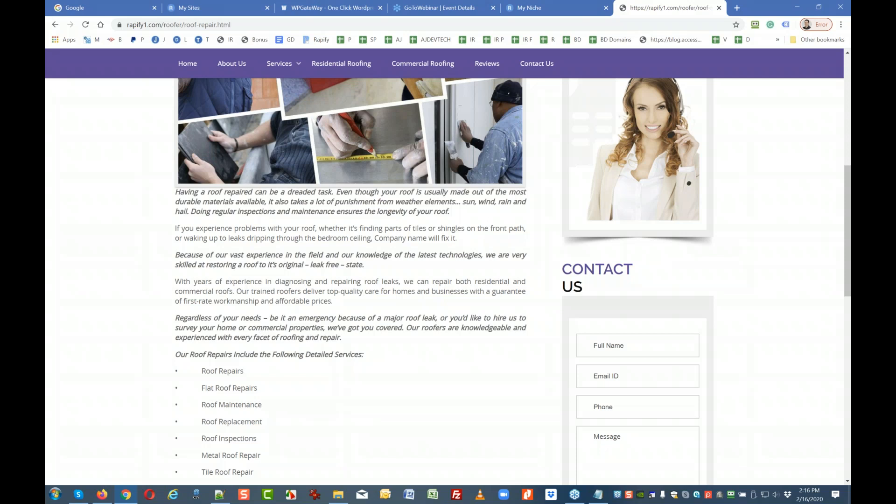
scroll(262, 324, down, 5)
scroll(262, 324, up, 9)
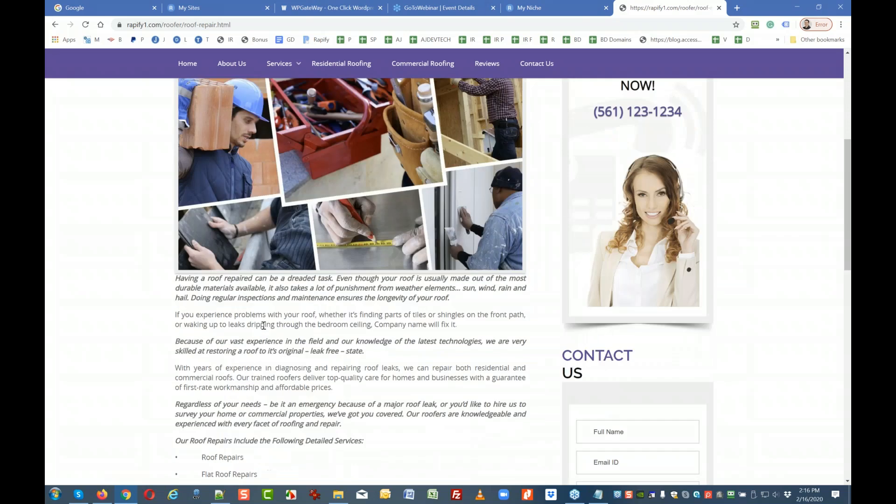
scroll(254, 301, down, 3)
click(185, 74)
scroll(142, 429, down, 12)
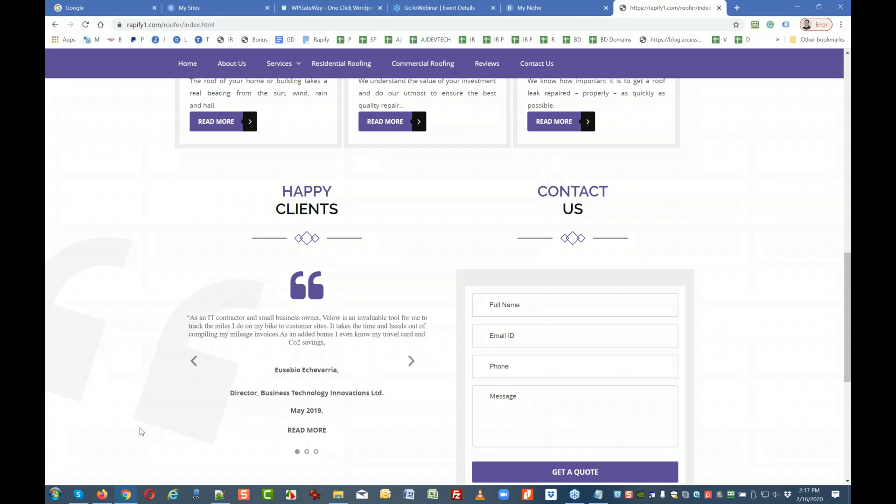
scroll(141, 432, up, 5)
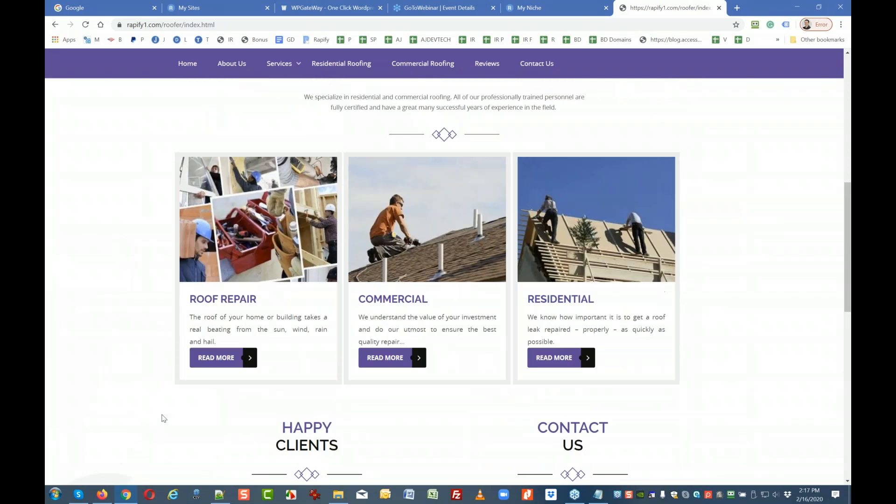
click(214, 360)
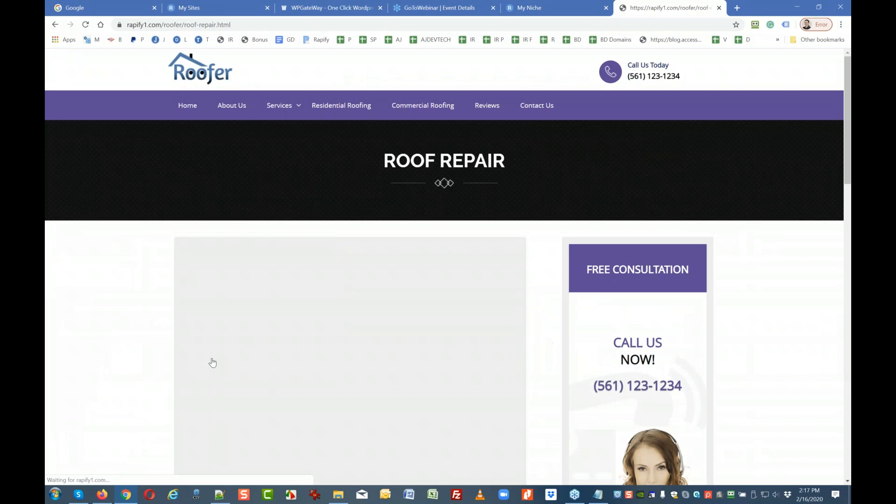
scroll(154, 392, down, 5)
scroll(350, 280, down, 3)
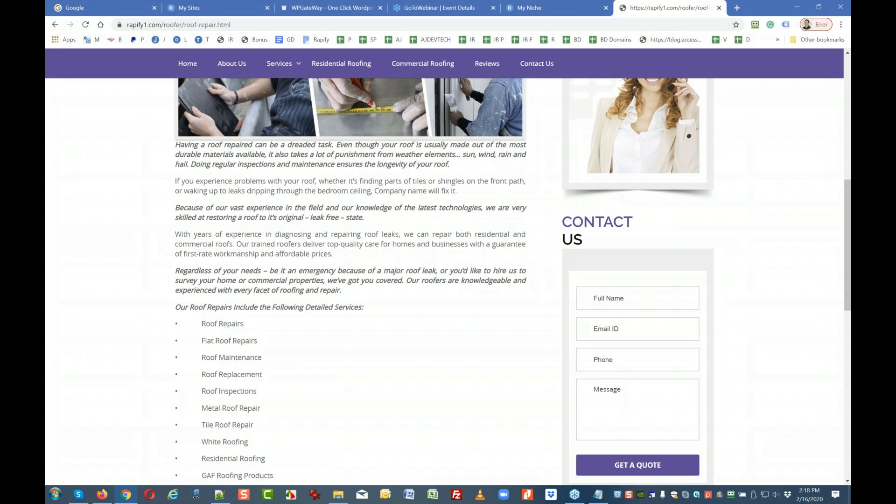
scroll(350, 233, up, 5)
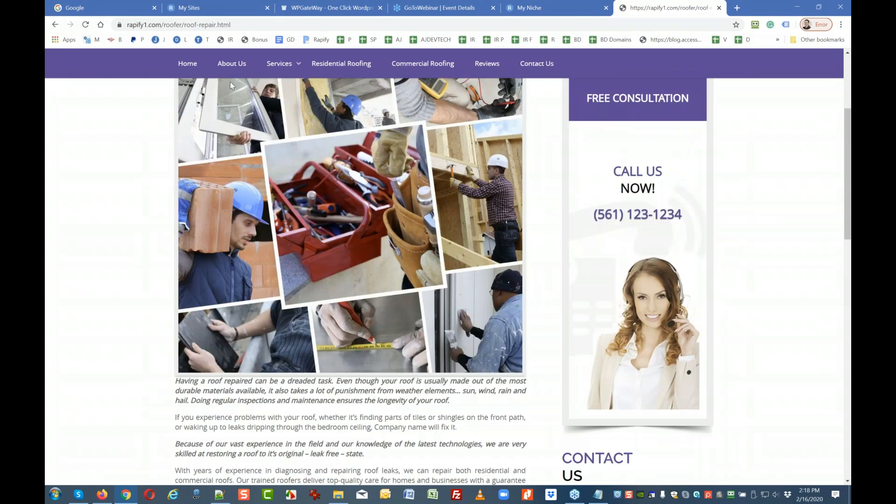
click(182, 65)
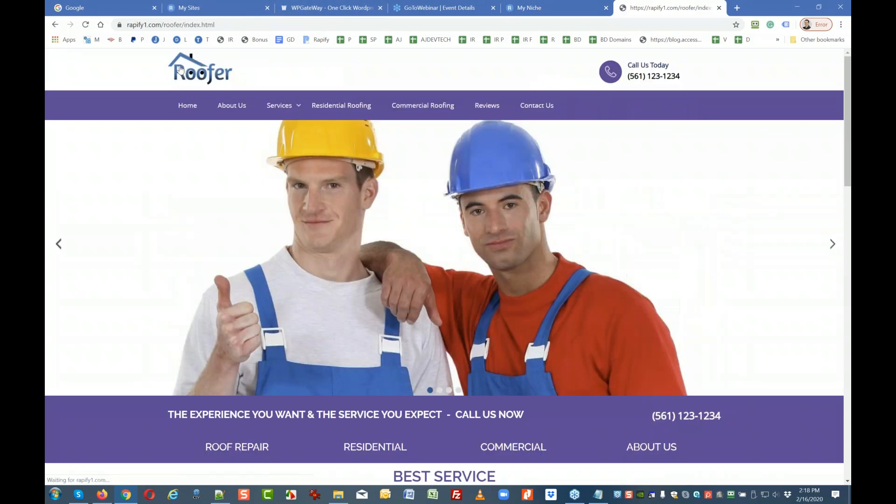
scroll(165, 293, down, 10)
scroll(164, 293, down, 5)
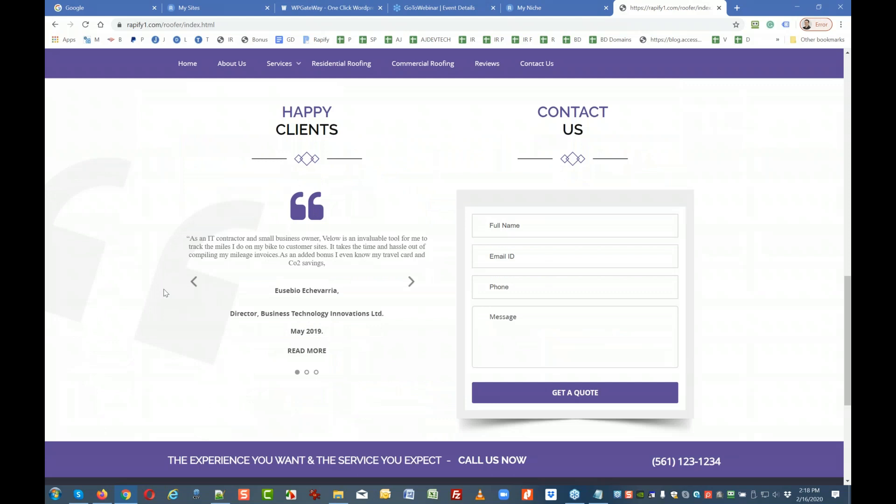
scroll(165, 293, up, 5)
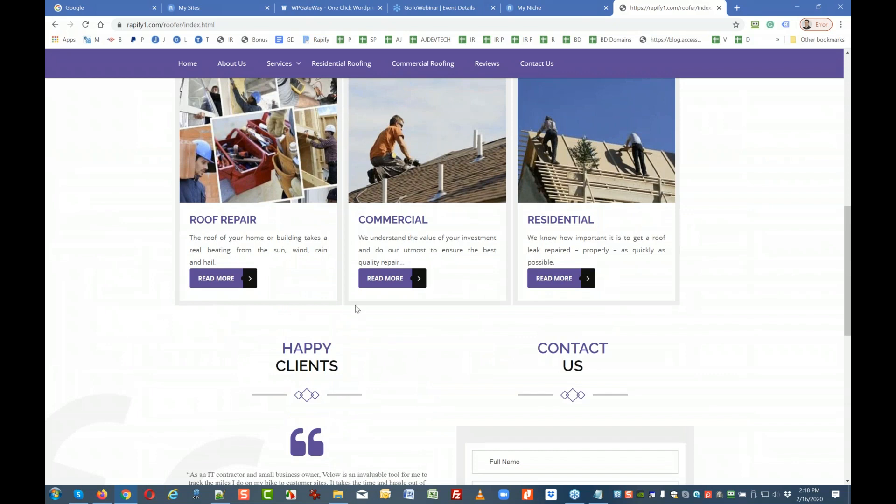
Open the Commercial card's READ MORE page, scroll through its services, then go back home.
click(393, 280)
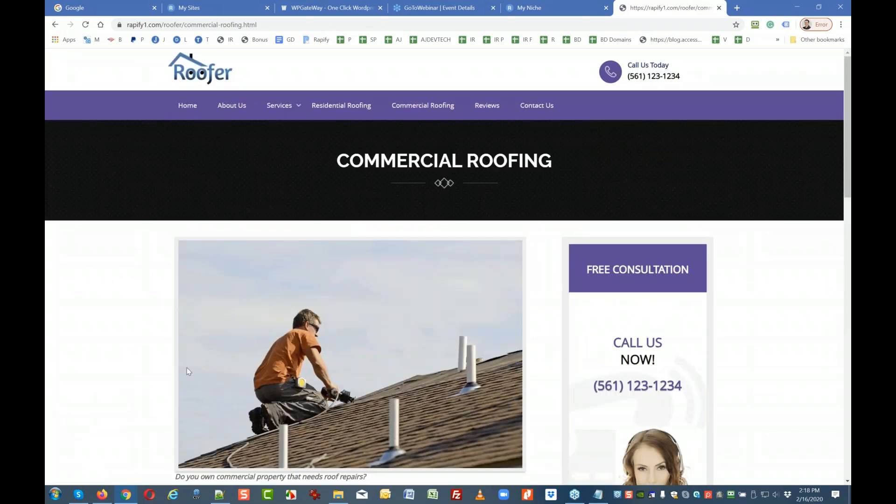
scroll(181, 376, down, 4)
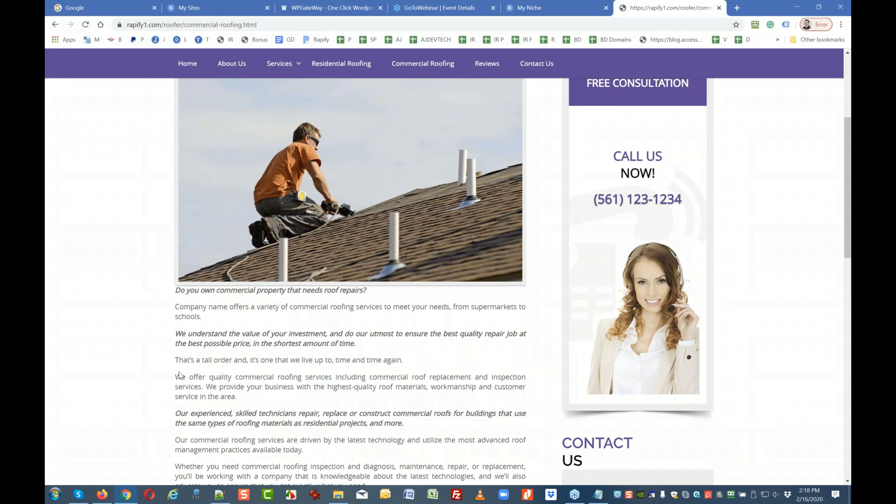
scroll(180, 375, down, 6)
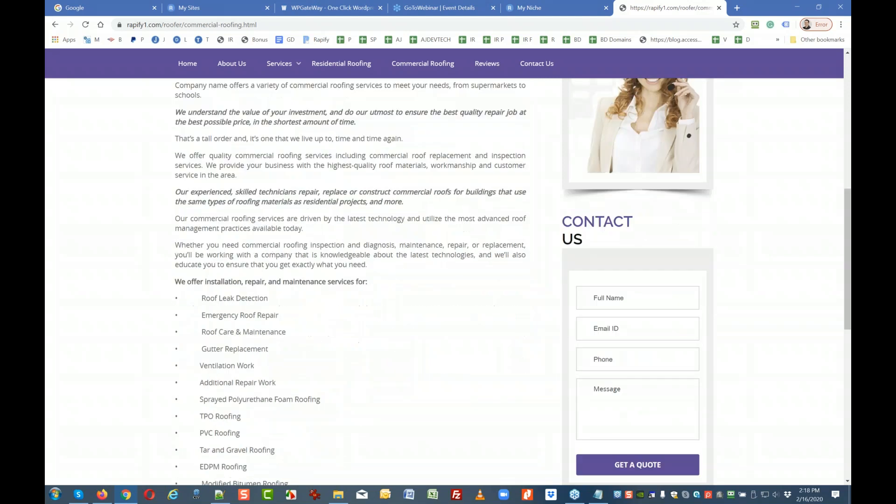
scroll(179, 372, down, 4)
scroll(180, 372, up, 5)
scroll(179, 372, up, 6)
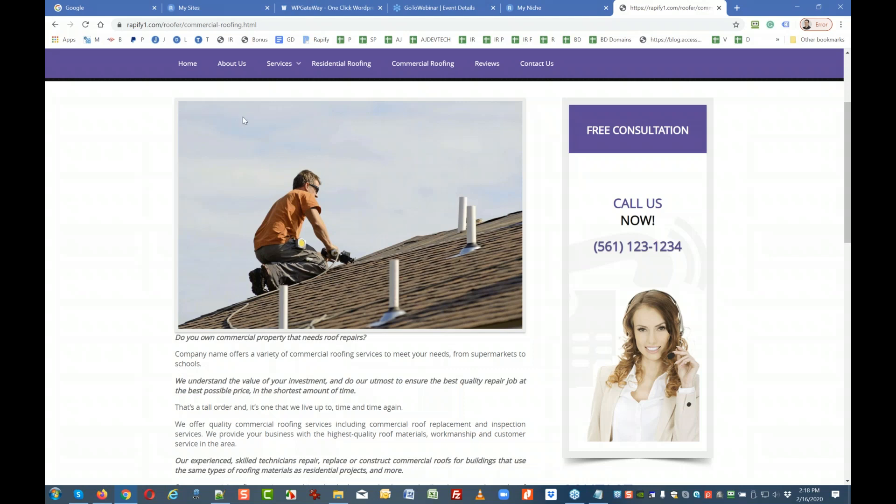
click(188, 74)
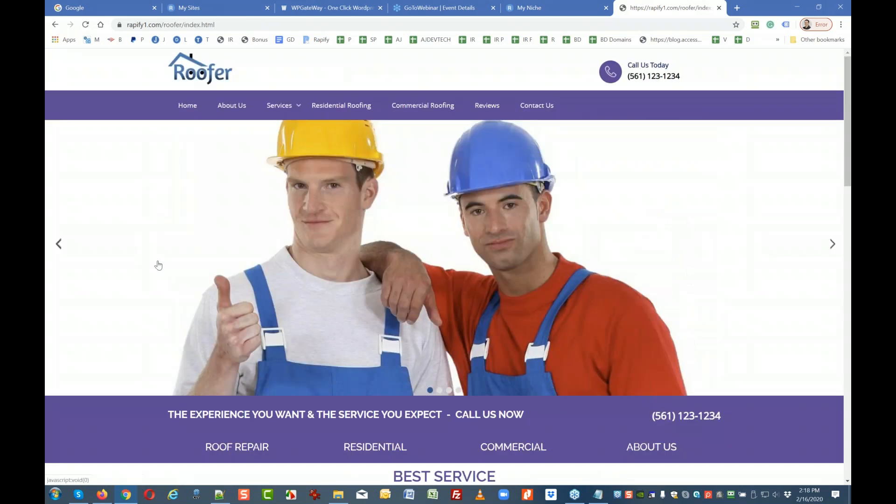
Scroll the home page down past the service cards to Happy Clients and Contact Us.
scroll(124, 309, down, 6)
scroll(116, 386, down, 3)
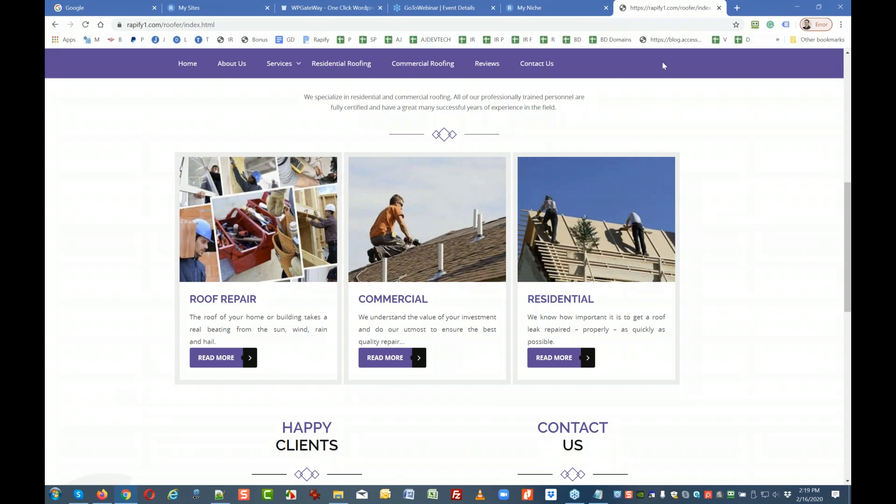
Bring the SEO notes in front of the site, shift them left, and highlight '=> Schema'.
key(alt+Tab)
drag(642, 95, 320, 73)
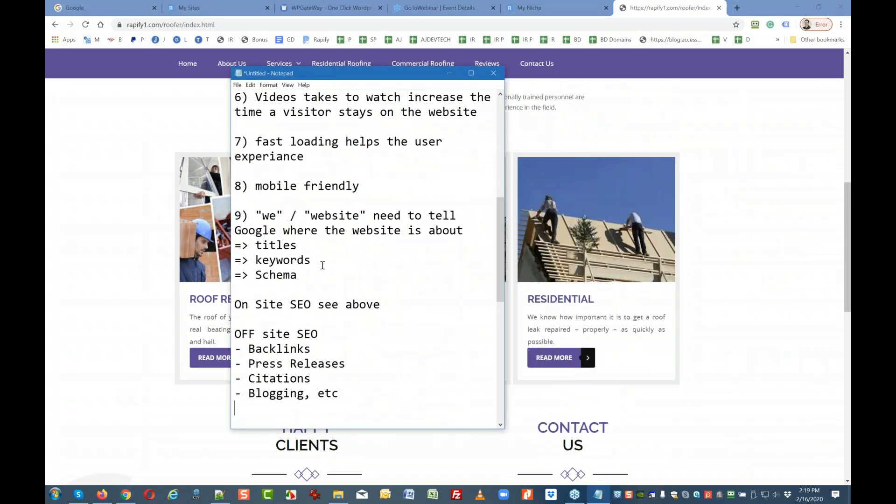
drag(310, 273, 232, 275)
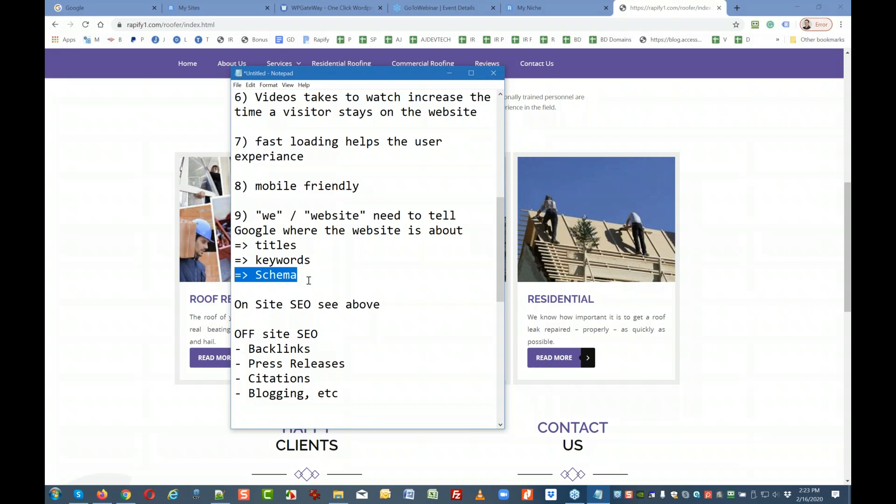
Add the question 'Why do Rapify websites loads fast?' below the off-site SEO list.
scroll(309, 280, down, 8)
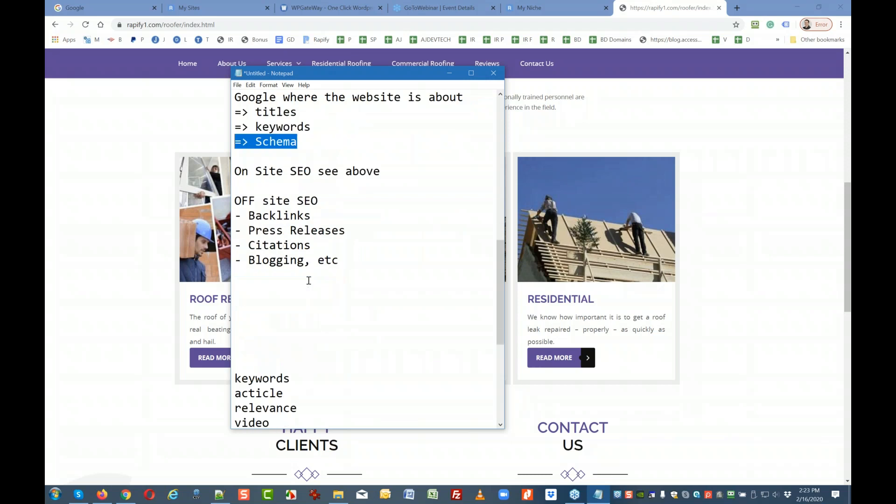
scroll(309, 280, up, 4)
click(290, 232)
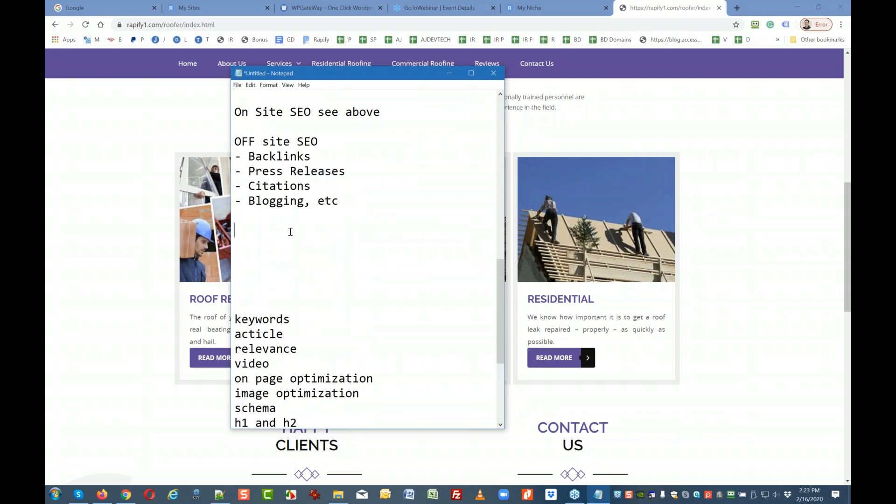
key(Return)
text(Why )
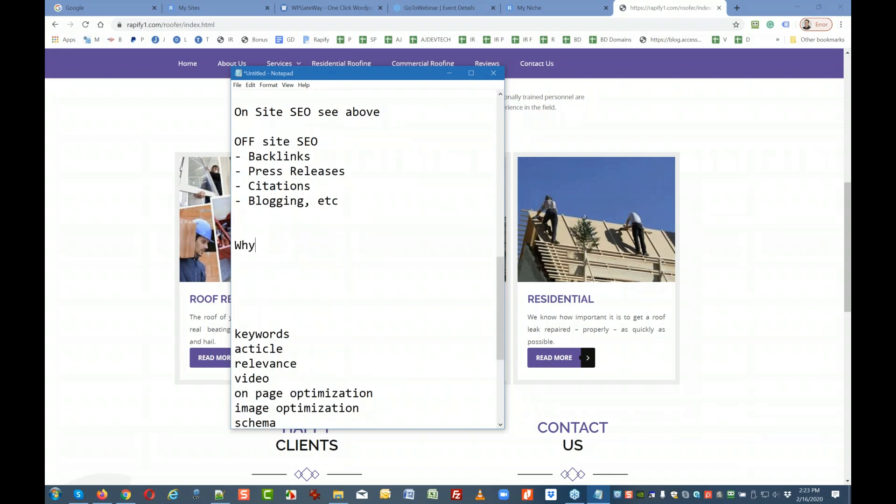
text(do Rapf)
text(ly)
key(BackSpace)
key(BackSpace)
key(BackSpace)
key(BackSpace)
text(ify we)
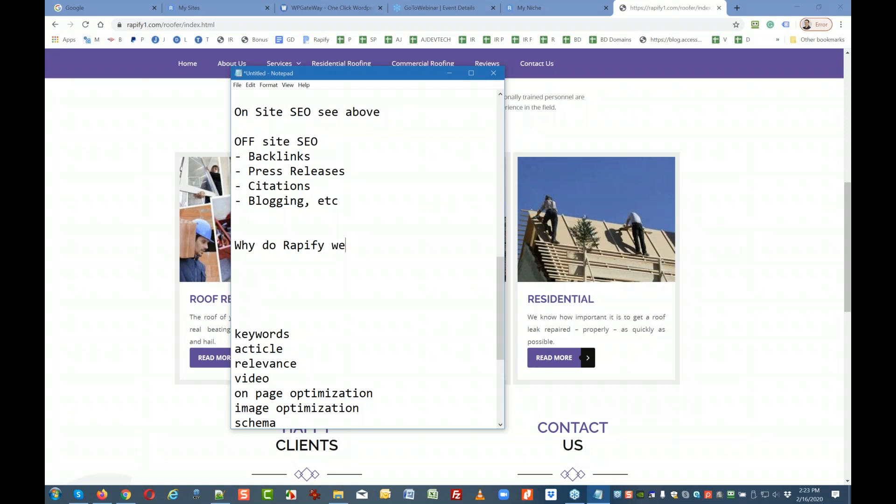
text(bsites loads fast?)
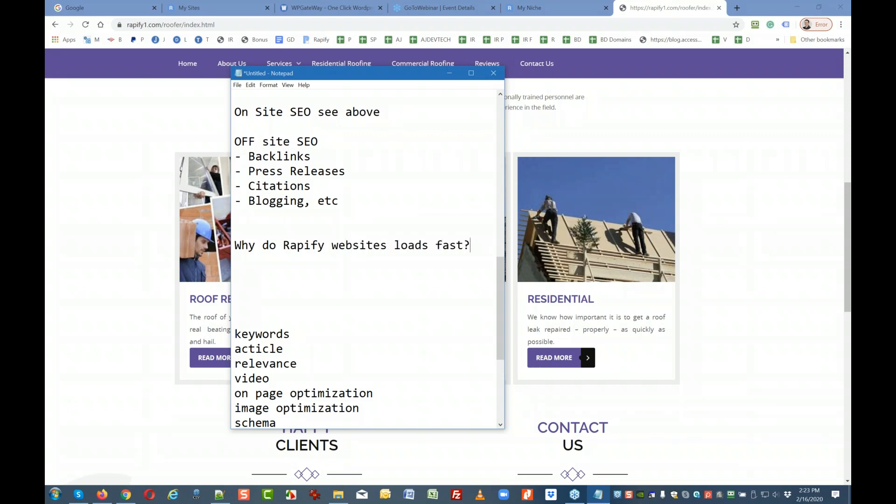
Write the answer lines 'Html based' and 'WordsPress is database based' under the question.
key(Return)
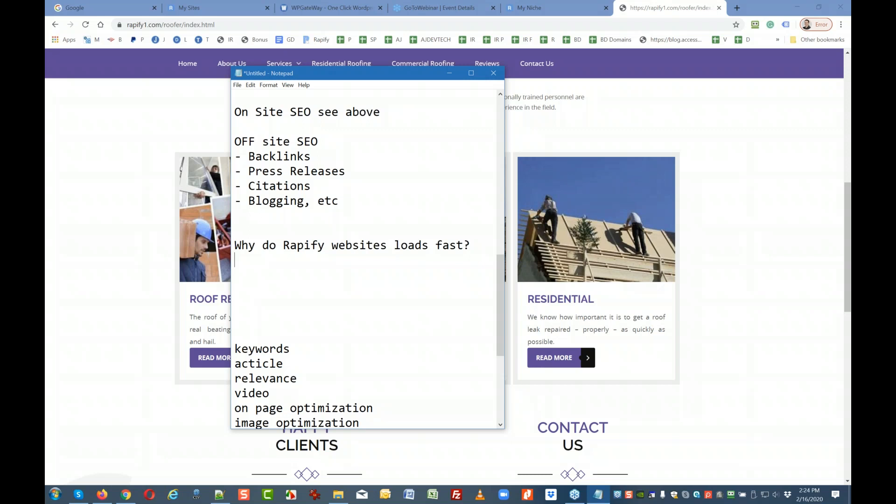
text(Html based)
key(Return)
key(Return)
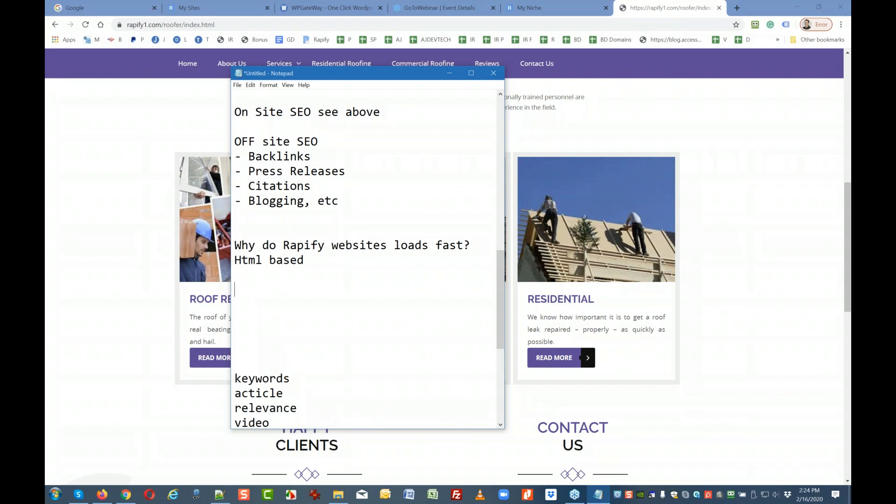
text(WordsPress )
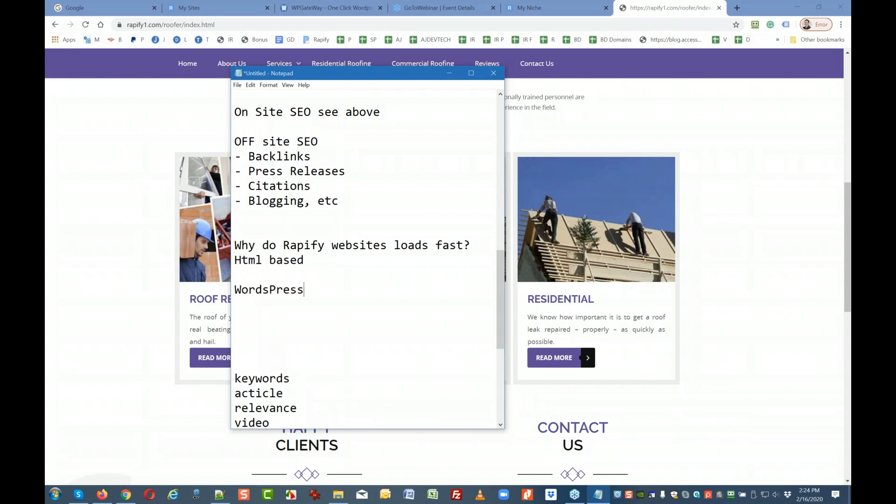
text(is database based)
key(Return)
key(Return)
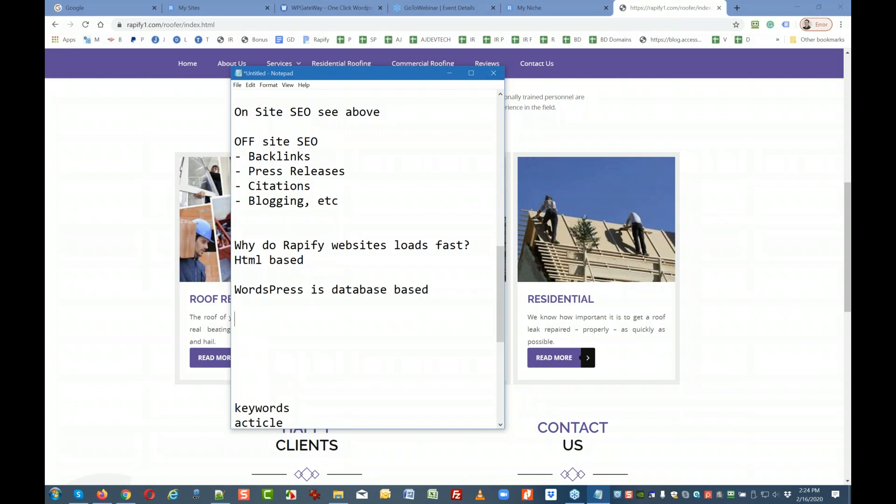
key(Up)
Fix 'WordsPress' to 'WordPress' and move the Notepad window off to the right.
click(265, 290)
key(Delete)
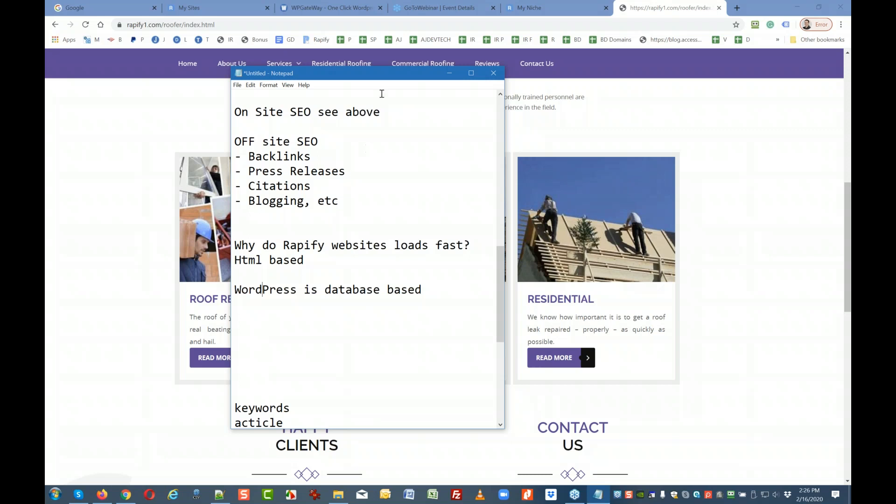
drag(389, 73, 851, 104)
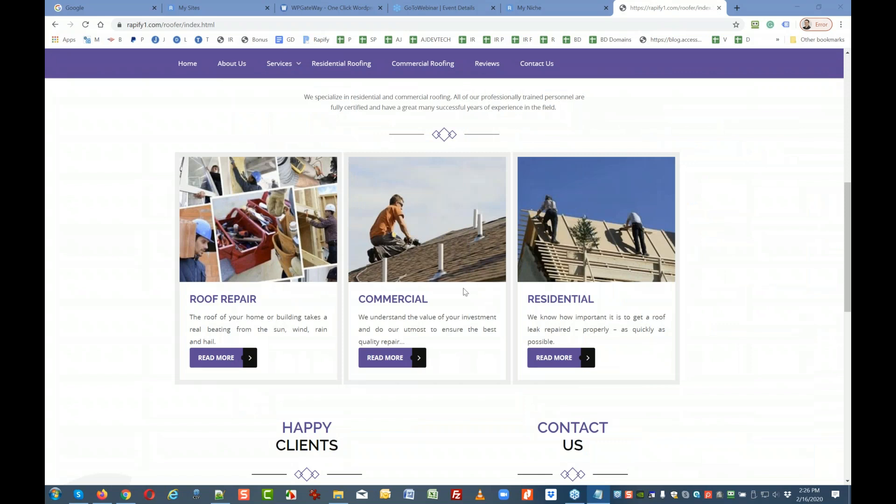
Open the Plumbing niche template's site, scroll through it, then return to My Niche.
click(512, 16)
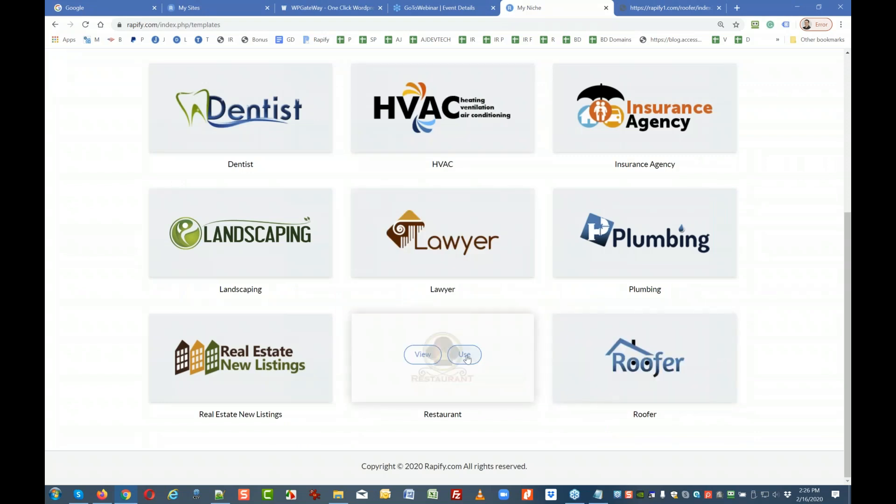
mouse_move(632, 256)
click(663, 235)
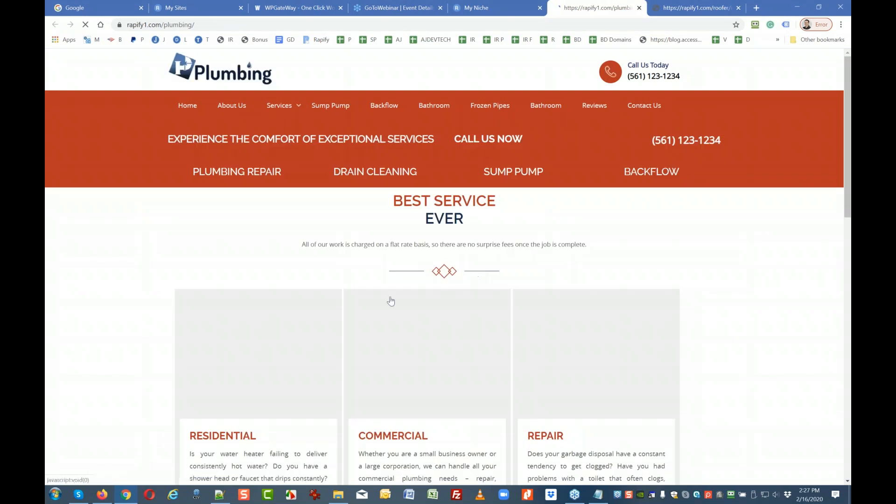
scroll(424, 303, down, 7)
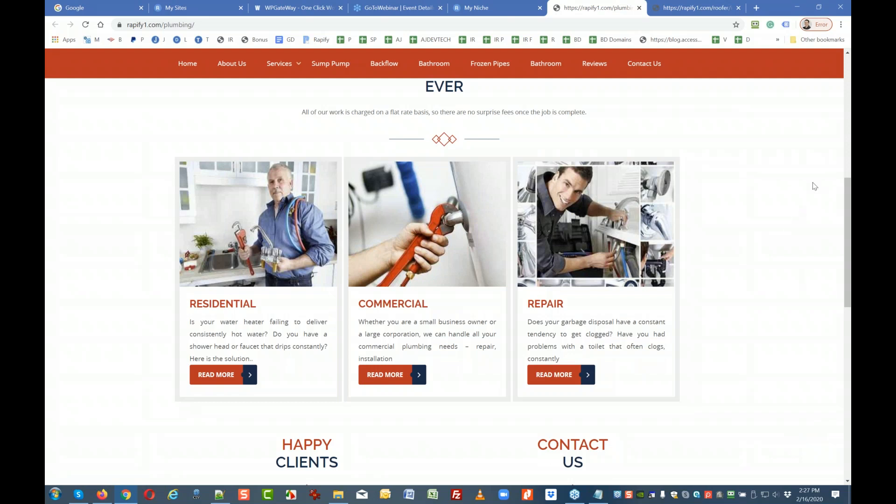
click(475, 8)
mouse_move(604, 399)
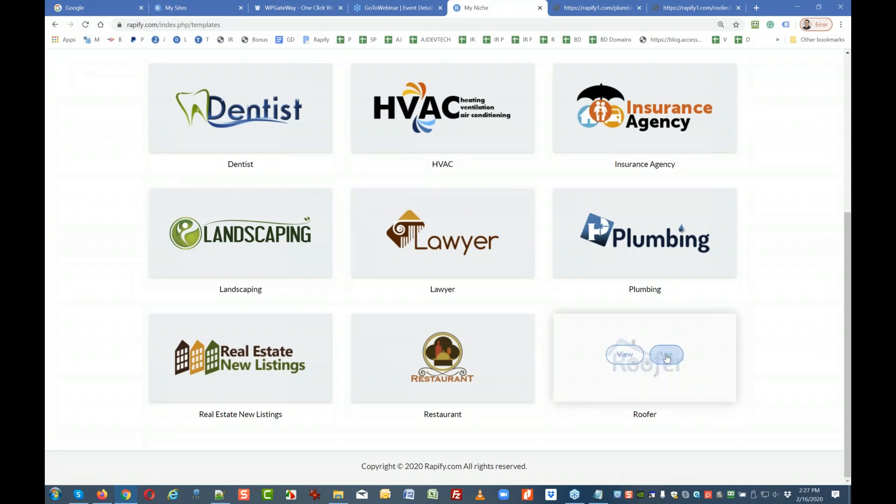
Use the Roofer niche template and confirm the prompt to load it in the editor.
scroll(230, 189, up, 4)
scroll(230, 190, down, 4)
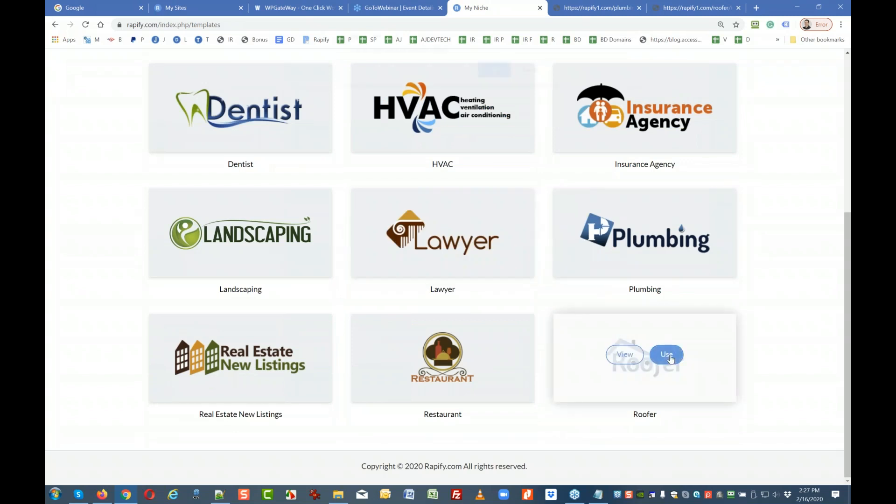
click(670, 356)
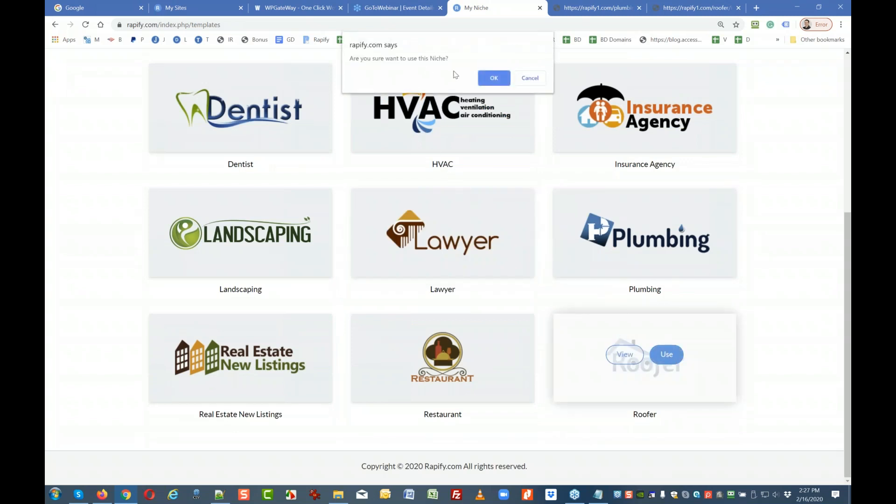
click(494, 78)
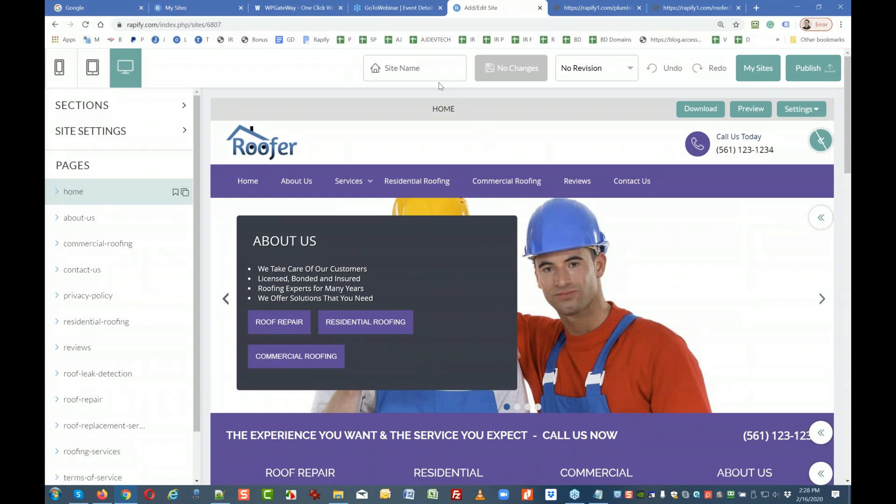
Name the site 'Roofer', save it, and open Page Settings for index.html.
click(397, 59)
text(Roofer)
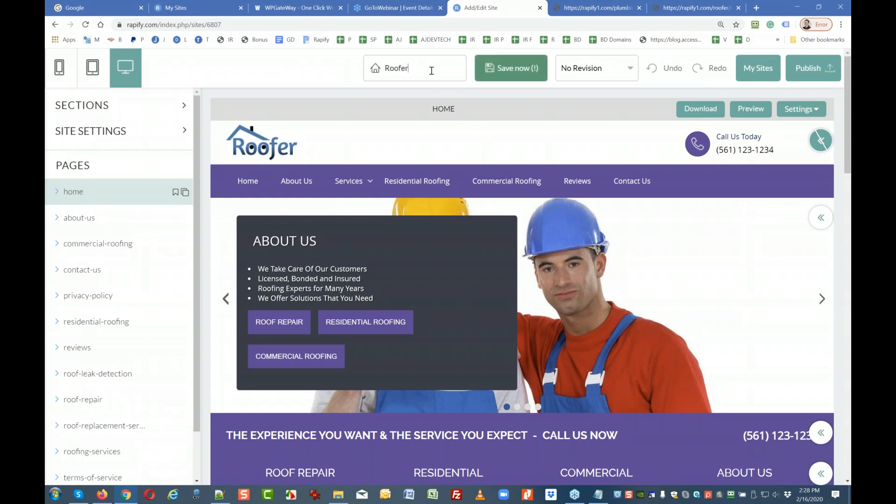
click(511, 68)
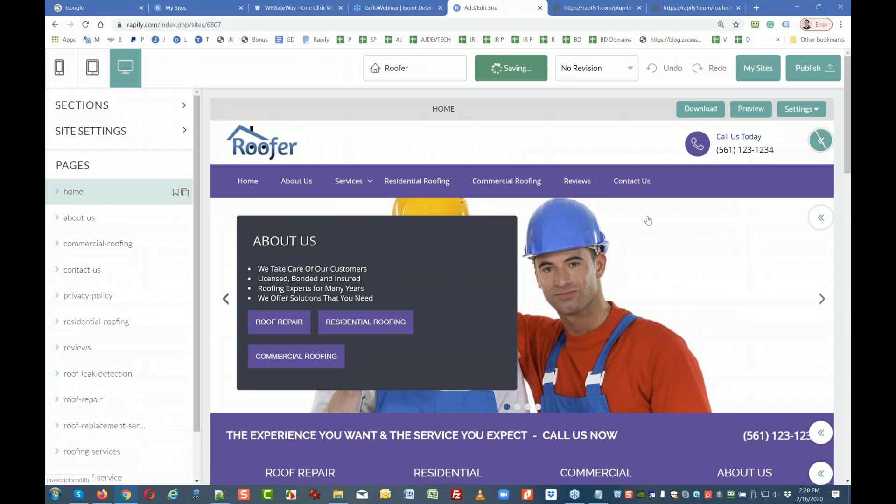
click(811, 111)
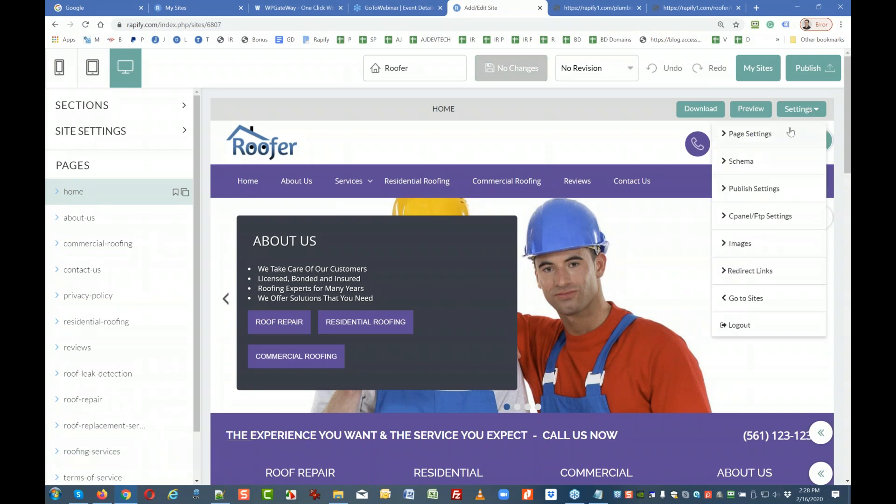
click(749, 135)
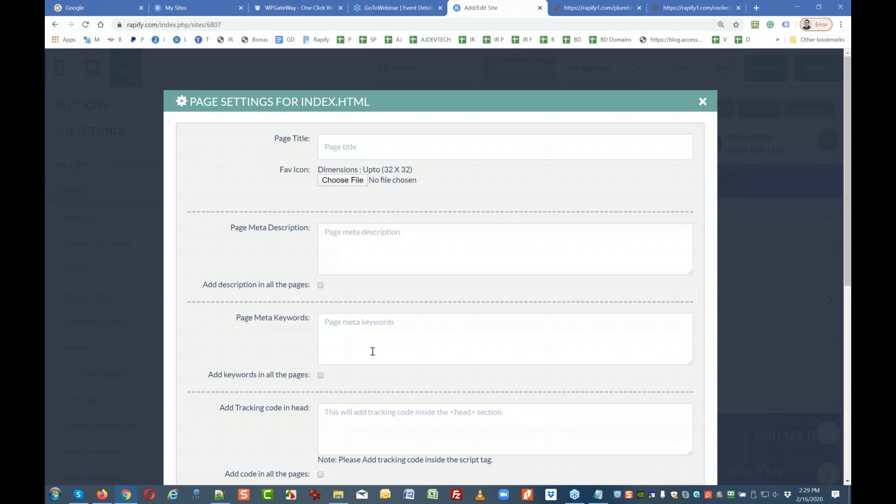
Enter 'plumber boca raton' as the home page's meta keywords.
click(357, 335)
text(pl)
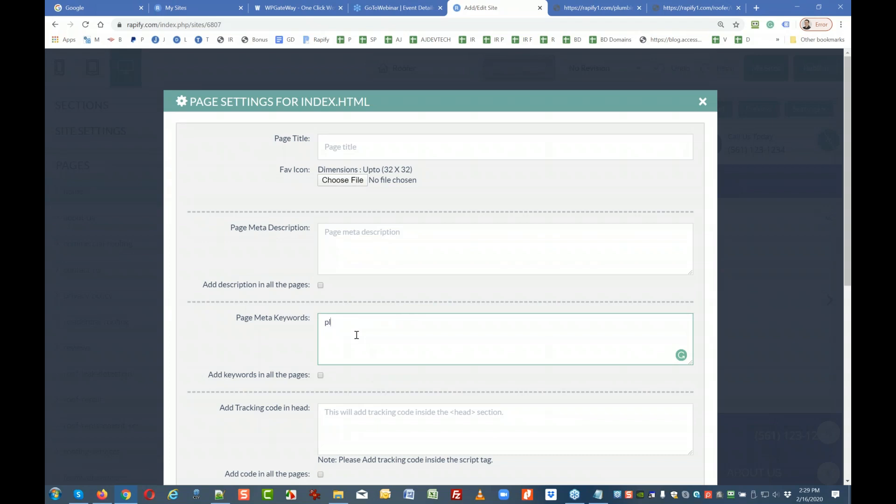
text(umber g)
key(BackSpace)
text(boca city)
key(BackSpace)
key(BackSpace)
key(BackSpace)
key(BackSpace)
text(raton)
Begin the page title with 'Roofer ABC in Boca Raton'.
click(328, 140)
text(oofer)
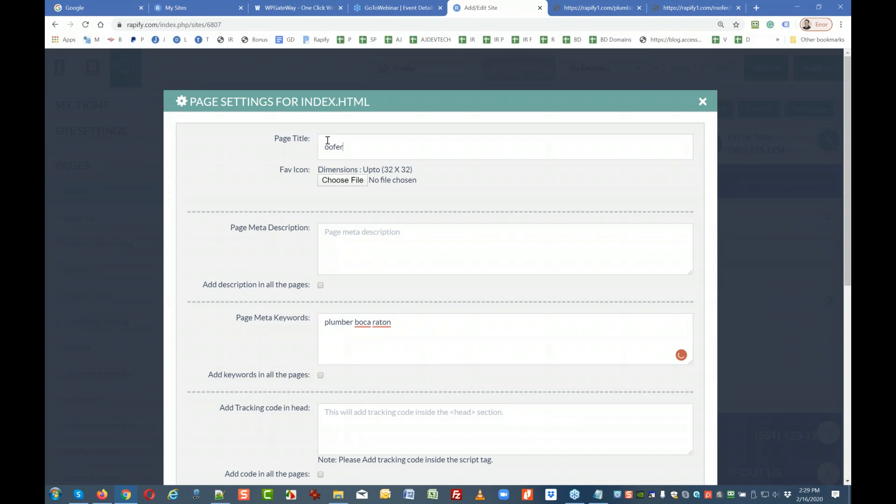
key(BackSpace)
key(BackSpace)
key(BackSpace)
key(BackSpace)
key(BackSpace)
text(Roofer ABC in Boca Raton )
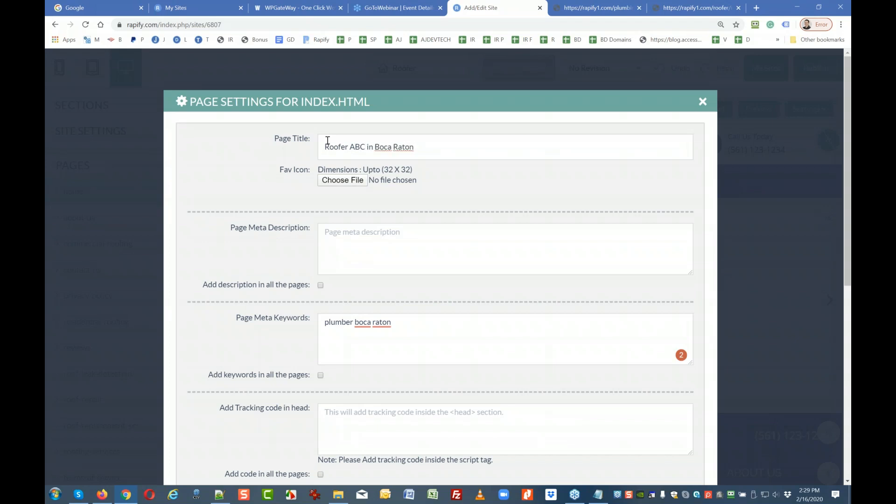
text(Serves for 1)
key(BackSpace)
key(BackSpace)
key(BackSpace)
key(BackSpace)
text(since)
key(BackSpace)
key(BackSpace)
key(BackSpace)
key(BackSpace)
key(BackSpace)
key(BackSpace)
key(BackSpace)
key(BackSpace)
key(BackSpace)
key(BackSpace)
key(BackSpace)
key(BackSpace)
End the title with 'Trusted since 2009' and type the meta description about serving homeowners since 2009.
text(Trusted since 2009)
click(352, 244)
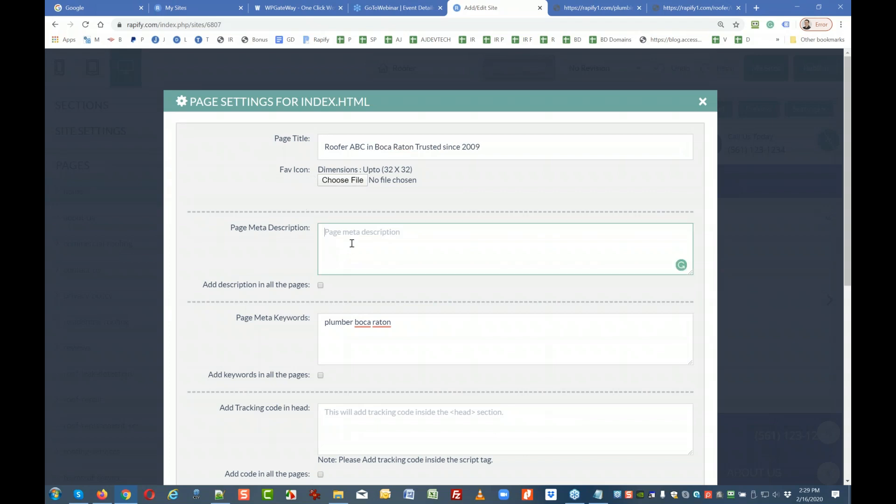
text(We are se)
text(vci)
key(BackSpace)
text(nng t)
key(BackSpace)
key(BackSpace)
key(BackSpace)
key(BackSpace)
text(g home wo)
key(BackSpace)
key(BackSpace)
text(owners with roofing pr)
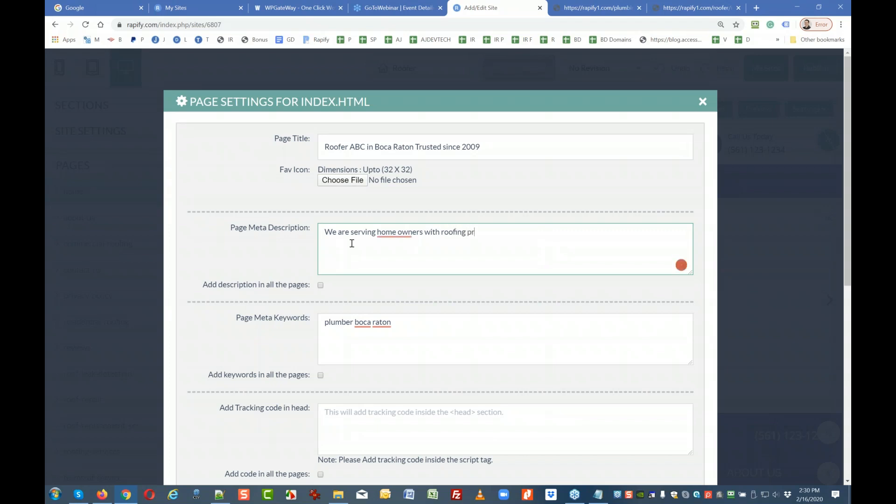
text(oblems since 2009)
Accept the 'homeowners' spelling correction in the meta description.
click(399, 232)
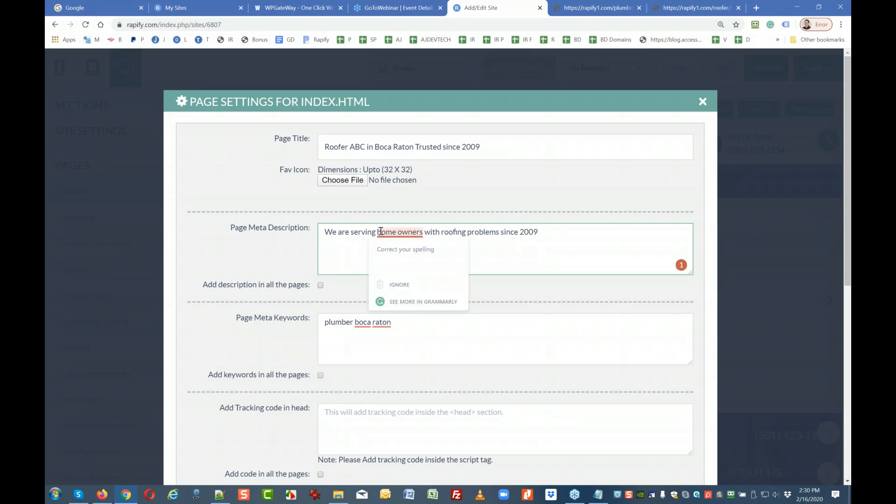
click(410, 264)
click(406, 327)
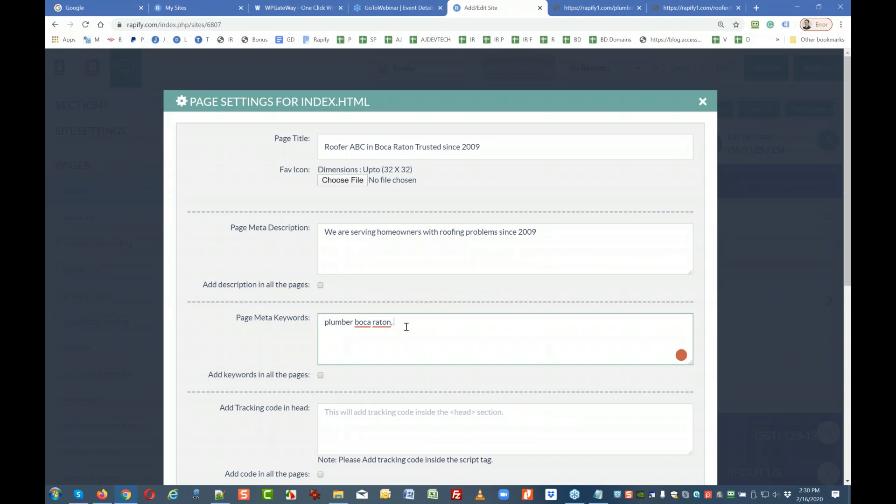
Extend the keywords with 'plumbers boca raton, local plumbers boca raton'.
text(plumbers boca raton, local problem)
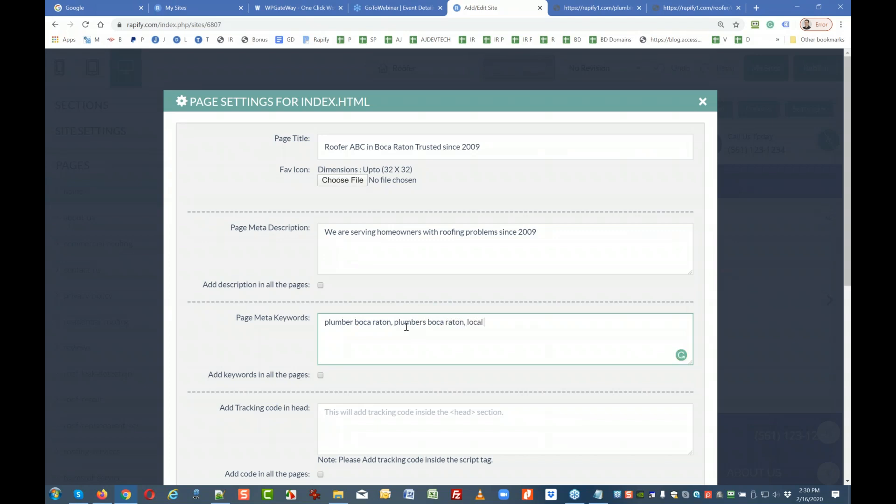
key(BackSpace)
key(BackSpace)
key(BackSpace)
key(BackSpace)
key(BackSpace)
key(BackSpace)
text(lumbers boca raton)
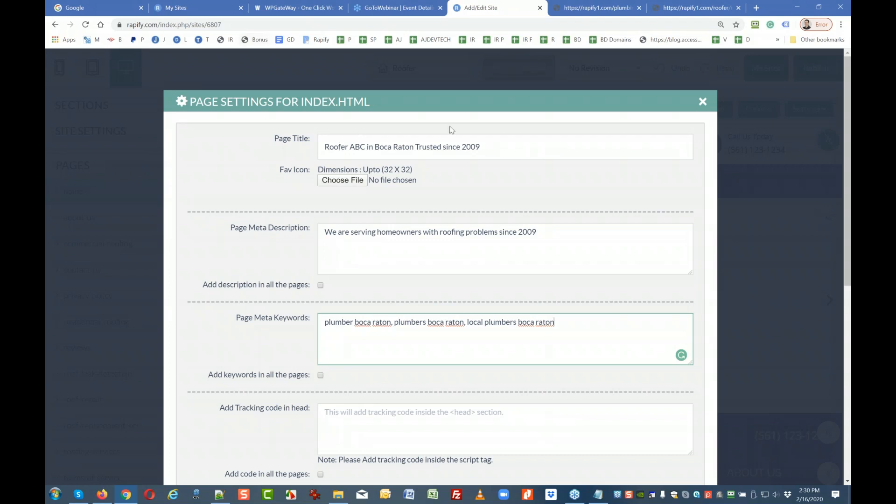
scroll(536, 280, down, 1)
scroll(536, 280, down, 5)
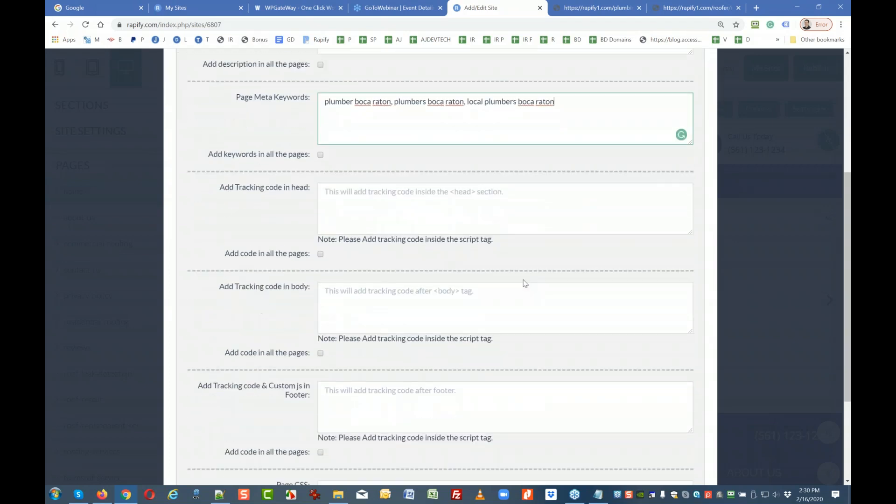
scroll(524, 282, up, 5)
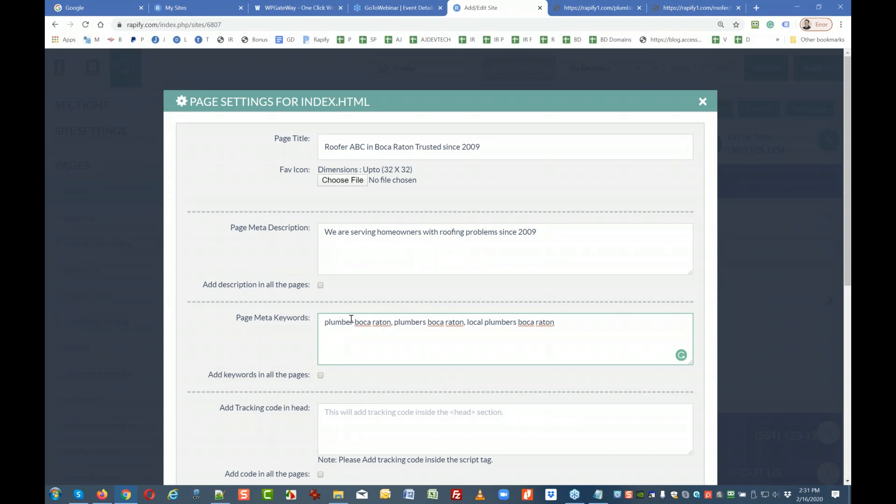
Change the three keywords to 'roofers boca raton, roofer boca raton, local roofers boca raton'.
drag(354, 321, 327, 322)
text(roofe4r)
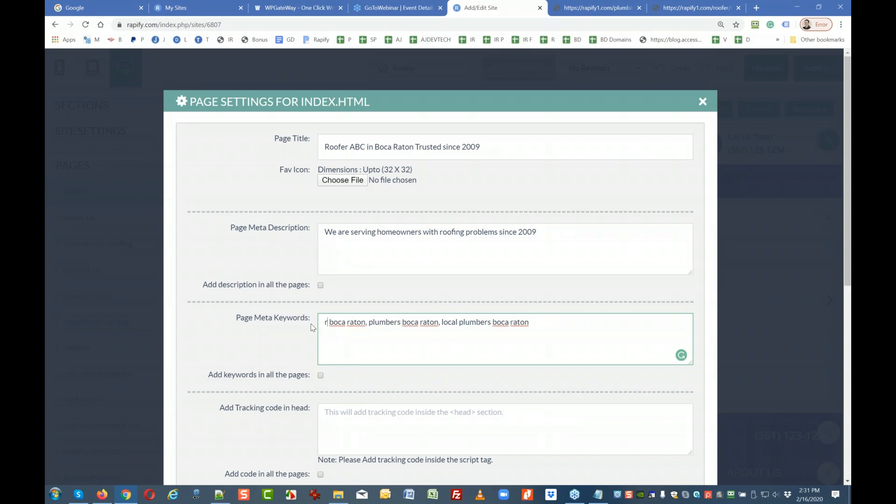
key(BackSpace)
key(BackSpace)
text(rs)
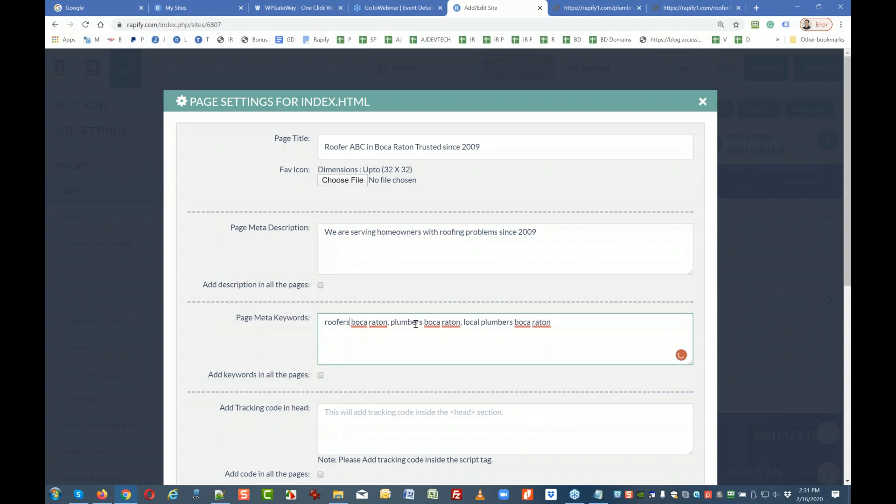
drag(420, 323, 390, 323)
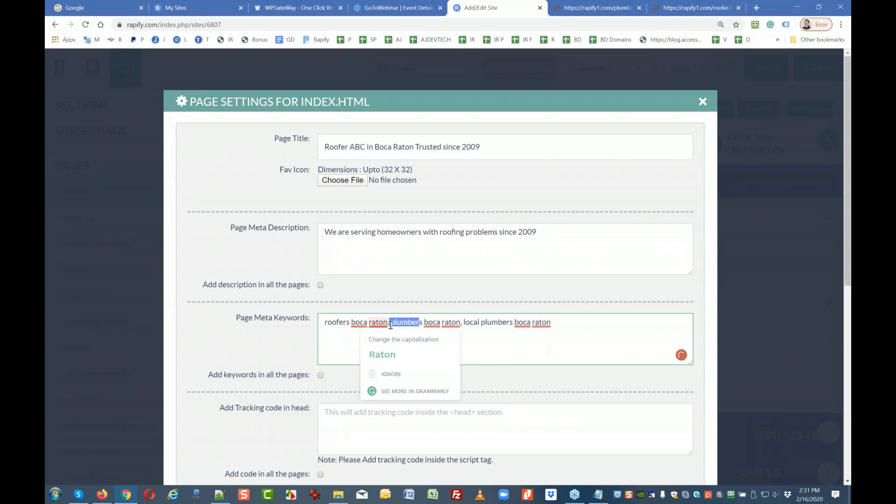
text(roofer)
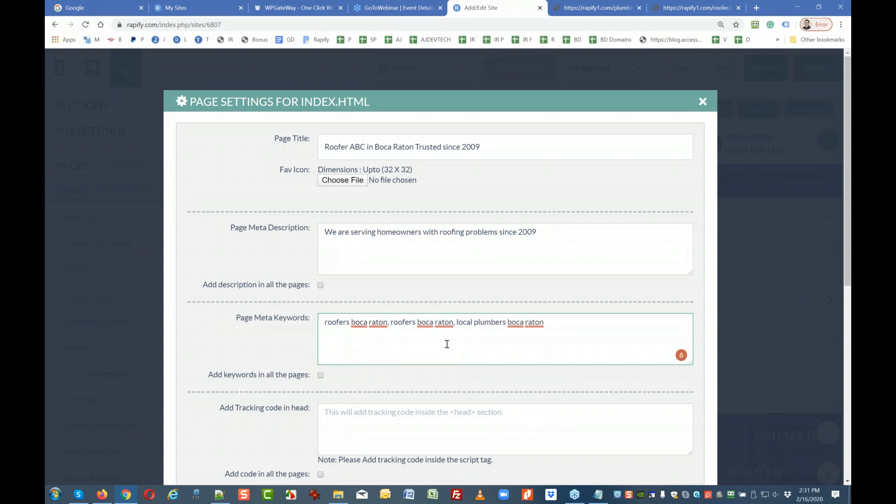
key(Delete)
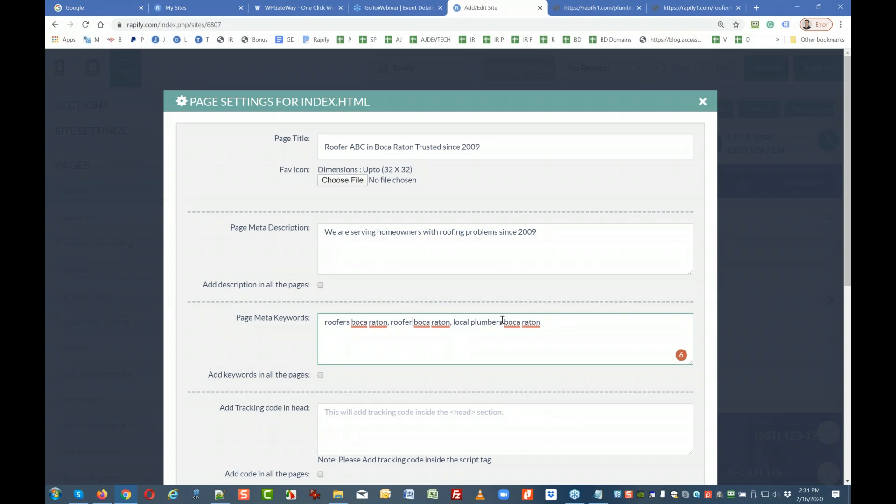
drag(502, 322, 471, 321)
text(roofers)
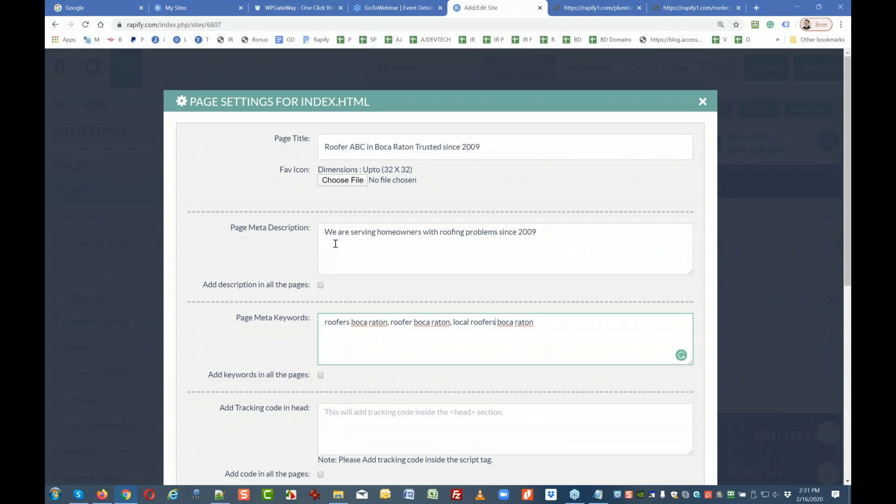
Apply the meta description and keywords to all pages and save the page settings.
click(321, 286)
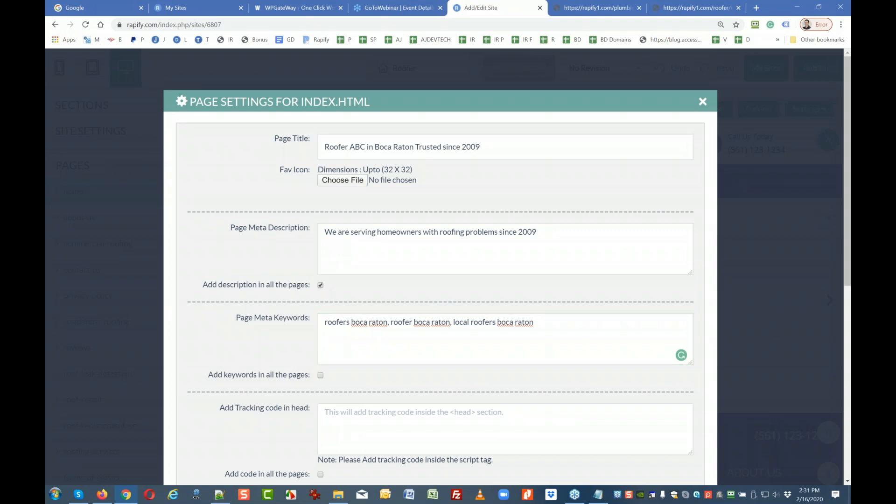
click(320, 375)
scroll(344, 374, down, 1)
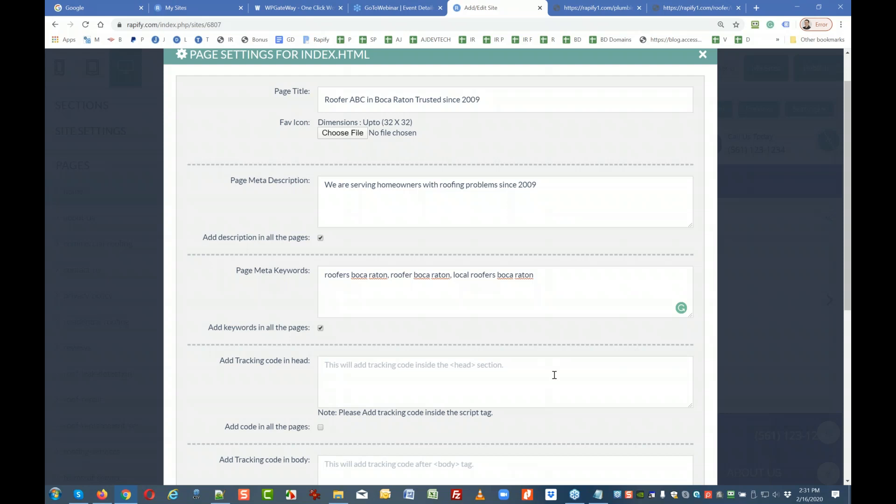
scroll(555, 375, down, 3)
scroll(554, 375, up, 4)
scroll(555, 375, down, 8)
click(668, 449)
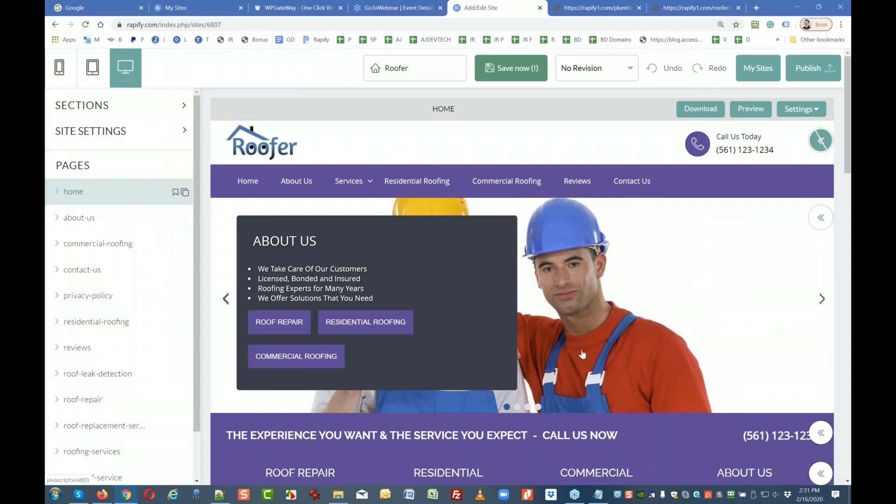
Save the site, then reopen the index.html page settings to verify them and close.
click(496, 67)
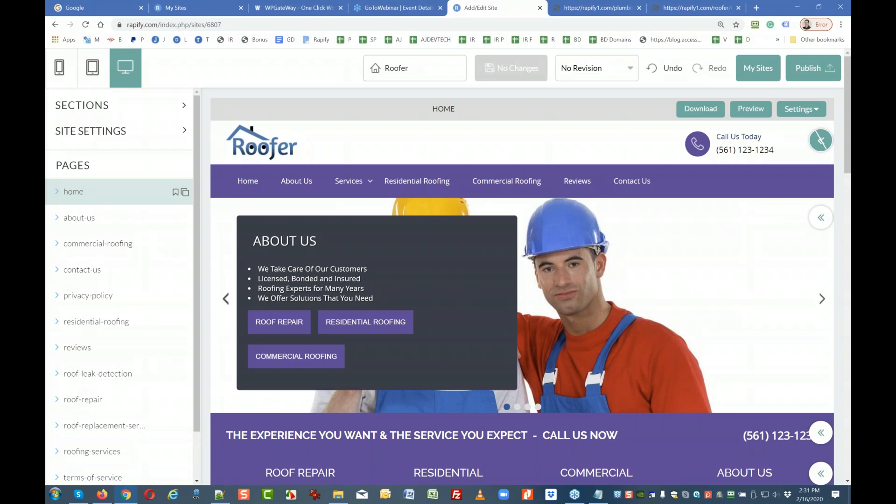
click(819, 140)
click(800, 108)
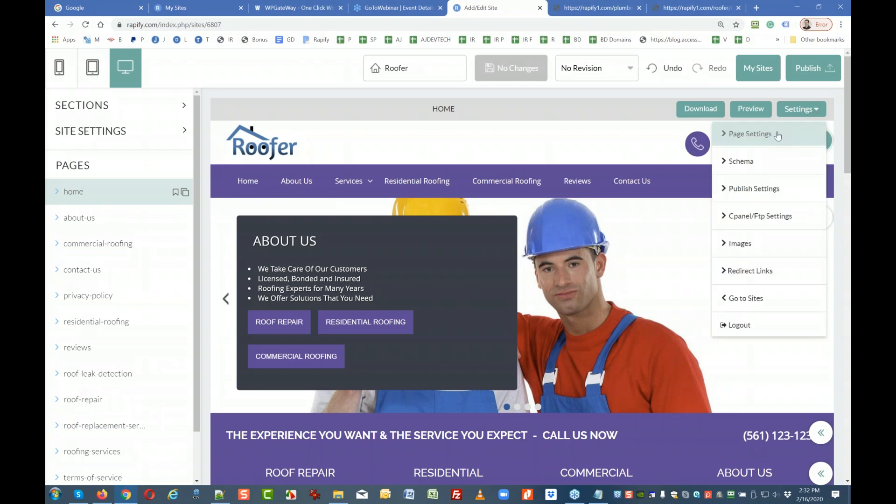
click(774, 135)
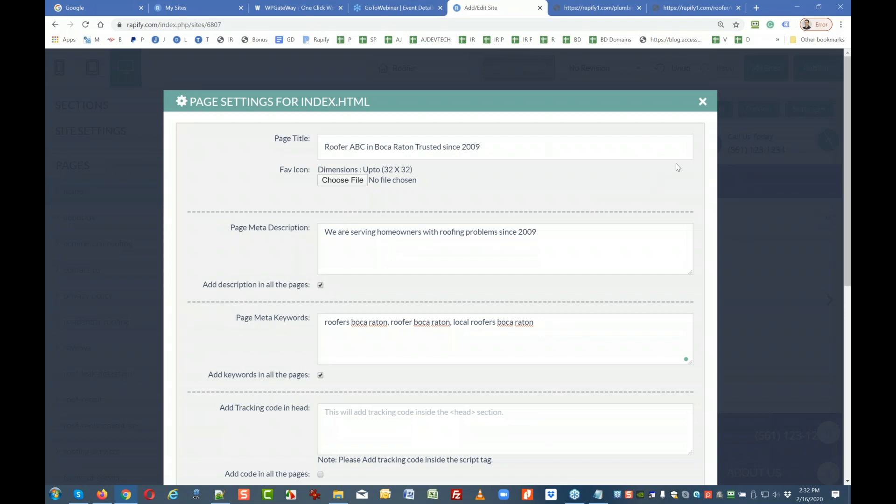
click(703, 101)
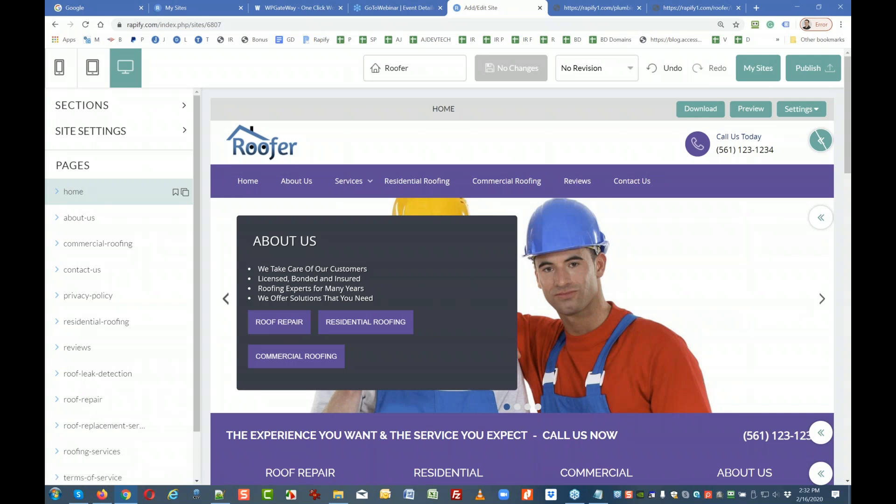
drag(850, 115, 467, 147)
scroll(467, 196, up, 11)
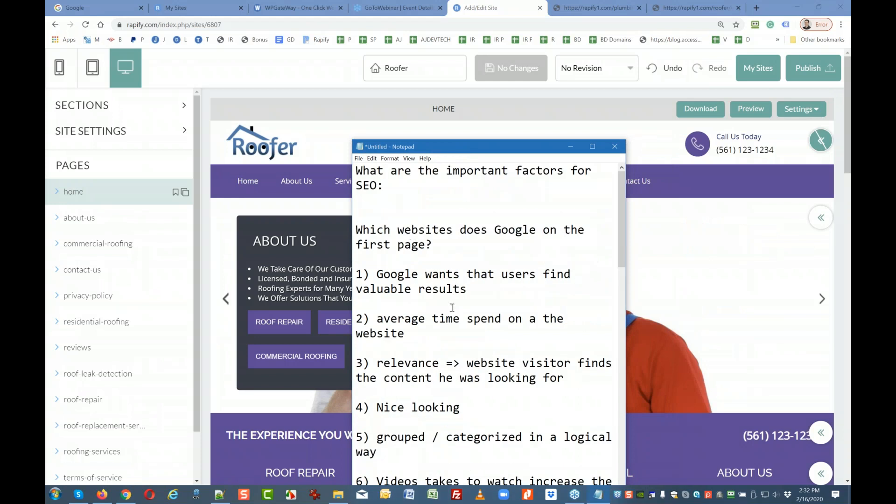
scroll(452, 307, down, 6)
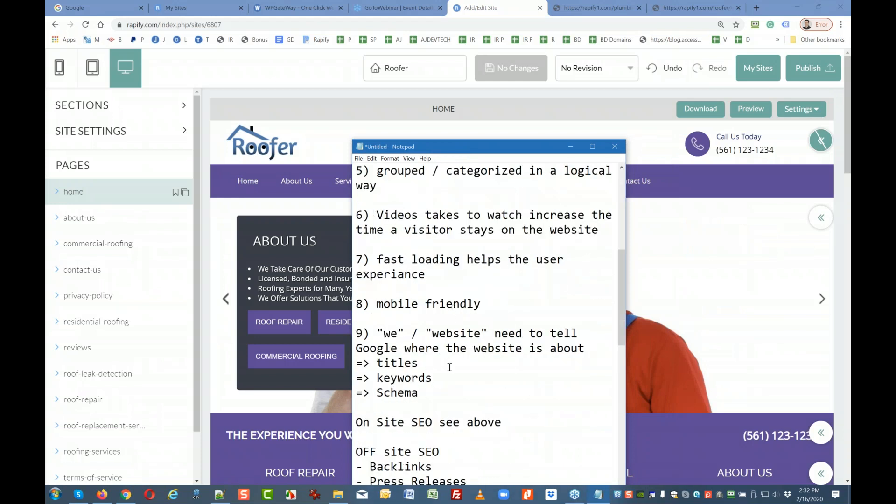
drag(444, 391, 353, 364)
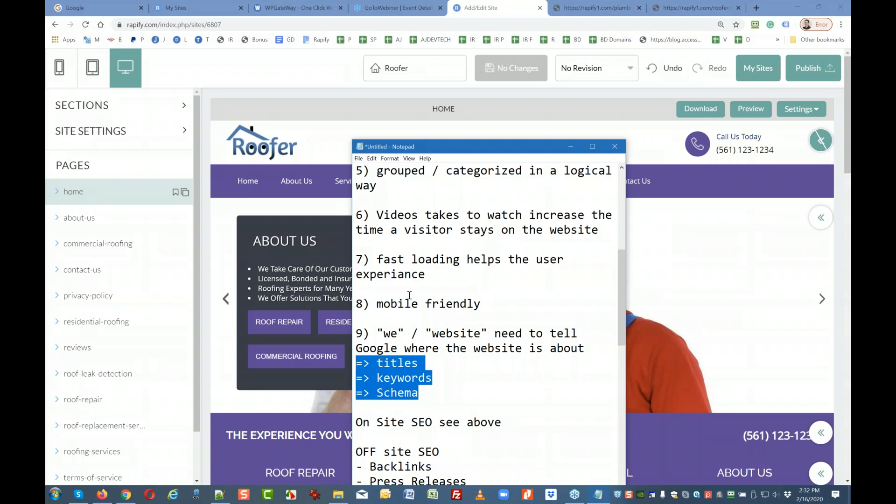
drag(622, 148, 851, 135)
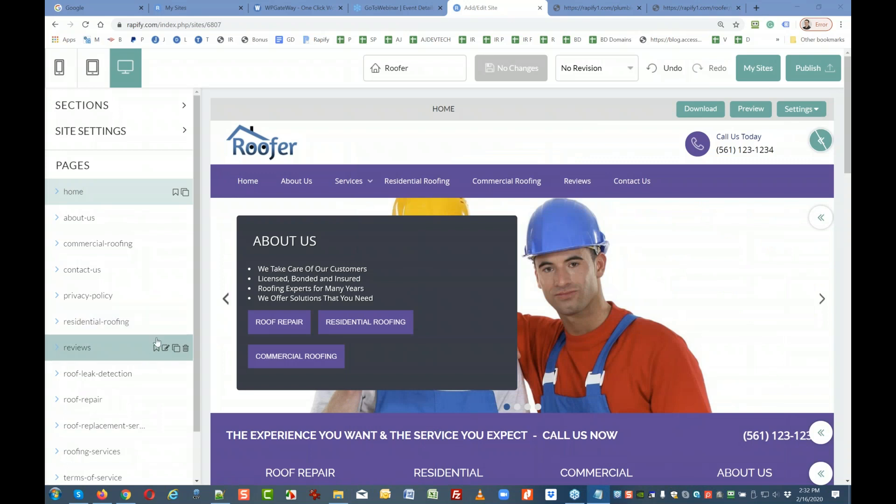
Review the business schema details under Site Settings, then bring Notepad back over the editor.
click(72, 136)
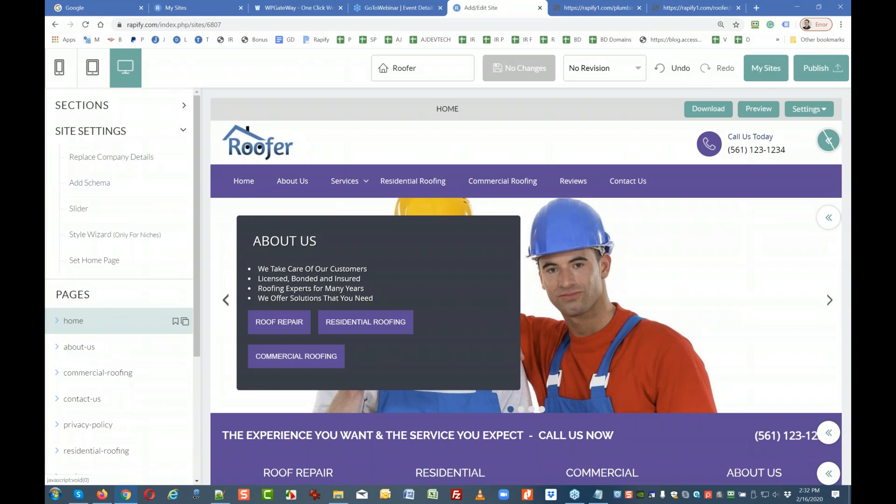
click(90, 182)
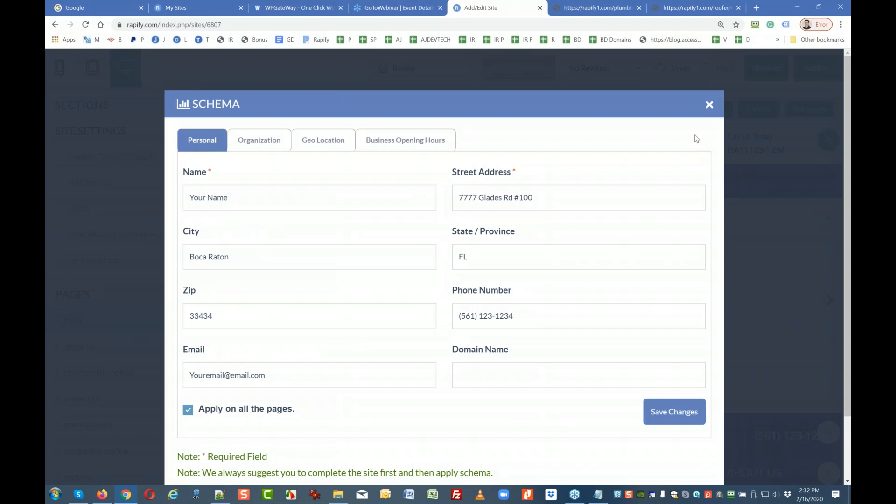
click(710, 106)
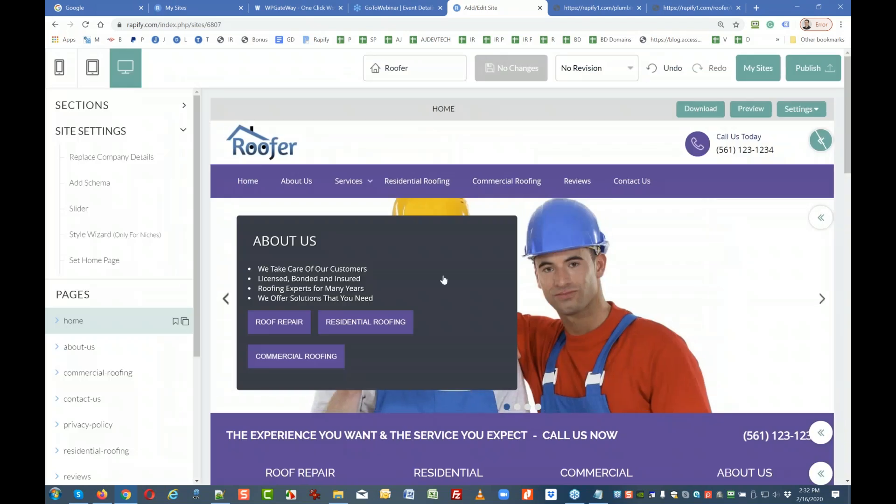
drag(850, 84, 450, 69)
Below 'press release', add the question 'what is schema?' and begin an answer with '"compa'.
scroll(468, 157, down, 8)
scroll(466, 158, down, 3)
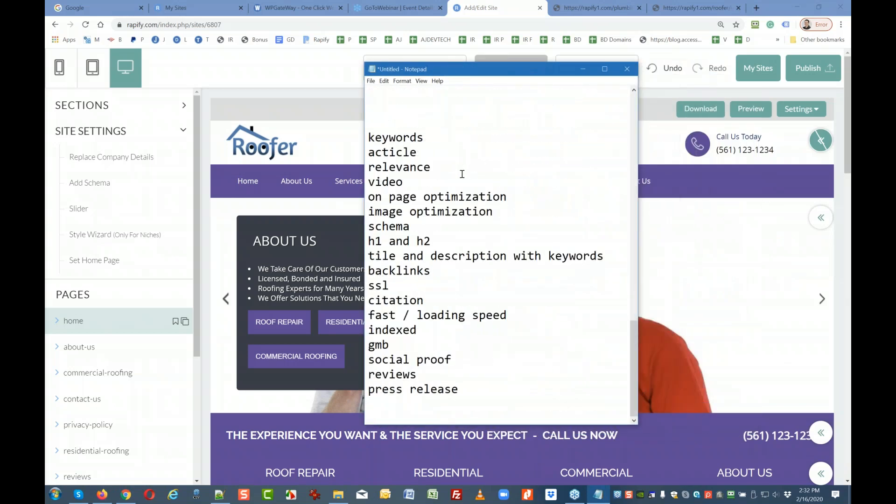
click(469, 387)
key(Return)
key(Return)
key(Return)
text(what is schema?)
key(Return)
key(Return)
key(Return)
key(Return)
key(Return)
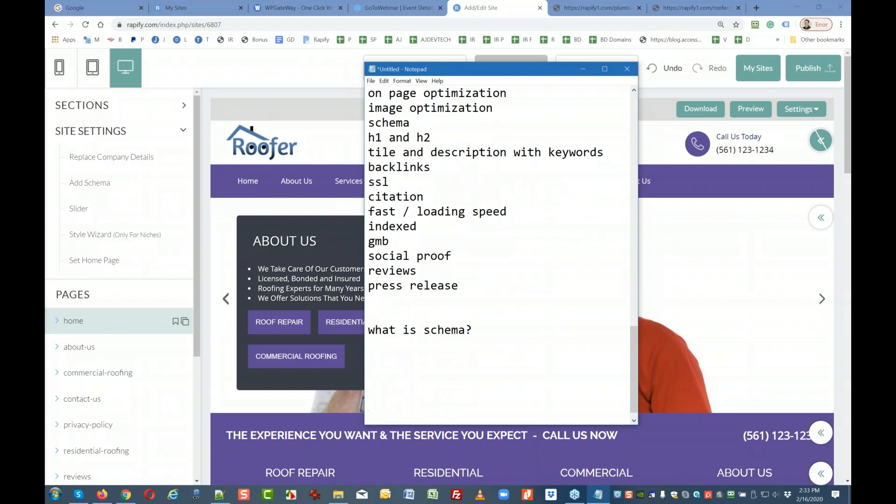
key(Up)
key(Up)
key(Up)
key(Up)
key(Up)
key(Up)
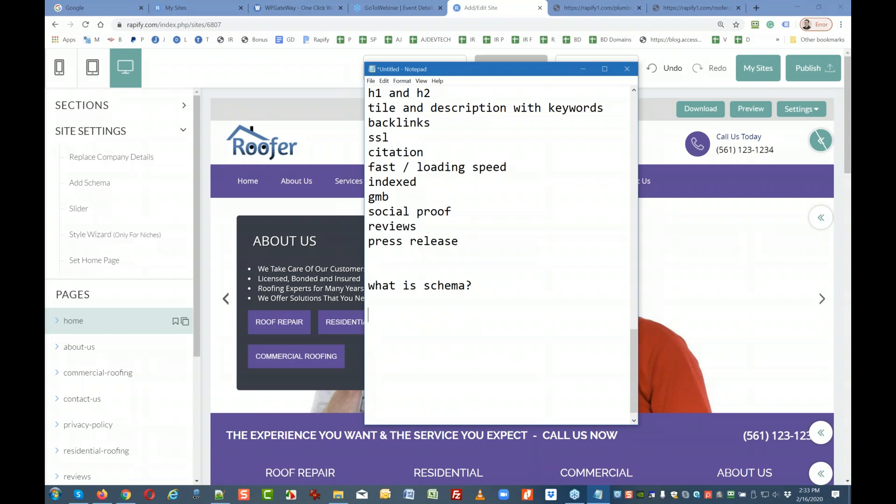
text("software langu)
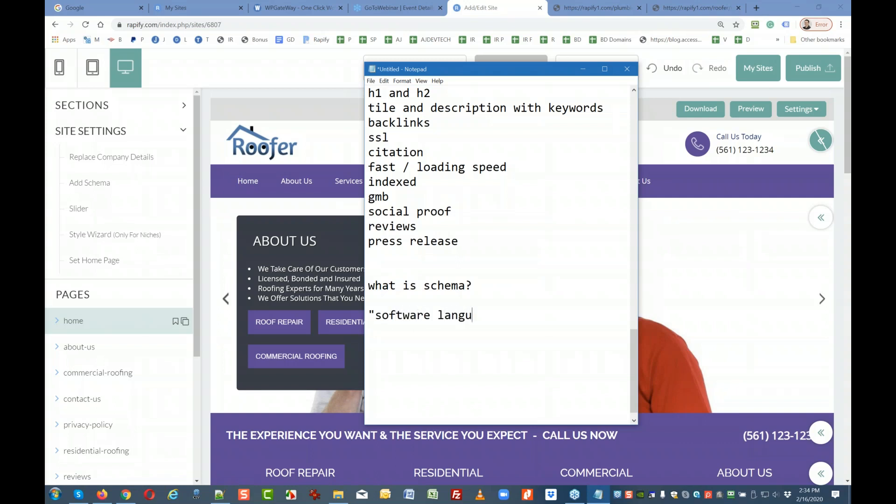
Complete the answer line so it reads 'Google schema software language"'.
text(age")
key(Return)
key(Up)
key(Right)
text(sch)
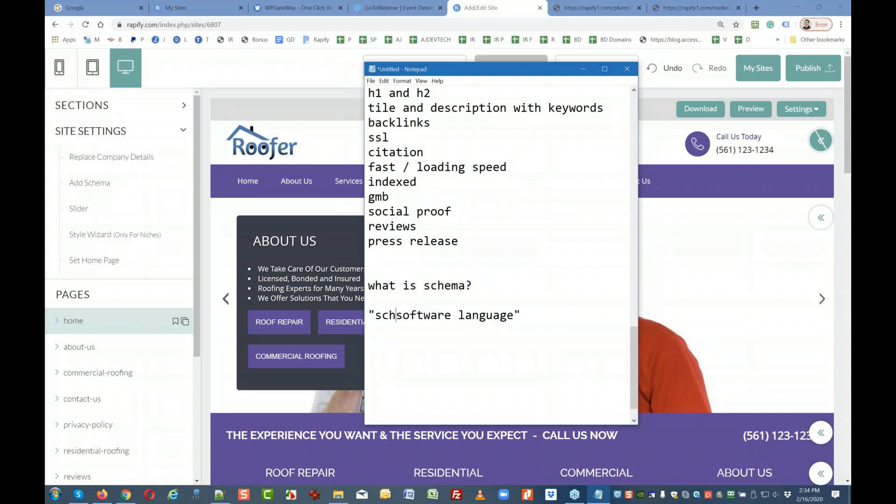
text(ema)
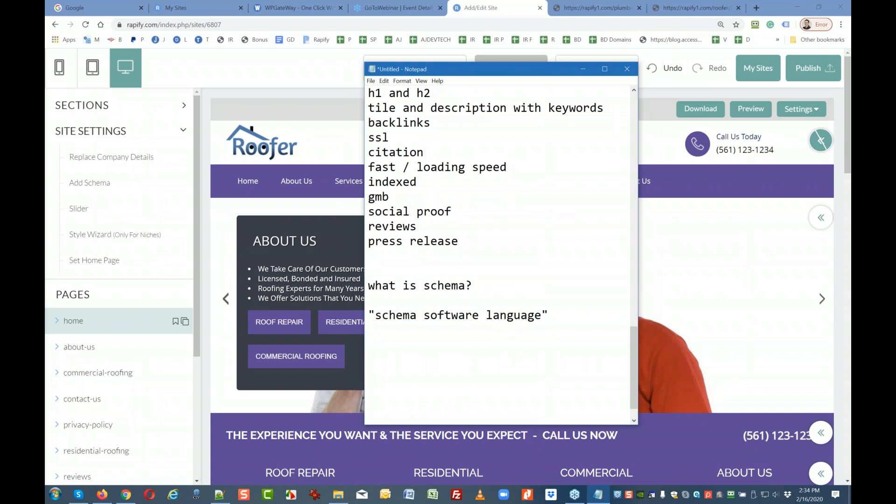
key(Left)
key(Left)
key(Left)
key(Left)
key(Left)
key(Left)
text(Google)
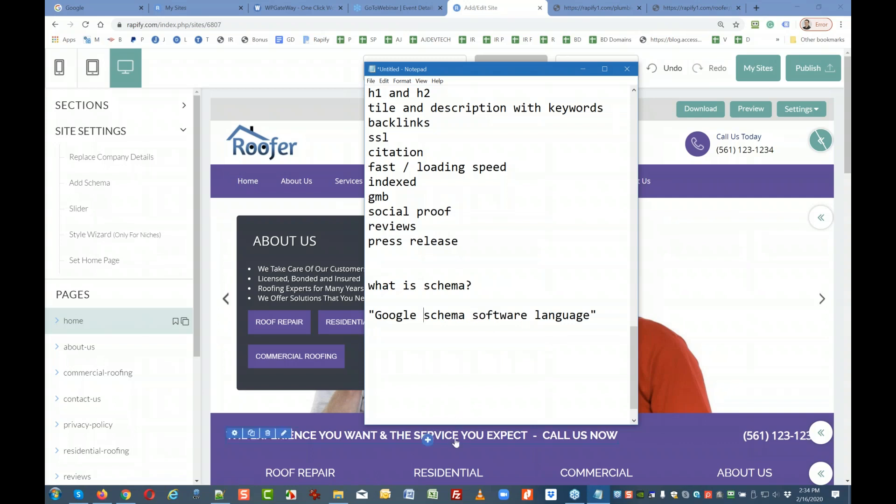
Add the line 'label each important "element"' below the quoted schema line.
click(612, 302)
click(601, 316)
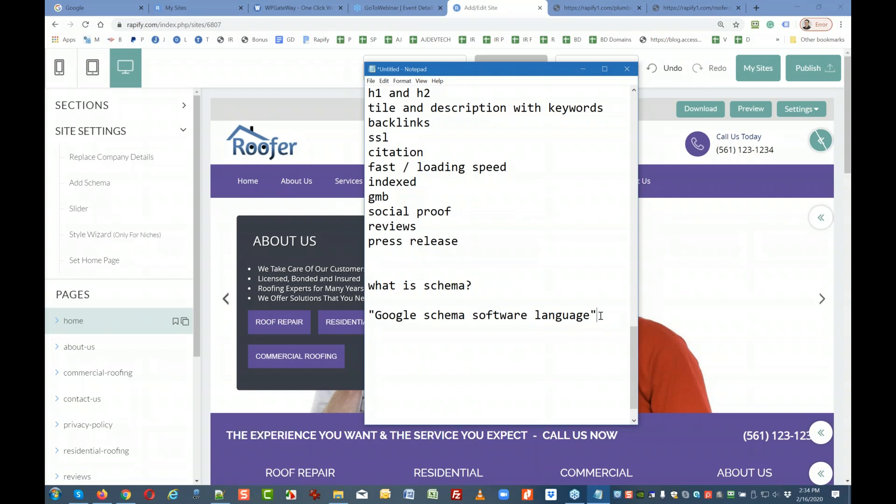
key(Return)
text(label each impor)
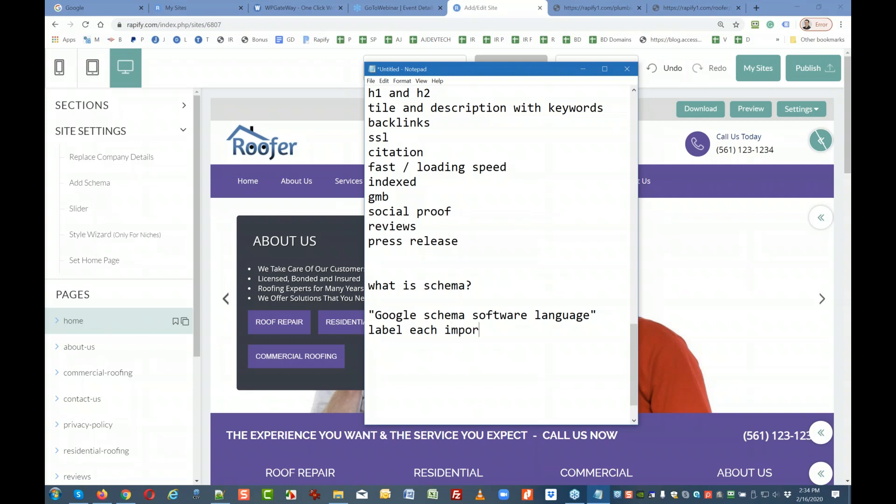
text(tant element)
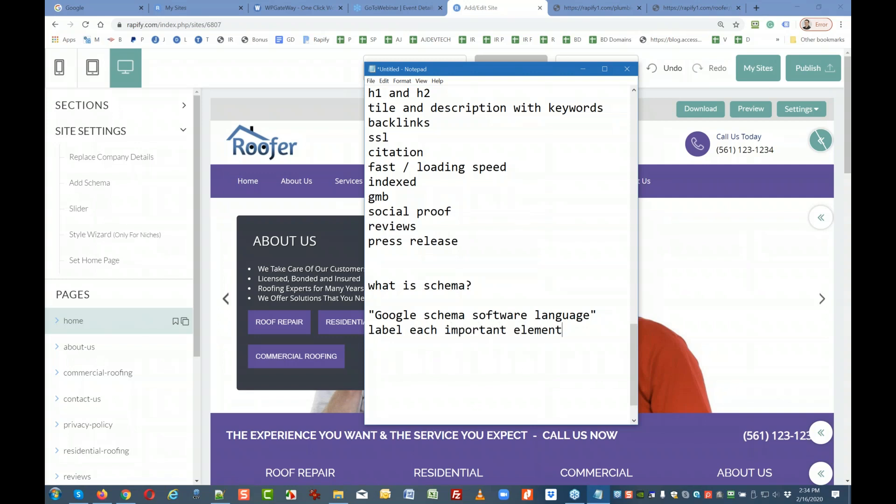
text(")
key(Left)
key(Left)
text(")
click(587, 332)
List the schema elements: phone number, business name, addresss.
key(Return)
text(phon en)
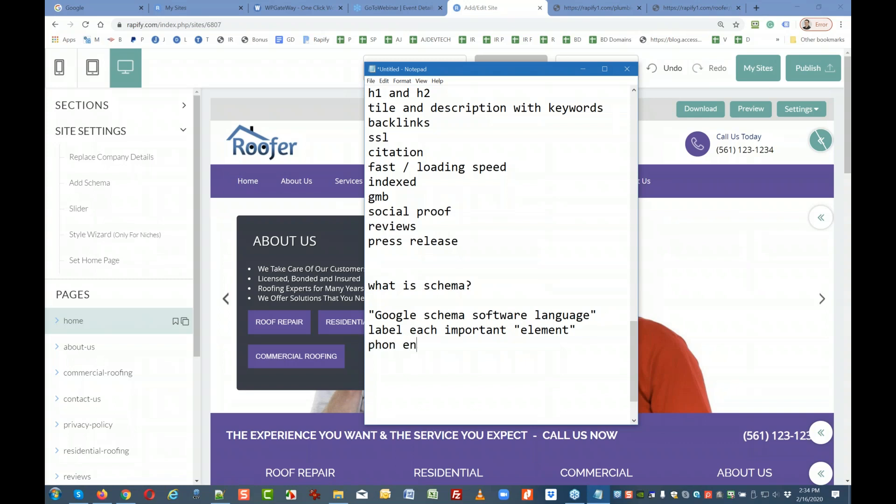
key(BackSpace)
key(BackSpace)
key(BackSpace)
text(e number)
key(Return)
text(business name)
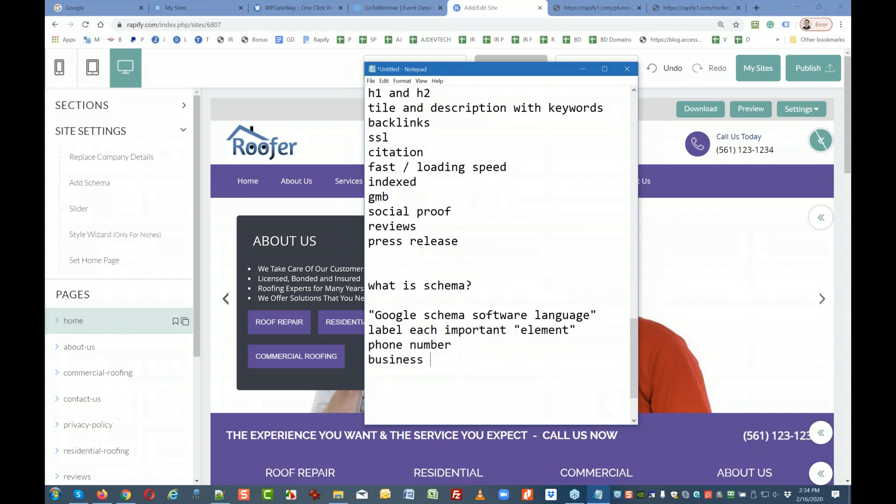
key(Return)
text(addresss)
key(Return)
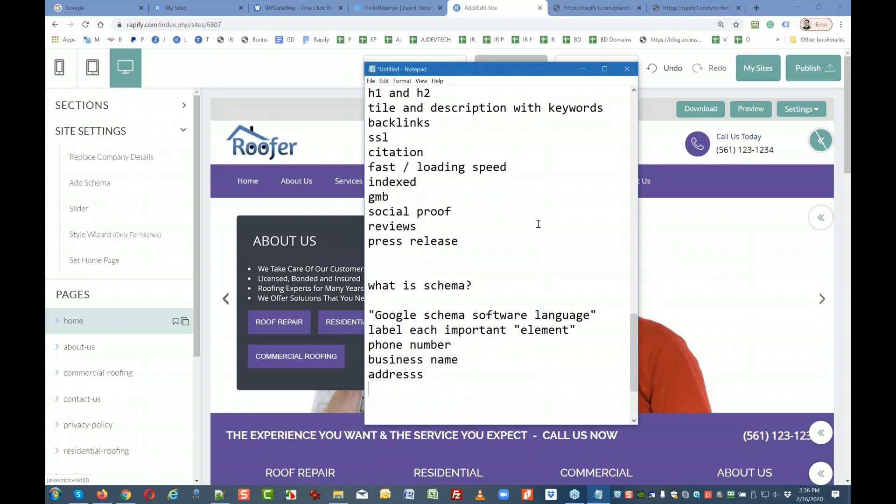
Scroll through the SEO factor notes, then move Notepad aside to uncover the Roofer home page.
scroll(517, 226, up, 6)
scroll(517, 226, up, 6)
scroll(517, 226, up, 9)
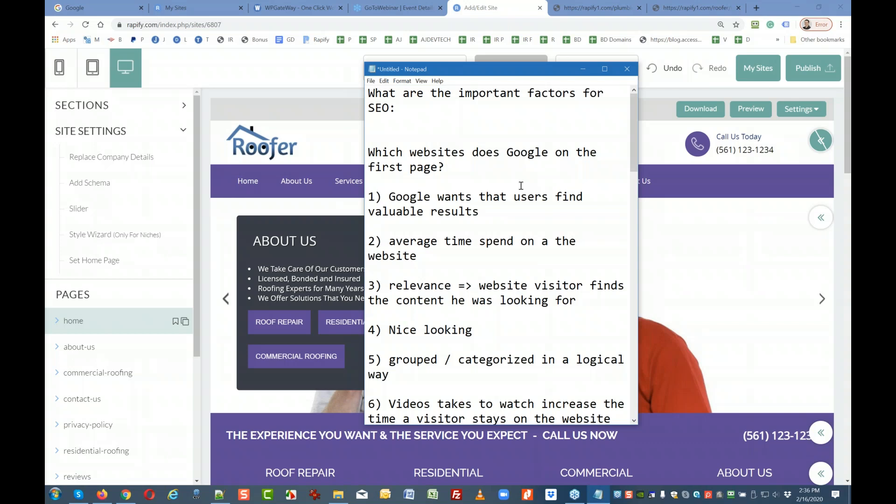
scroll(519, 187, down, 9)
drag(445, 256, 424, 271)
scroll(479, 212, up, 2)
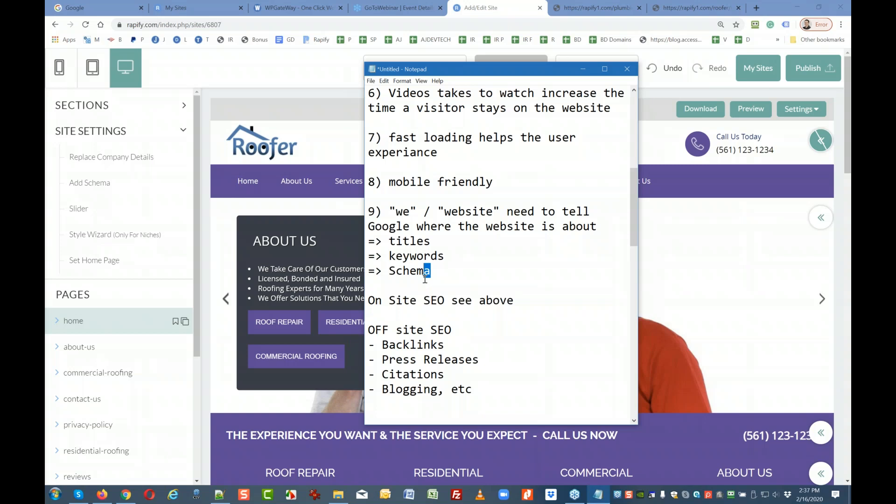
scroll(425, 279, down, 2)
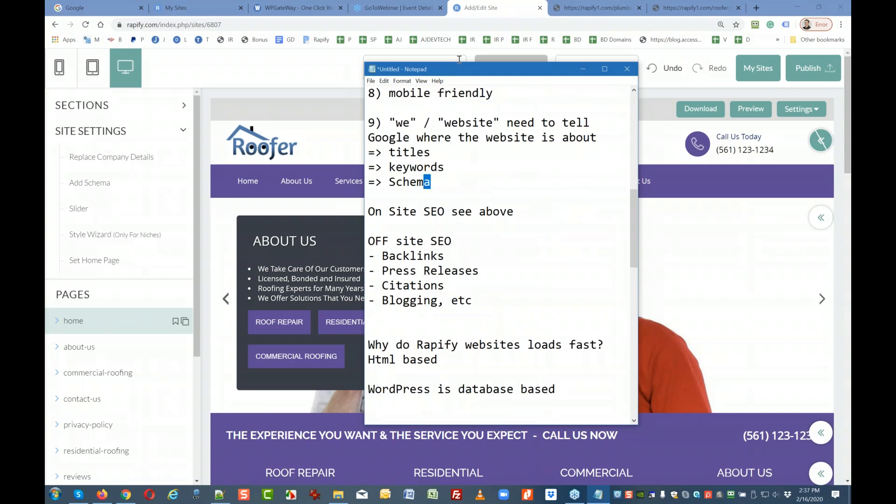
drag(447, 71, 851, 110)
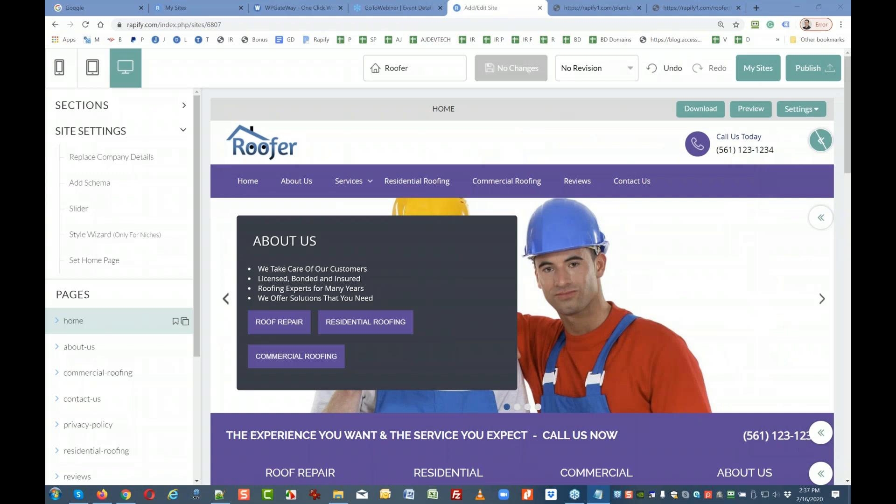
View the site's Schema details from the Settings menu and close them.
click(797, 109)
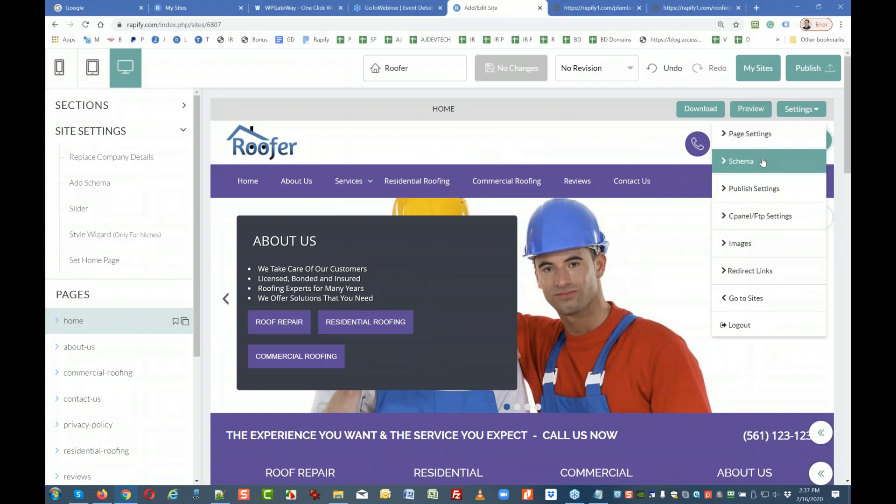
click(763, 162)
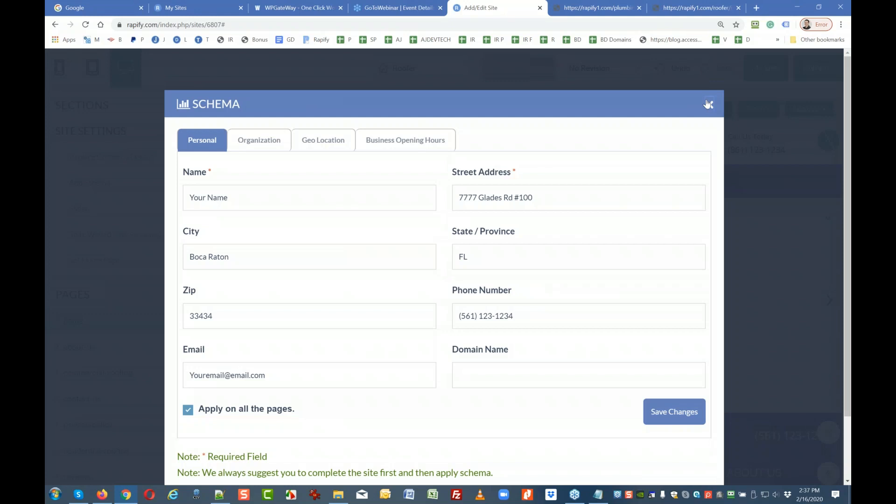
click(709, 105)
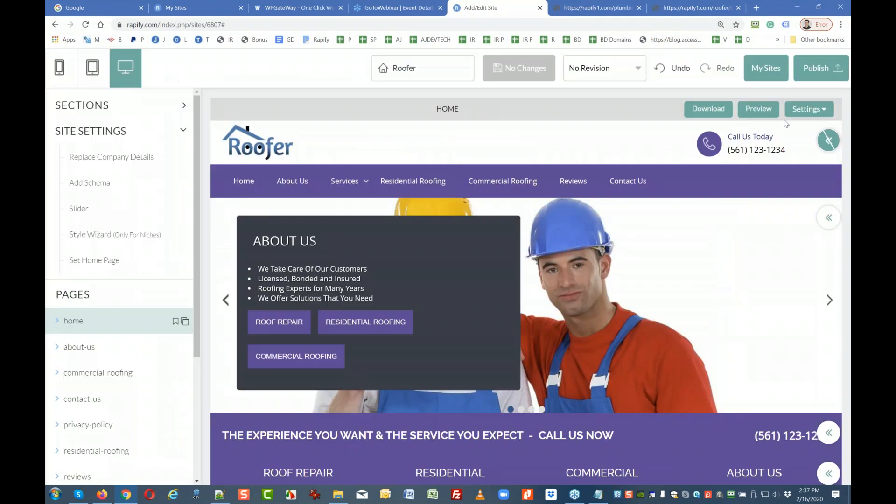
Open Page Settings for index.html, showing the roofer title, meta description and keywords.
click(802, 114)
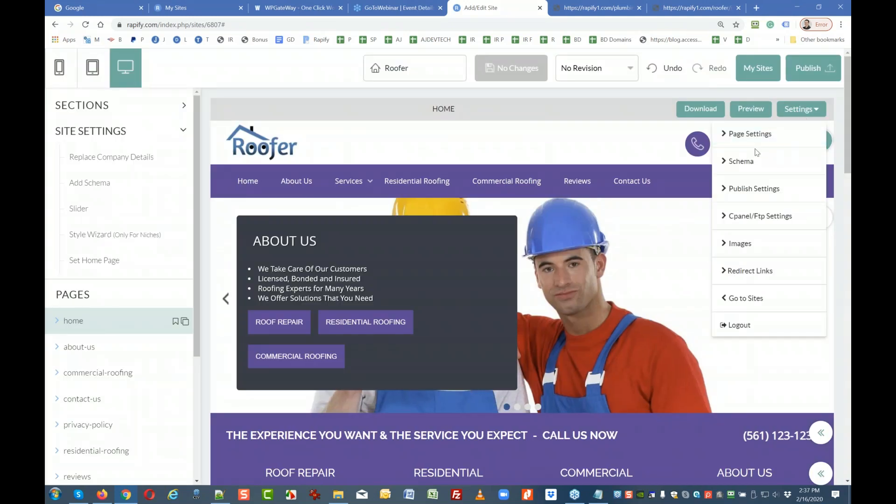
click(757, 153)
click(797, 111)
click(750, 134)
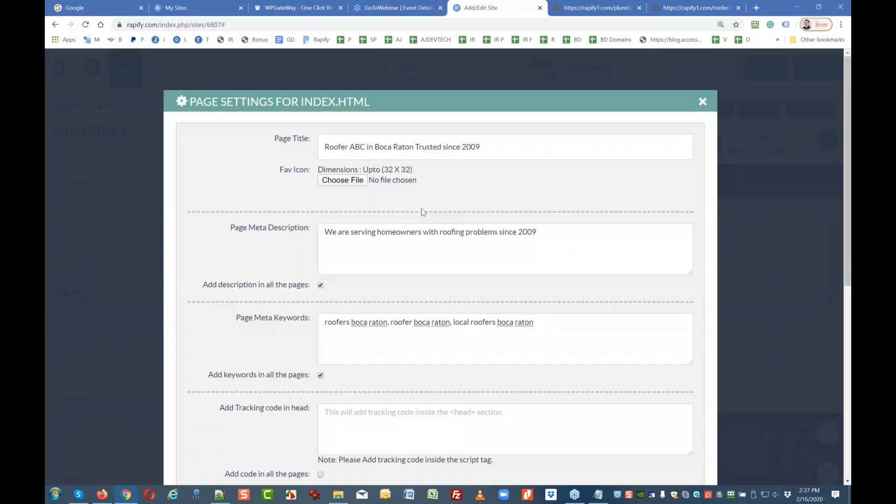
Delete and retype 'boca raton' in the first meta keyword 'roofers boca raton'.
drag(348, 327, 388, 318)
key(BackSpace)
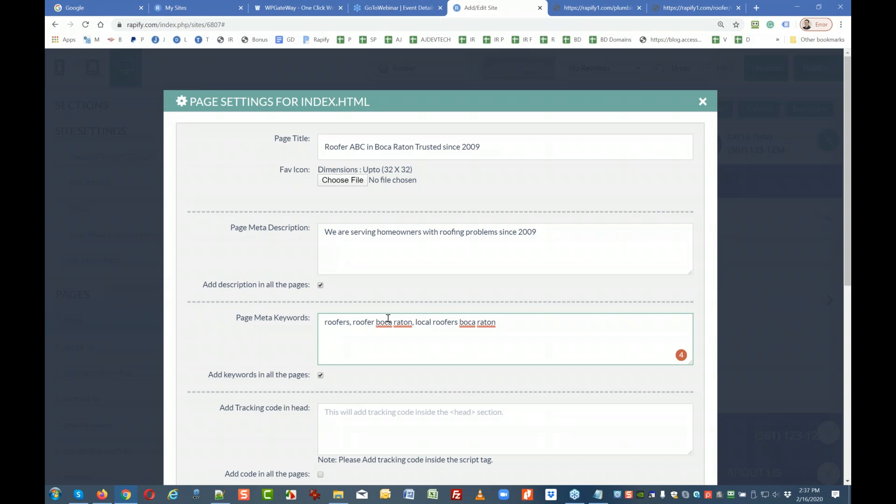
text(boca )
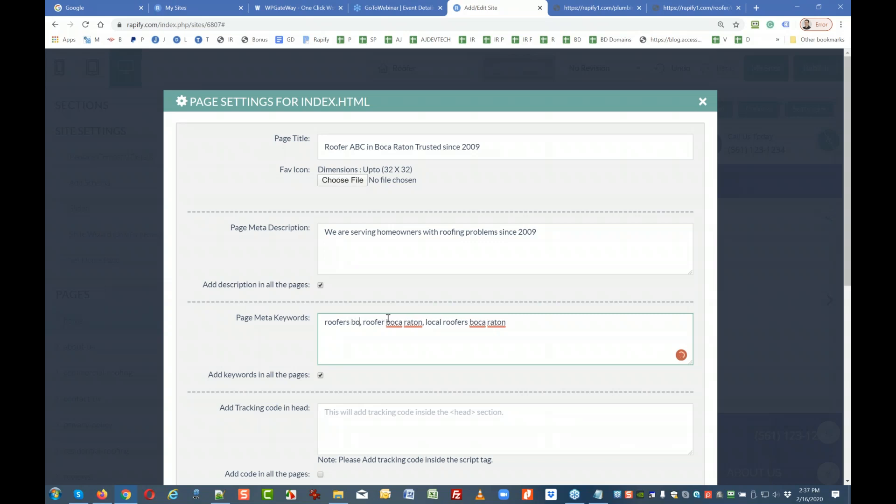
text(raton)
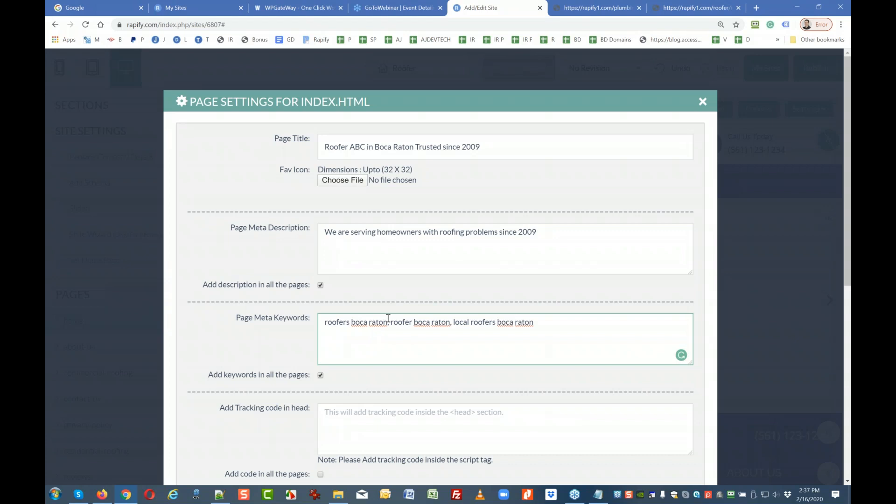
click(388, 319)
drag(851, 120, 375, 129)
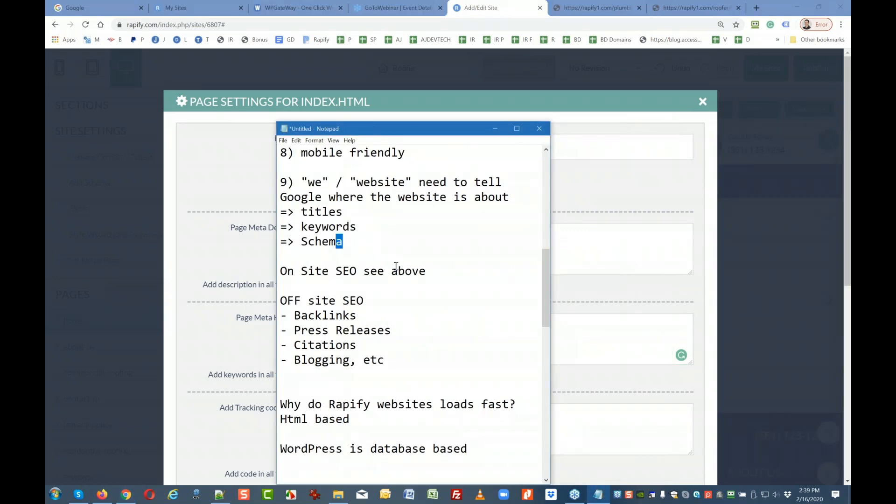
drag(398, 334, 276, 327)
drag(358, 316, 267, 314)
click(361, 346)
drag(390, 360, 267, 294)
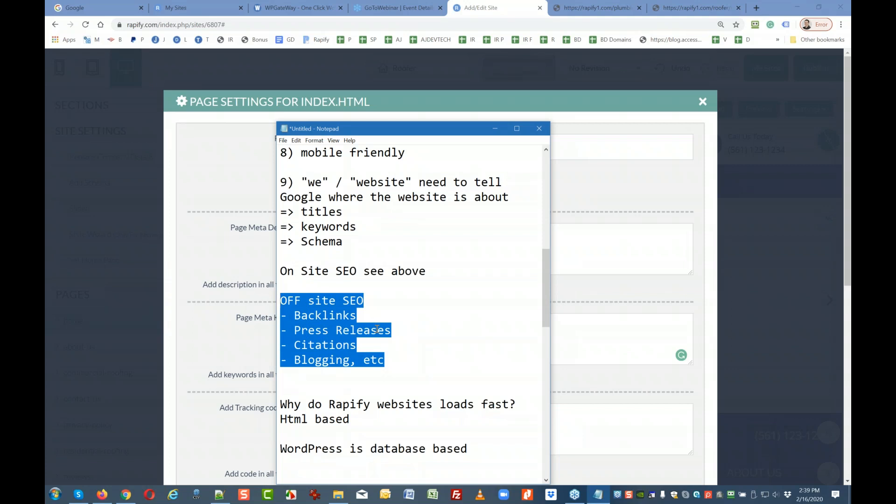
click(452, 258)
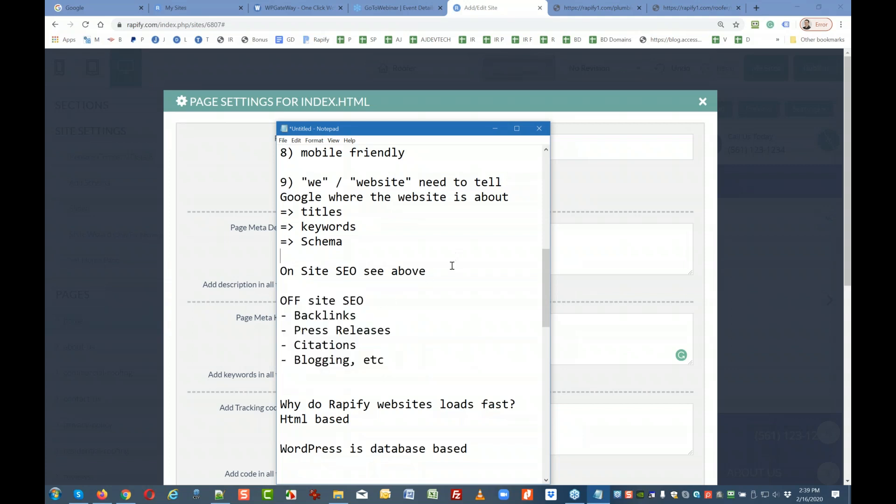
drag(280, 299, 388, 358)
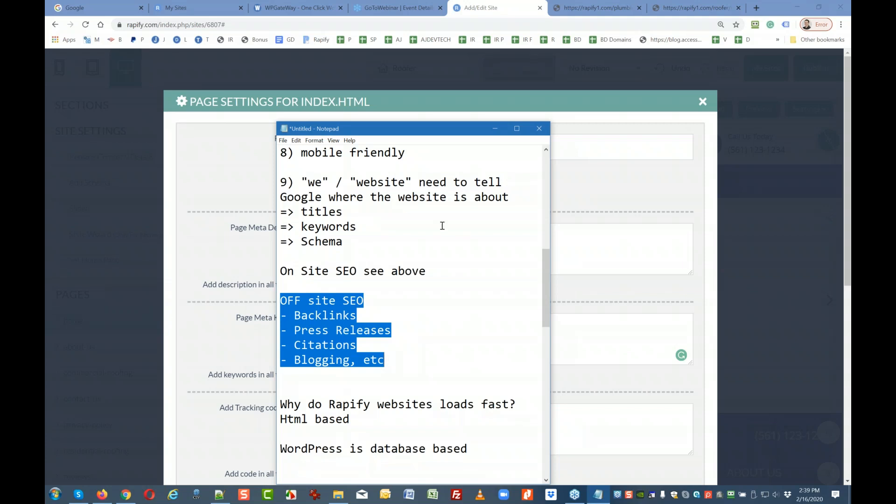
drag(386, 130, 851, 129)
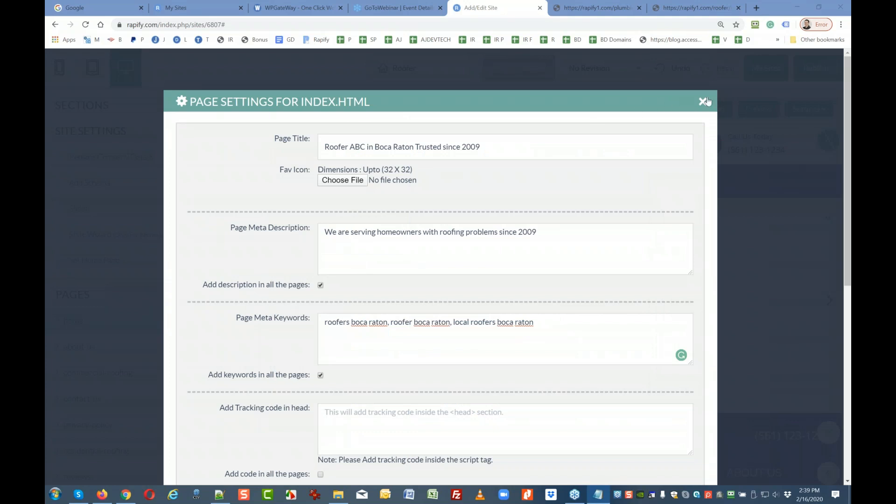
Close Page Settings and enter the new phone number in Replace Company Details' Phone Number field.
click(703, 102)
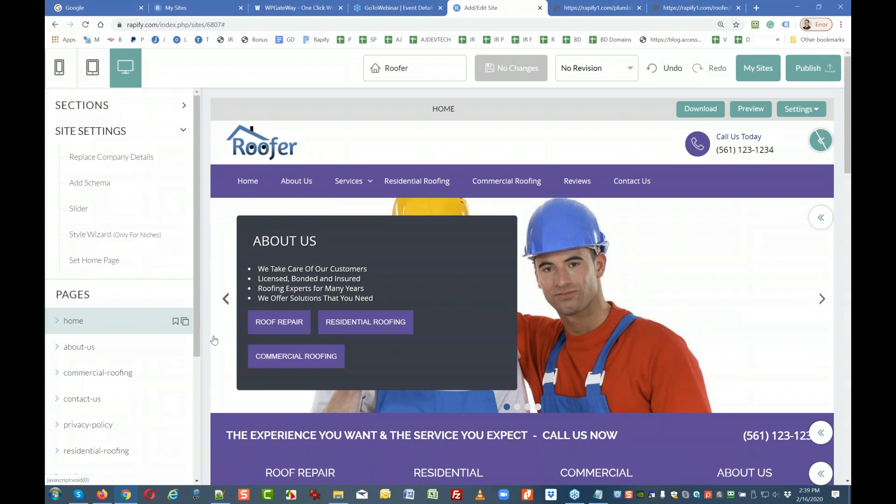
click(88, 156)
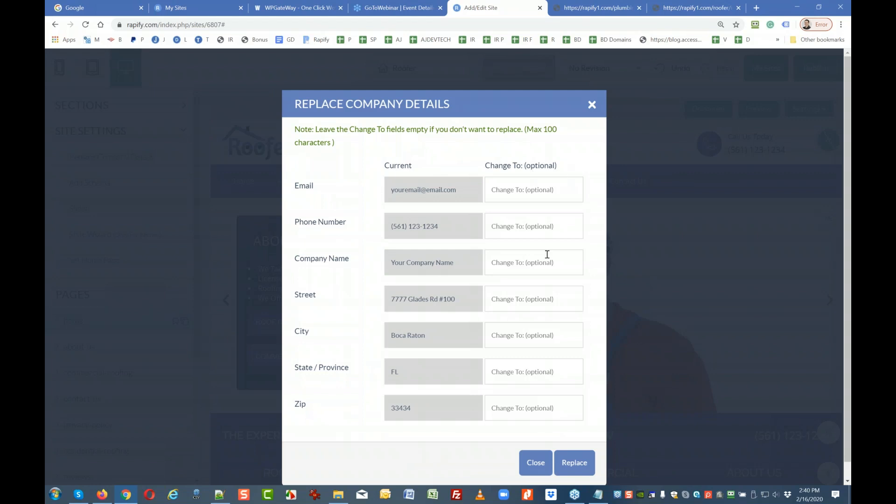
click(512, 229)
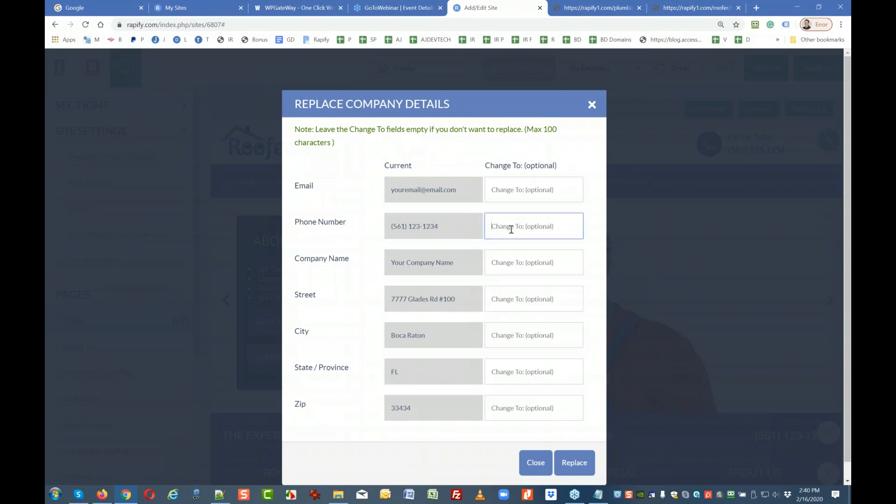
click(575, 462)
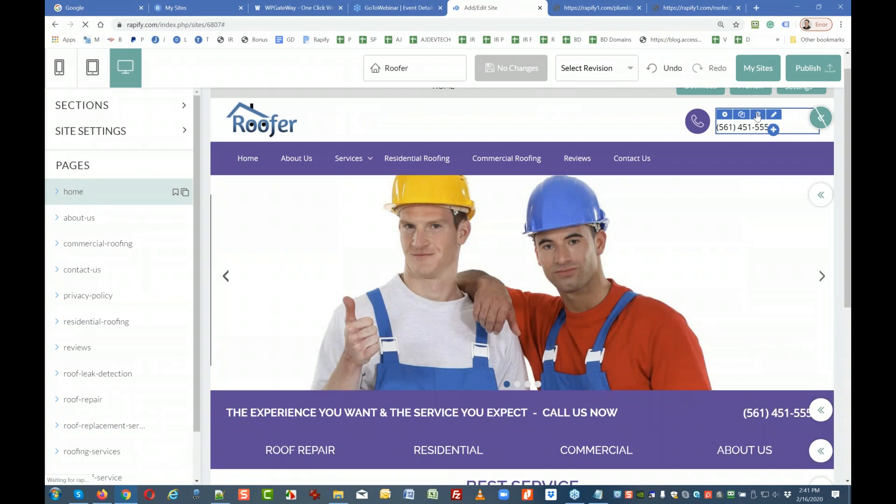
scroll(700, 299, down, 15)
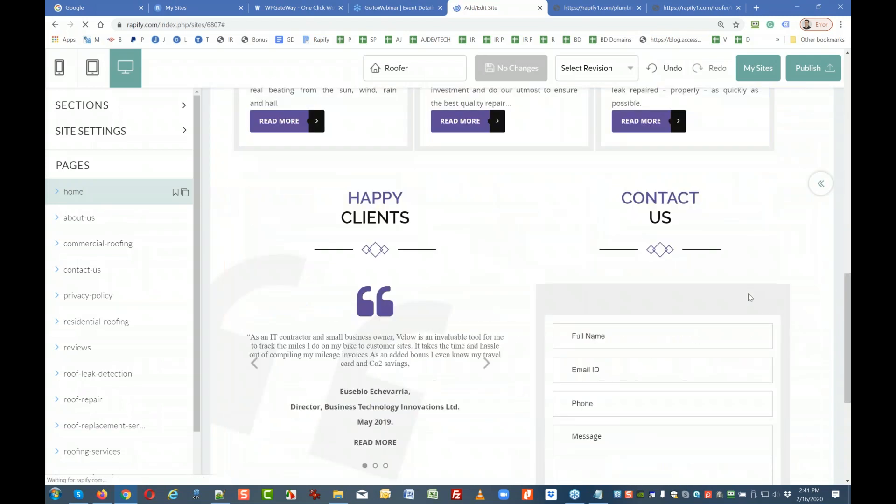
scroll(750, 298, down, 5)
mouse_move(792, 397)
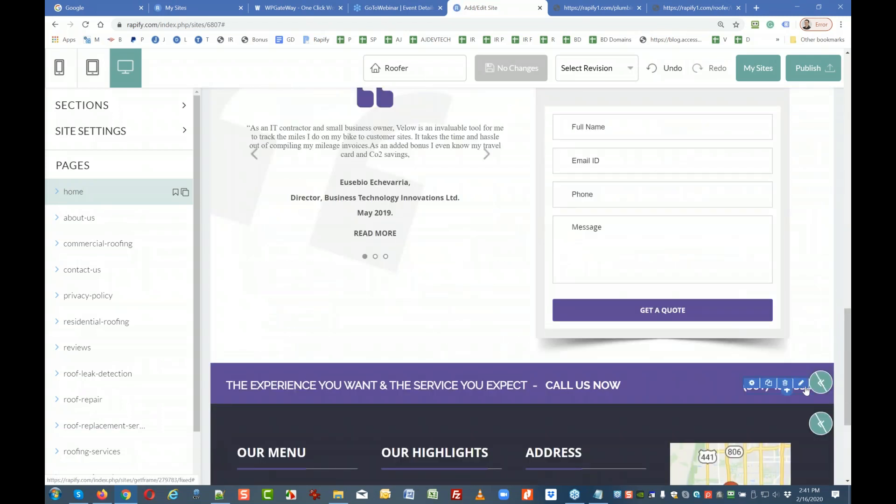
scroll(554, 219, up, 10)
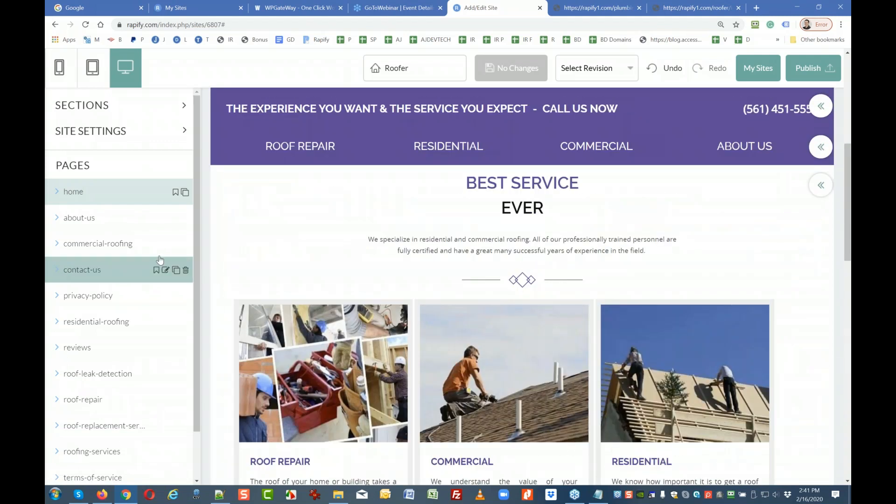
Open the contact-us page and scroll through its Get In Touch form, address block and map.
click(81, 270)
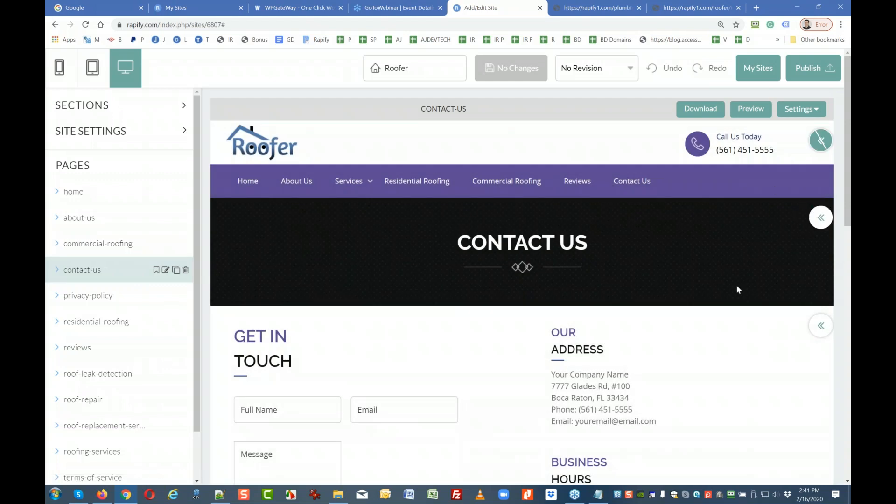
scroll(736, 284, down, 1)
scroll(660, 354, down, 4)
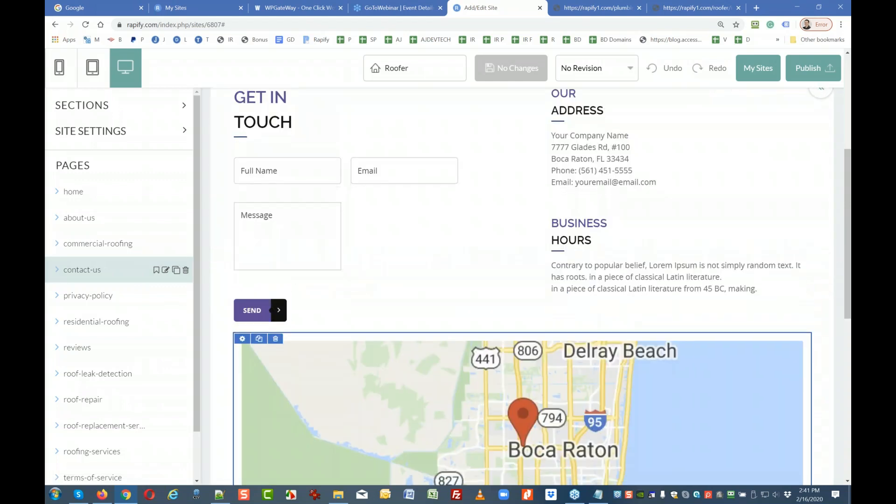
scroll(632, 365, down, 1)
scroll(632, 365, up, 5)
scroll(632, 365, up, 1)
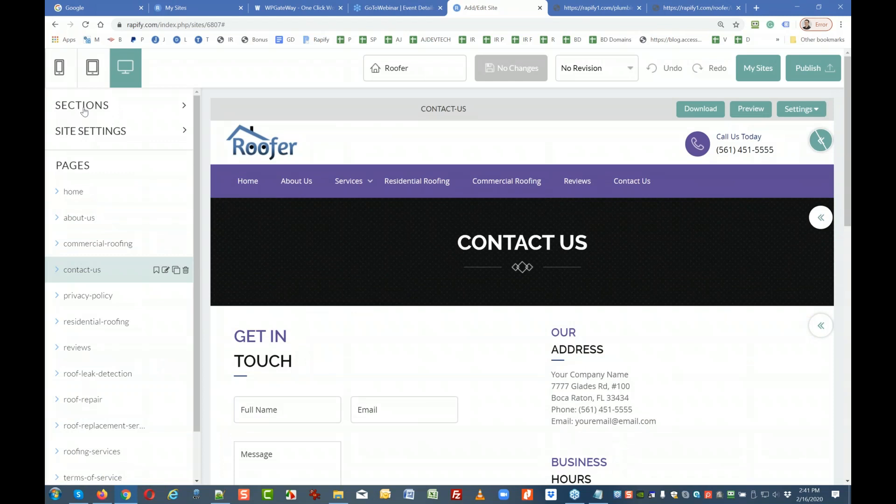
Expand Site Settings, look over the pre-filled Schema business details, and close without changes.
click(73, 131)
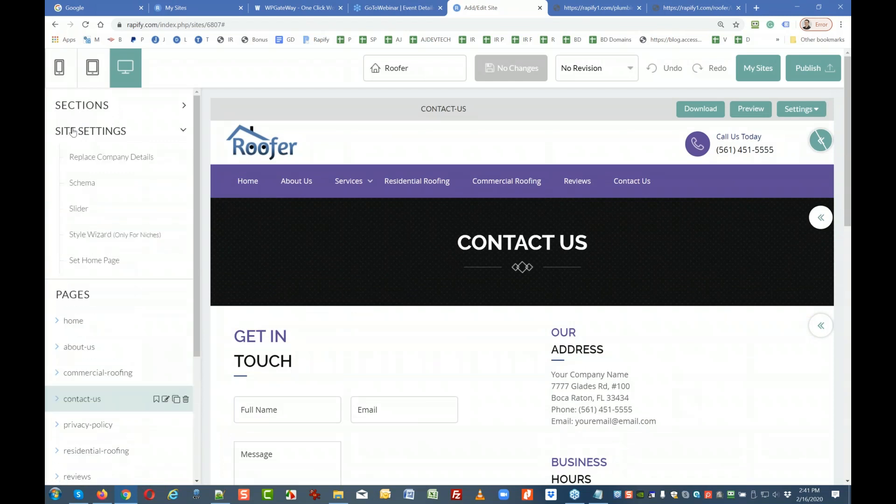
click(72, 185)
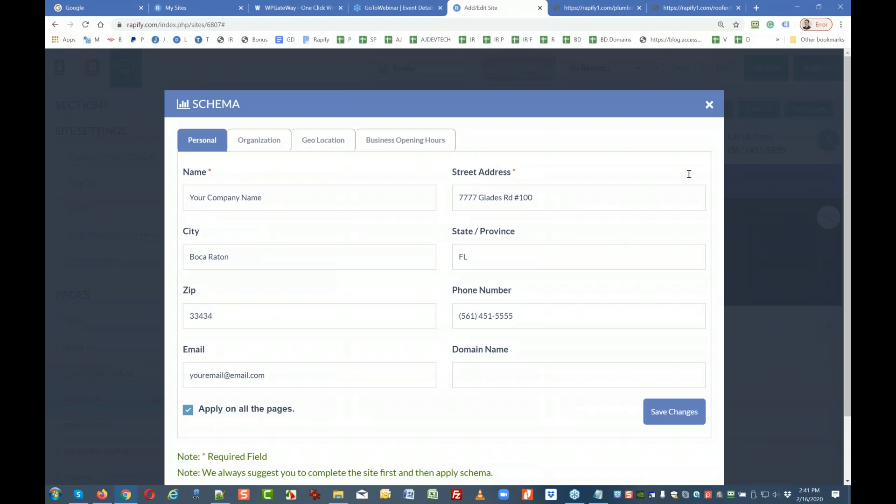
click(712, 111)
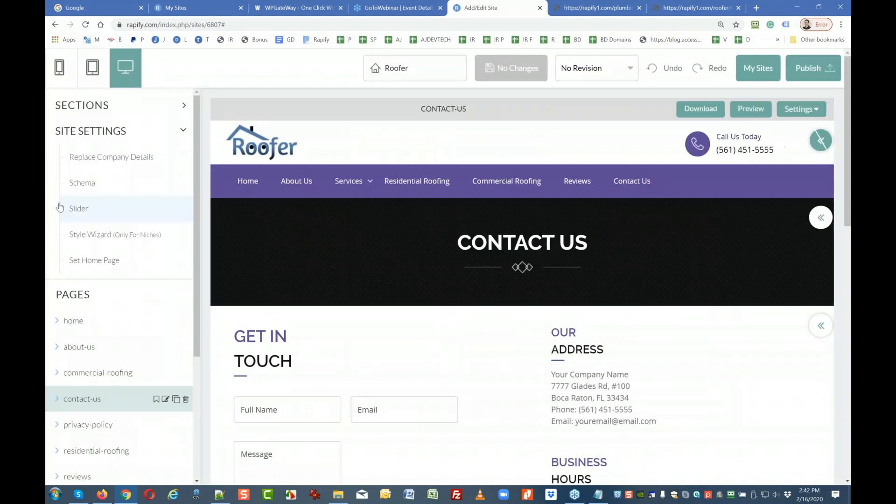
click(75, 155)
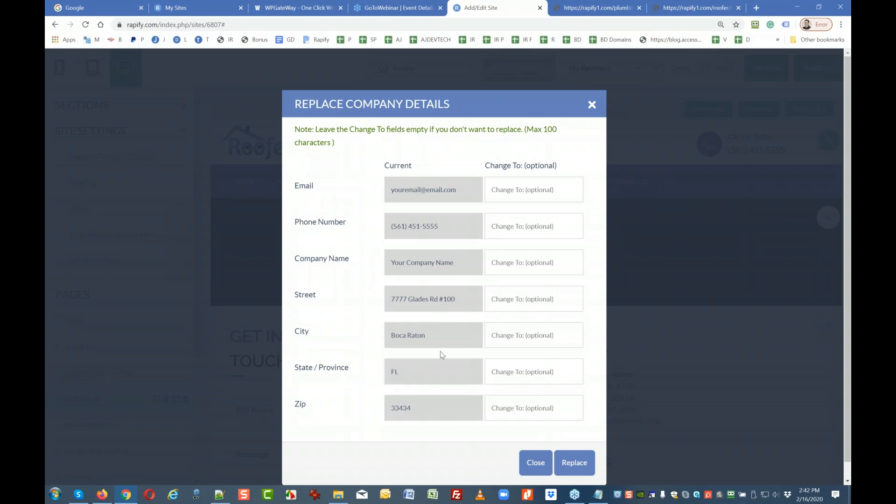
click(591, 104)
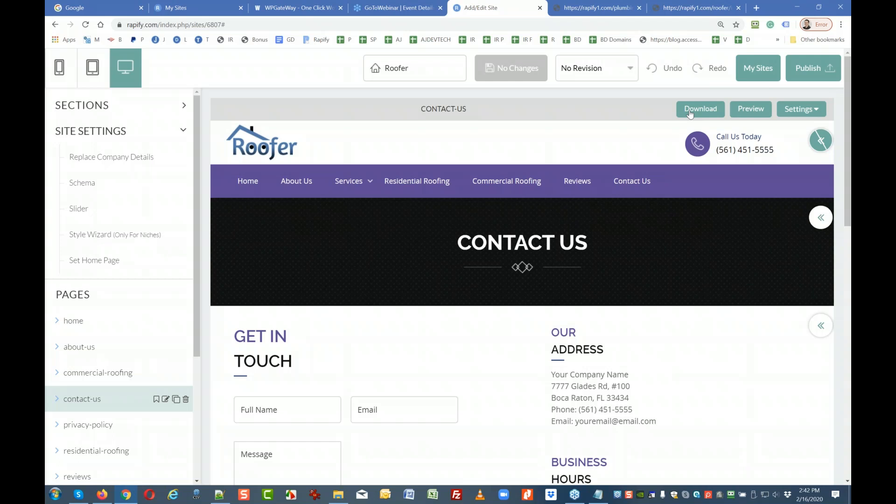
Set publishing to Rapify hosting in the demo directory, save the settings, and proceed to publish.
click(803, 70)
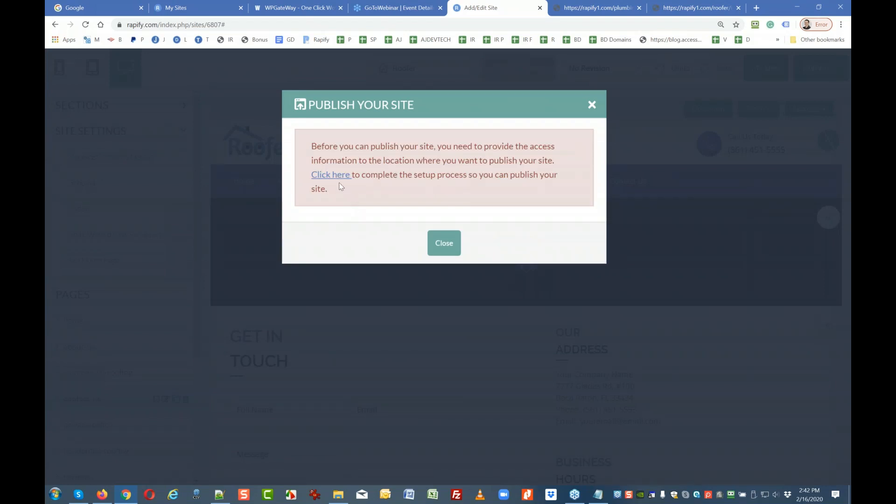
click(329, 176)
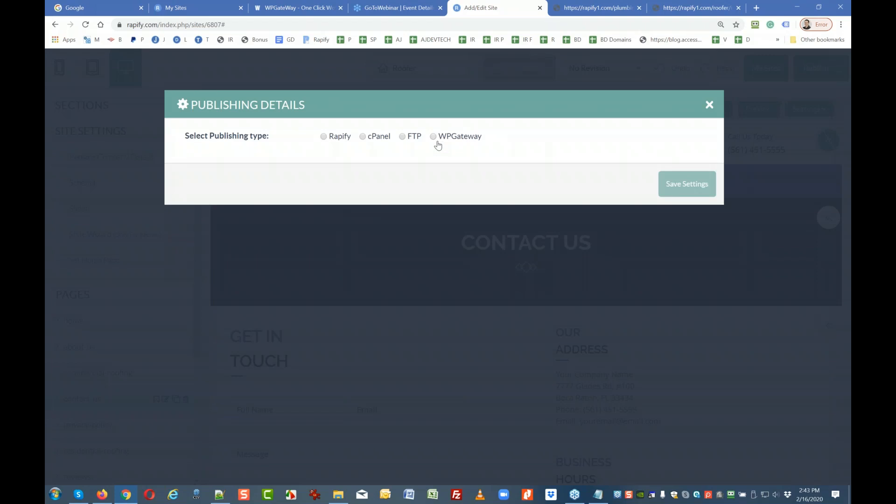
click(324, 137)
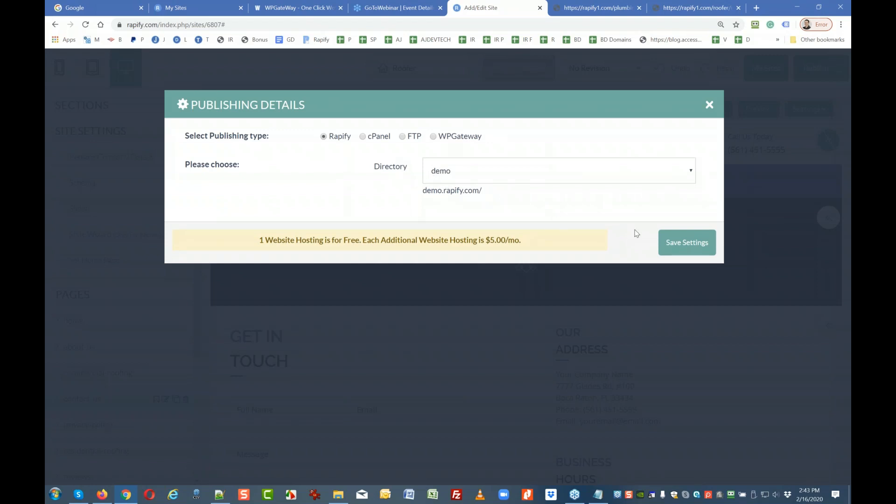
click(686, 243)
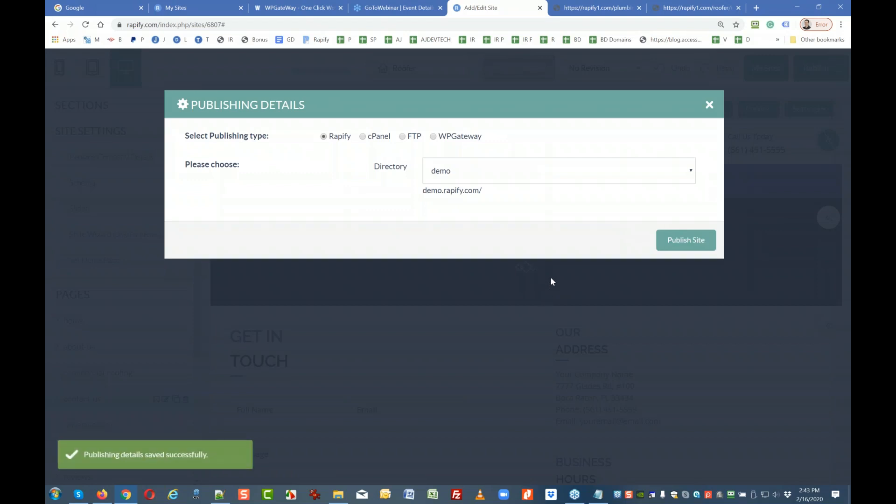
click(694, 243)
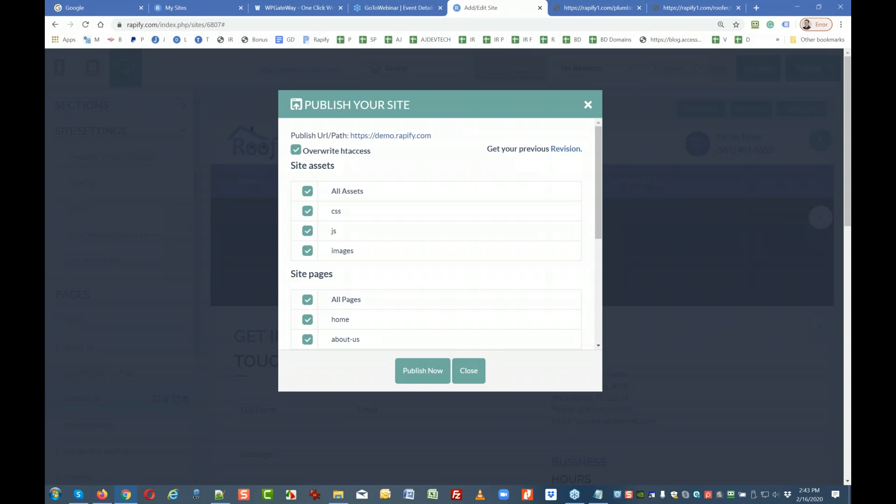
Publish every Roofer page and asset, through terms-of-service, to demo.rapify.com and close the results.
click(423, 369)
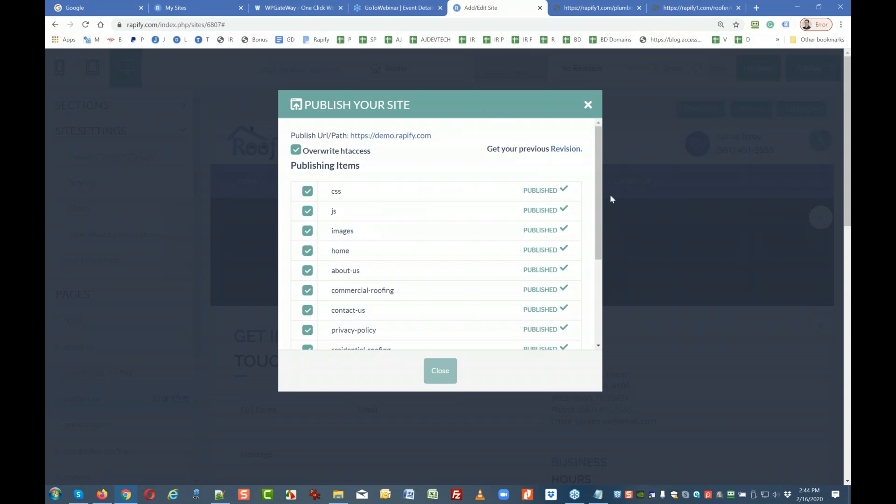
drag(600, 200, 599, 303)
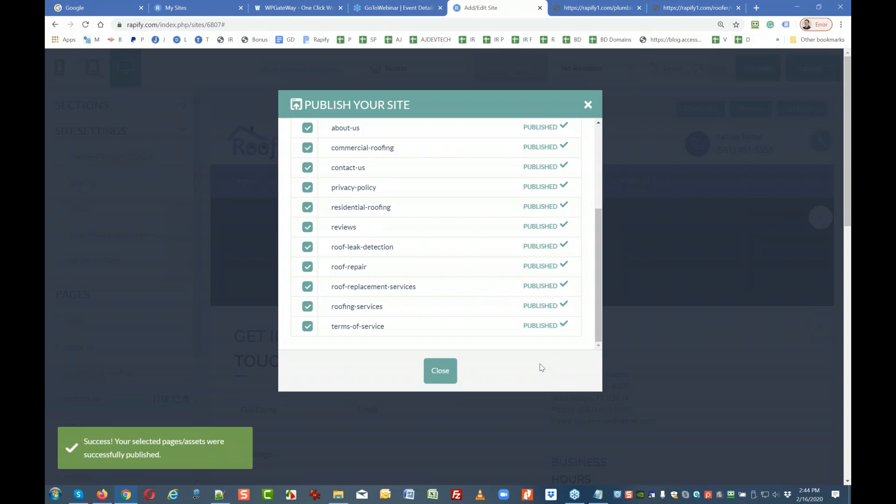
click(440, 370)
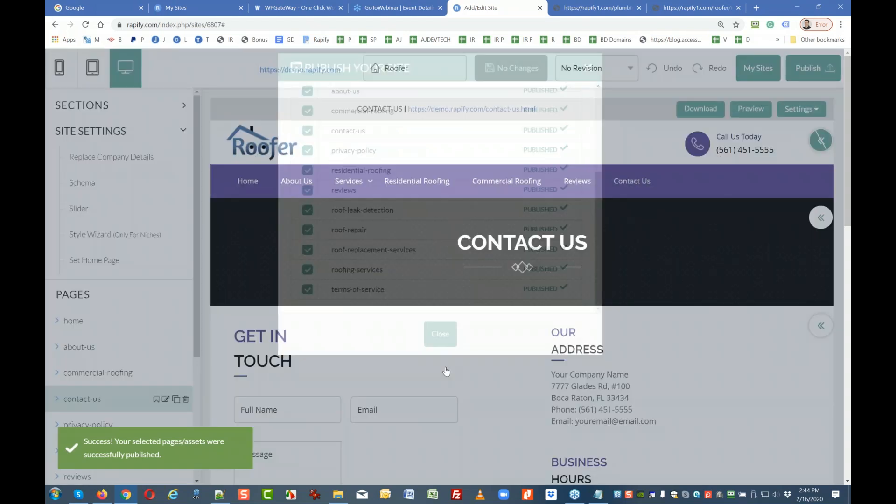
Open the published contact-us.html page, confirm it returns 404 Not Found, then return to the editor.
click(475, 112)
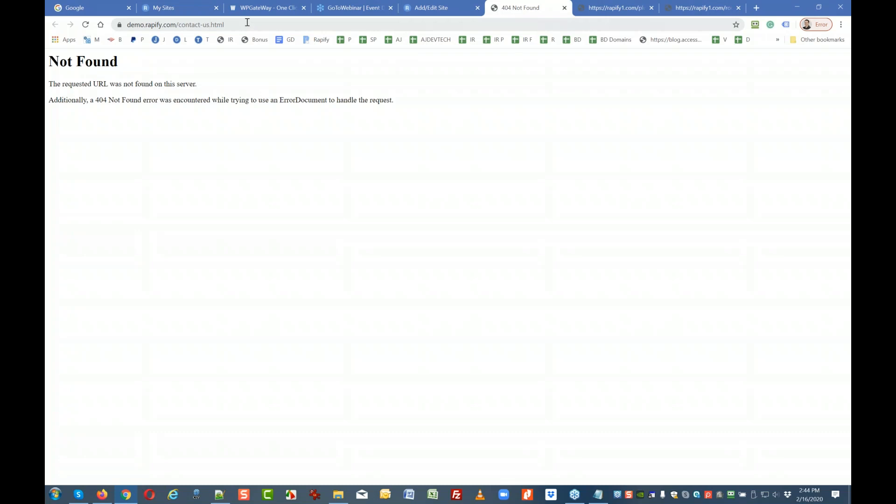
click(219, 23)
key(shift+Left)
key(shift+Left)
key(shift+Left)
key(shift+Left)
key(shift+Left)
key(shift+Left)
key(shift+Left)
key(shift+Left)
key(shift+Left)
key(shift+Left)
key(shift+Left)
key(shift+Left)
key(shift+Left)
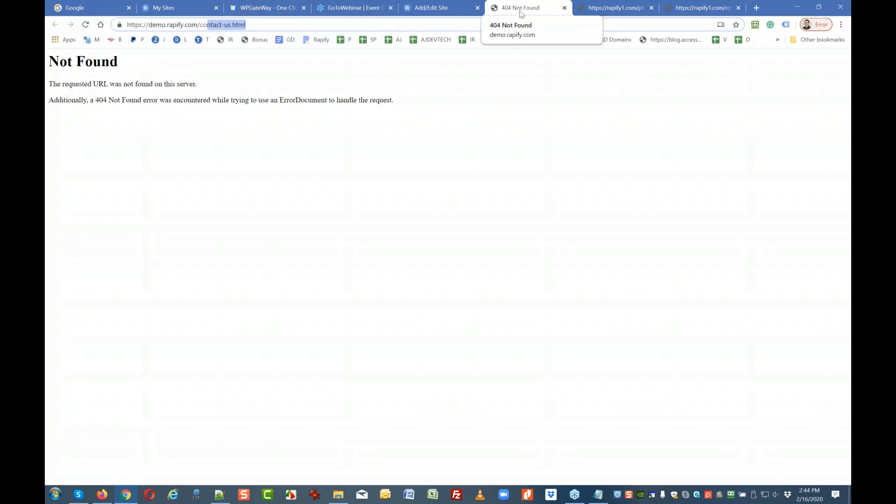
click(455, 8)
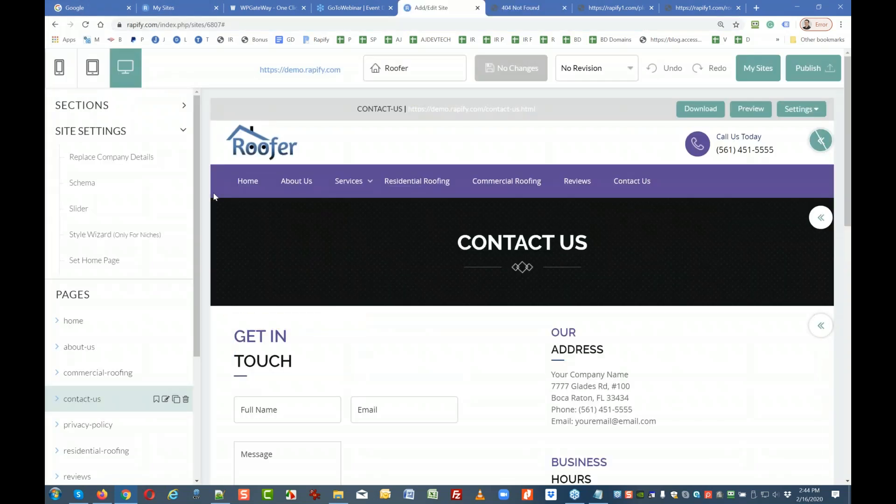
Open the Roofer home page, scroll its preview down and back up, and check the demo address.
click(96, 321)
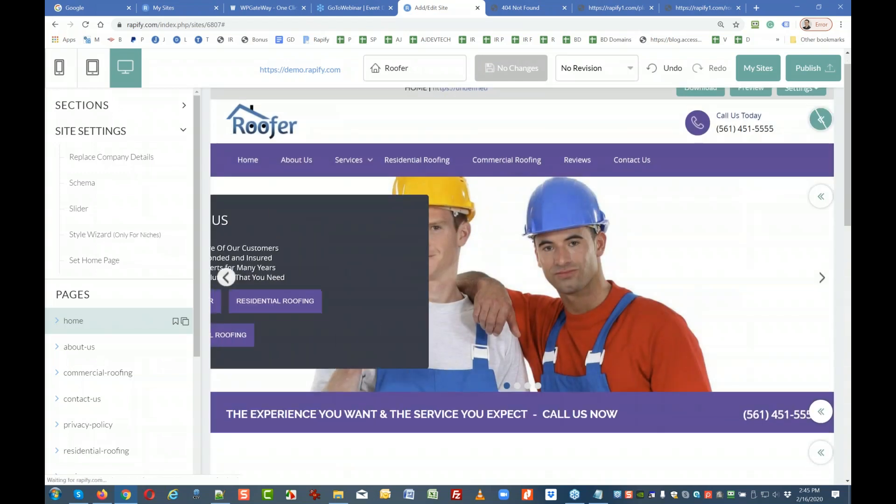
scroll(435, 327, down, 2)
scroll(435, 327, down, 4)
scroll(504, 364, down, 3)
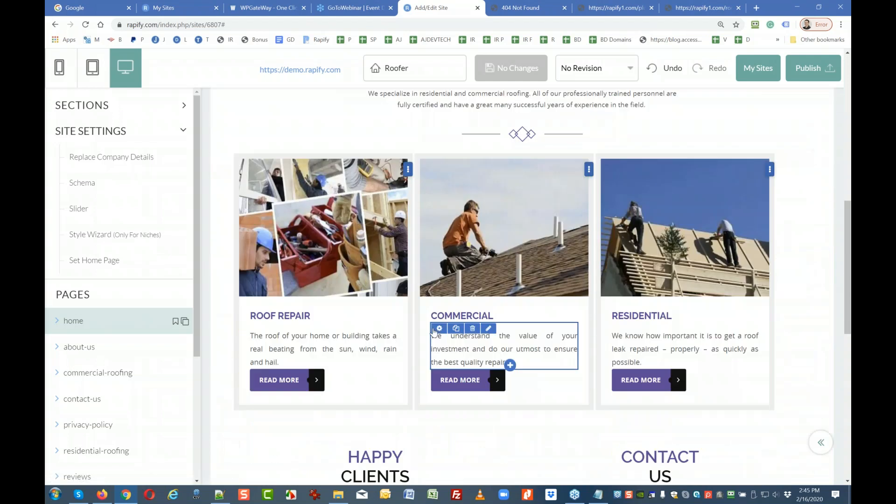
scroll(257, 277, up, 8)
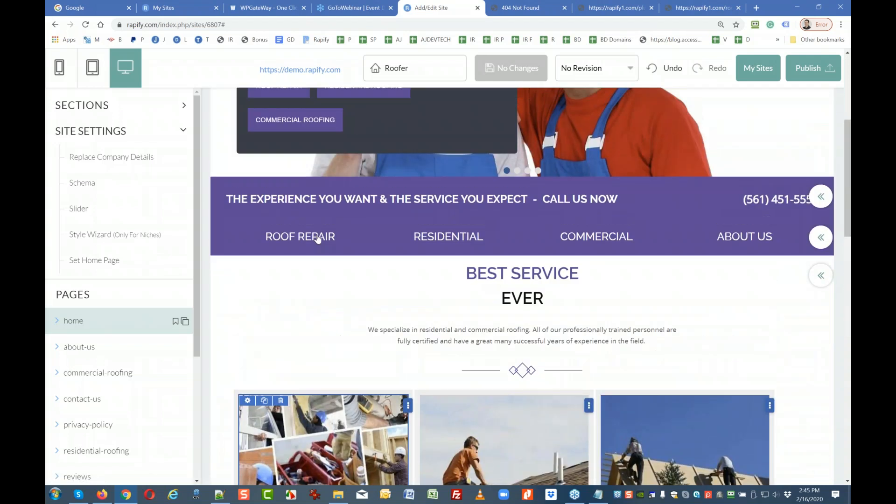
scroll(421, 165, up, 1)
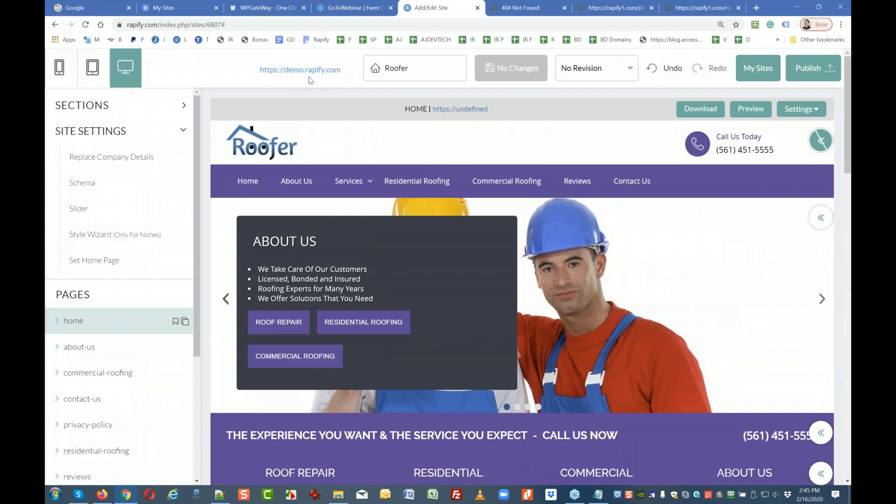
drag(345, 72, 256, 77)
click(249, 77)
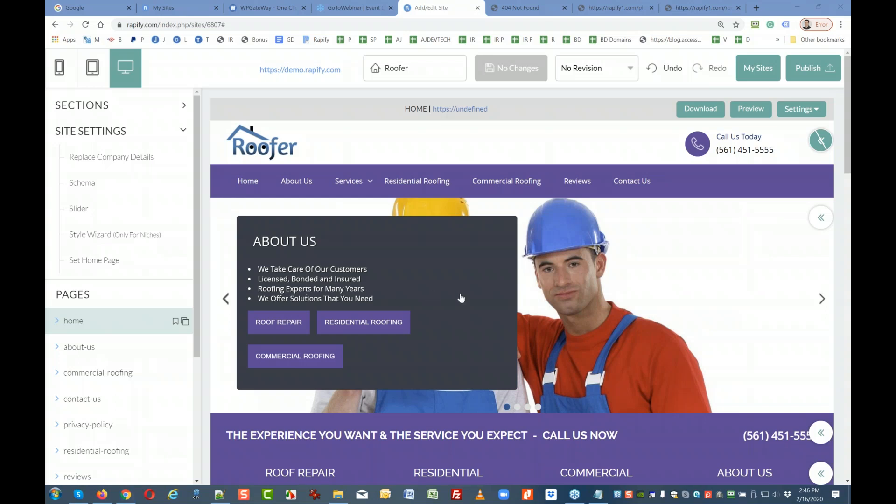
scroll(615, 273, down, 10)
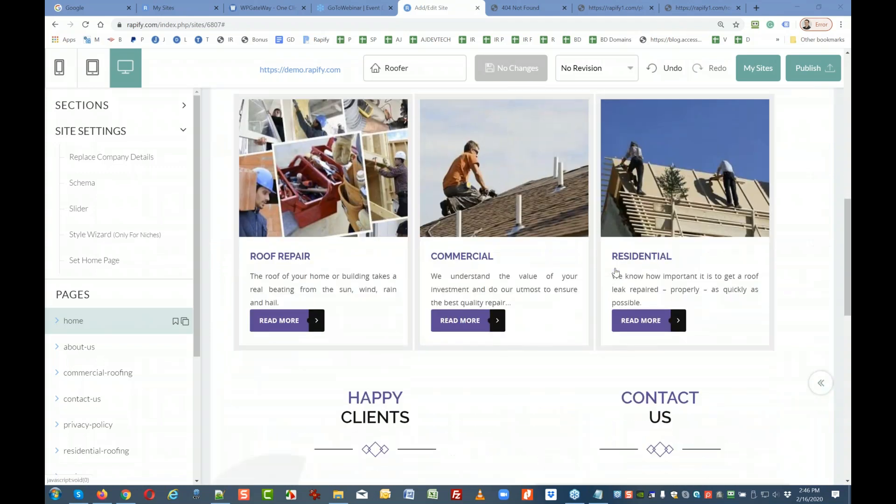
scroll(616, 272, down, 7)
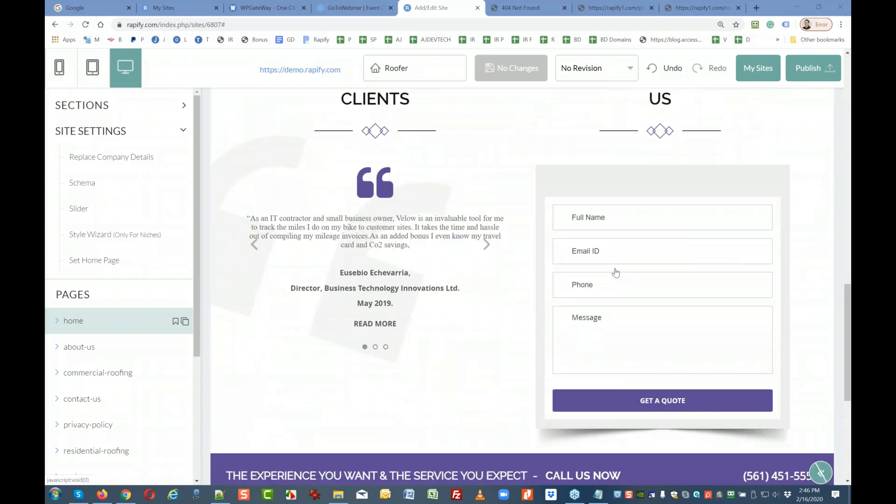
scroll(615, 273, up, 2)
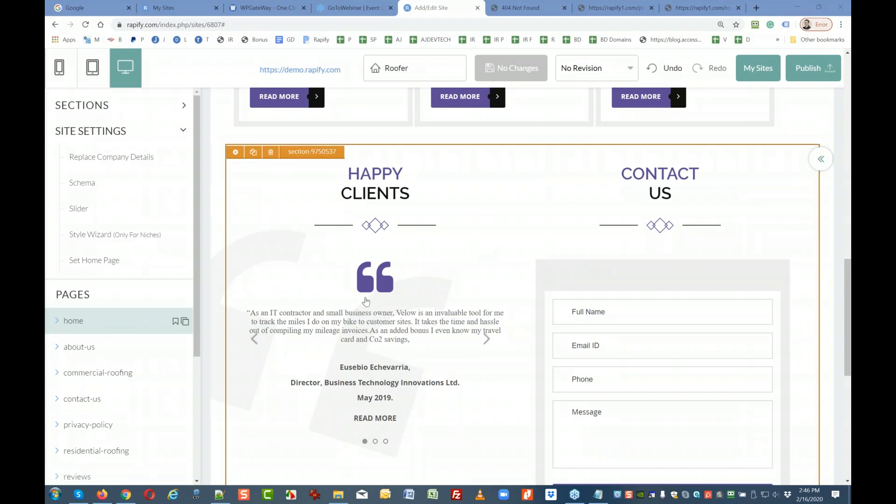
scroll(357, 324, down, 1)
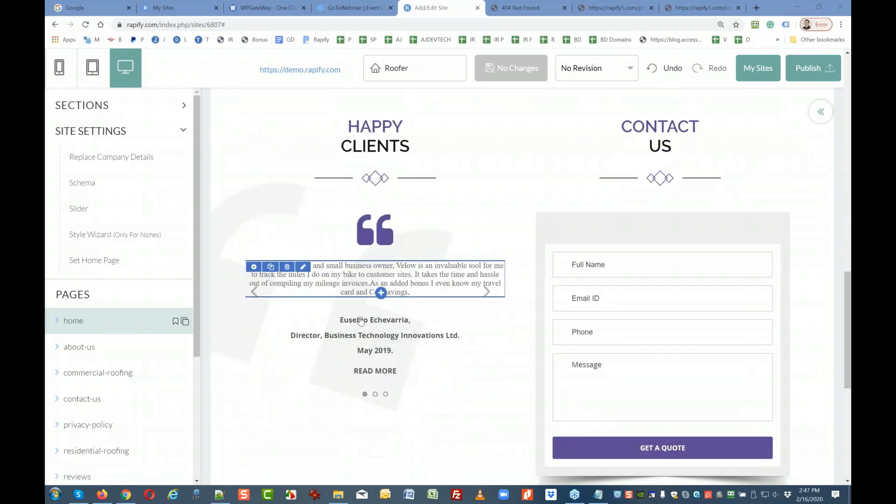
scroll(381, 290, up, 2)
scroll(381, 290, down, 2)
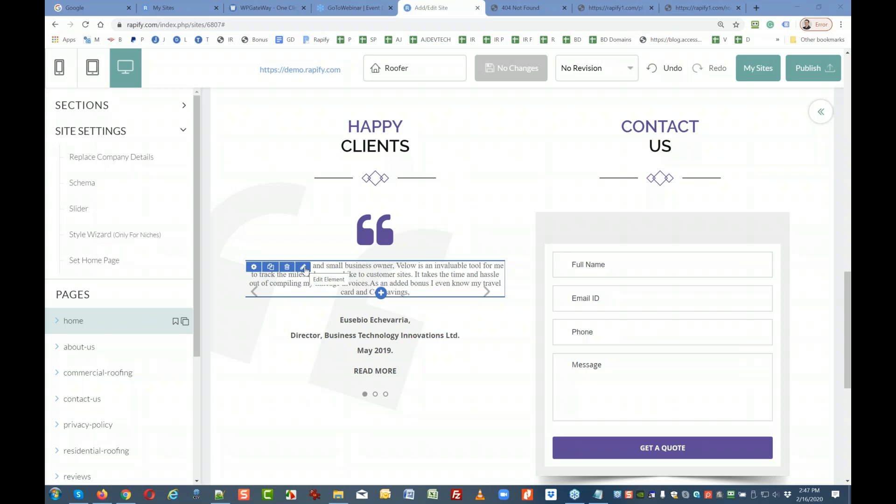
scroll(360, 239, up, 1)
mouse_move(359, 241)
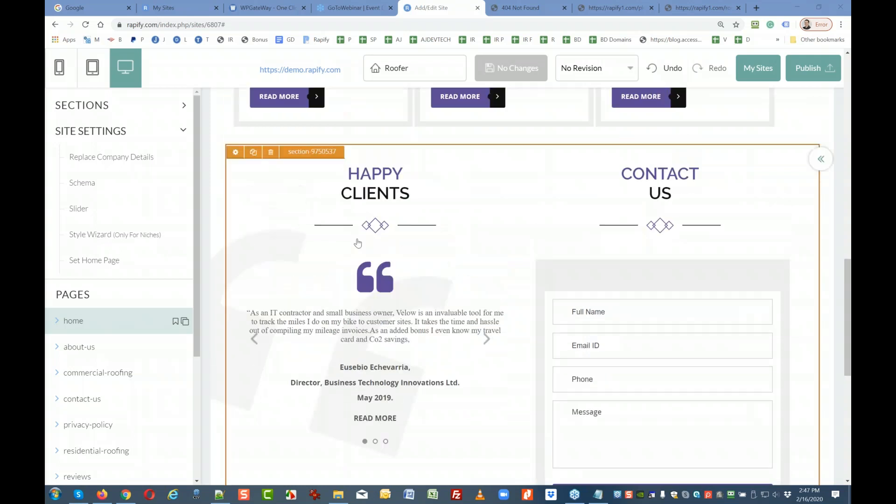
scroll(357, 245, down, 1)
mouse_move(305, 286)
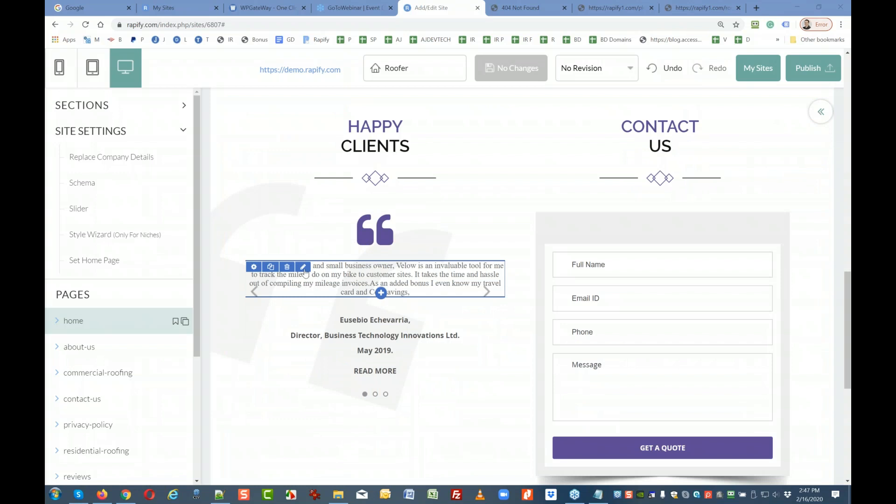
click(303, 267)
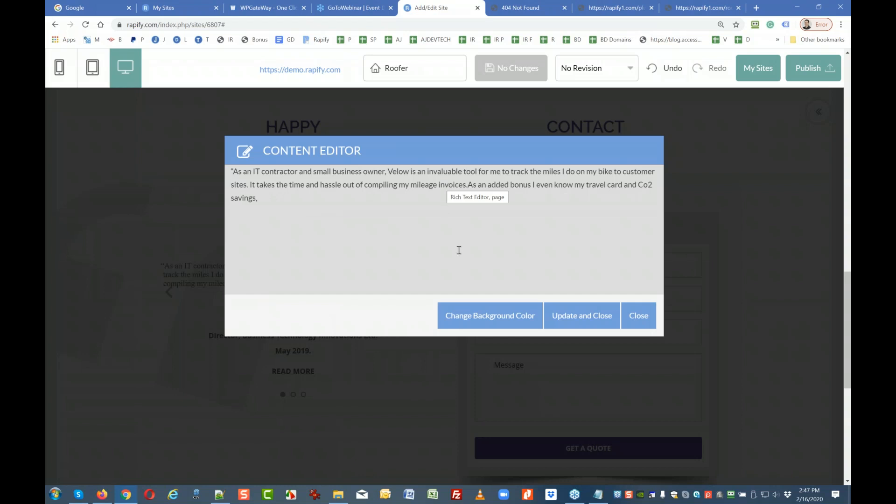
click(638, 316)
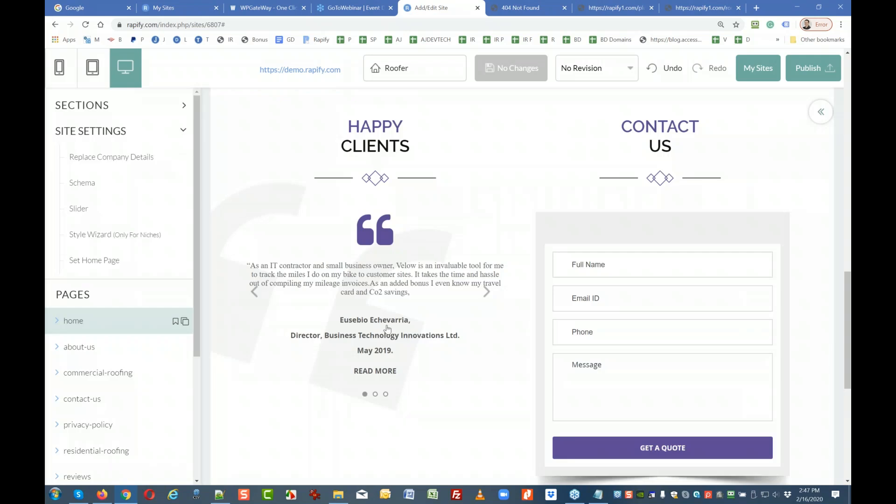
scroll(633, 317, up, 3)
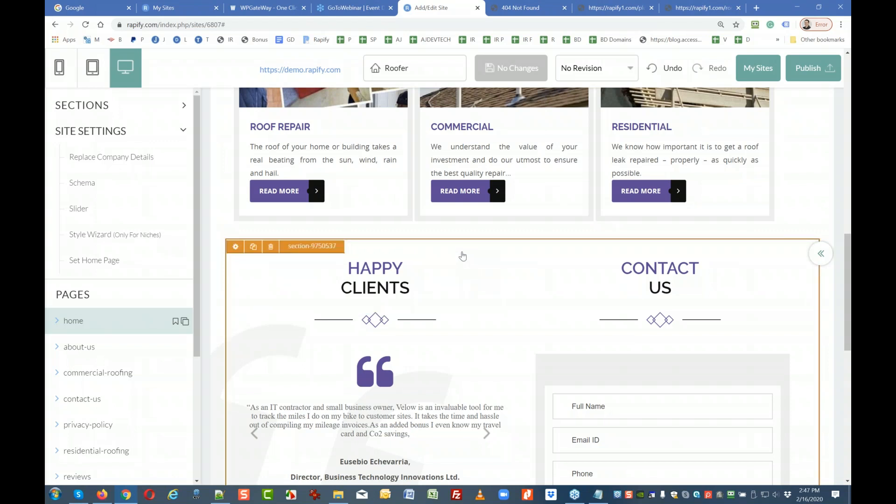
click(235, 251)
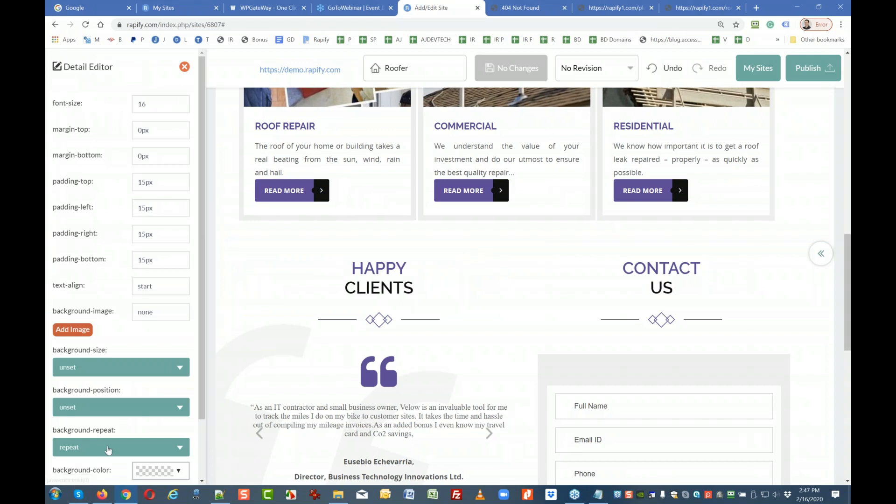
click(185, 67)
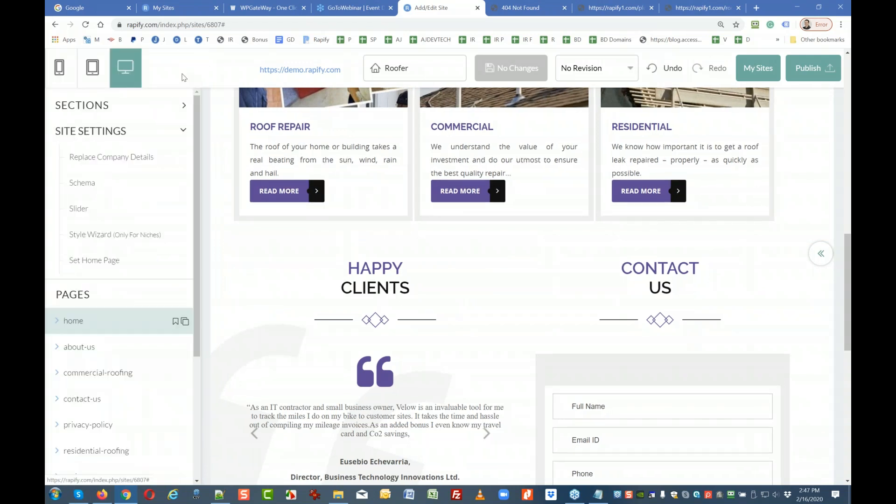
mouse_move(256, 287)
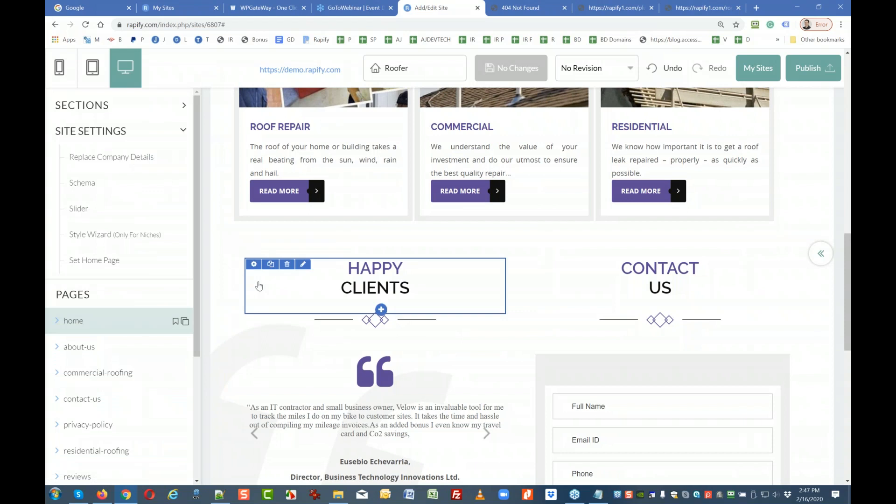
Delete the final S so the heading reads HAPPY CLIENT, and apply the update.
click(304, 265)
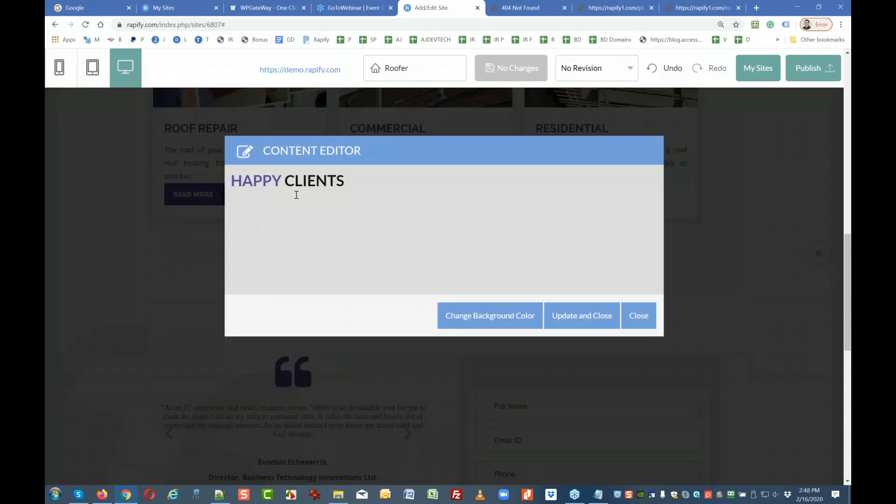
click(335, 181)
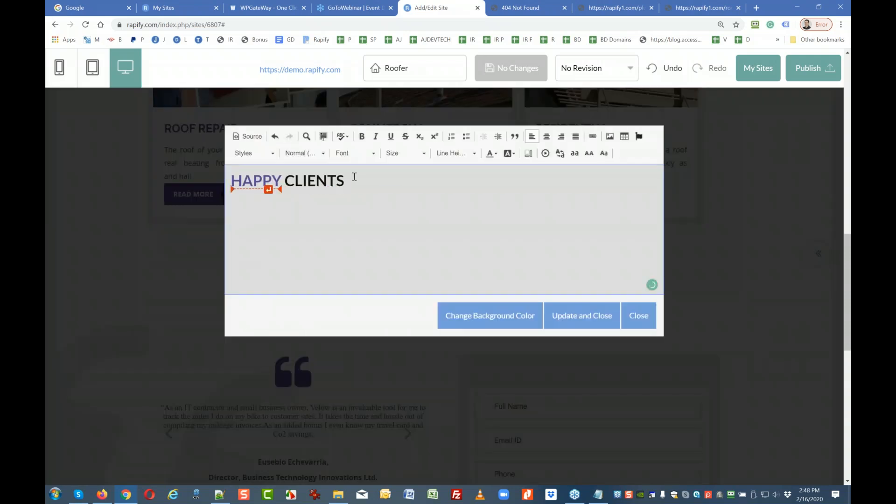
key(Delete)
click(562, 313)
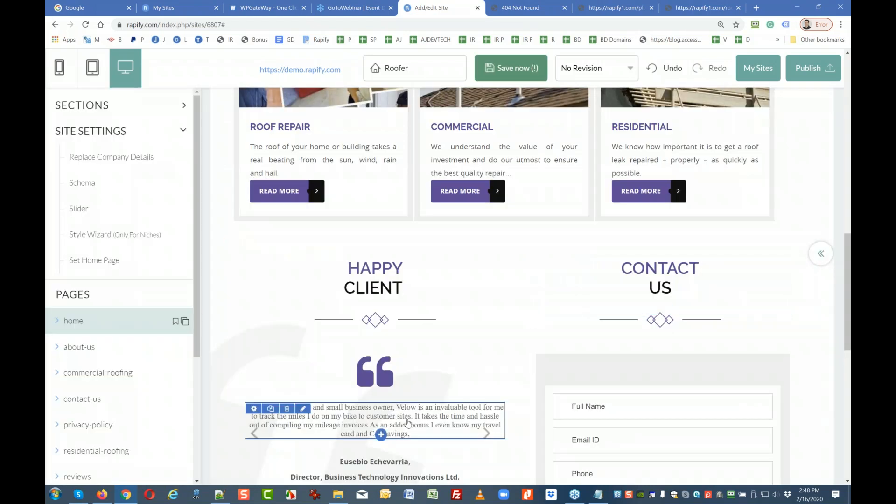
scroll(406, 386, down, 2)
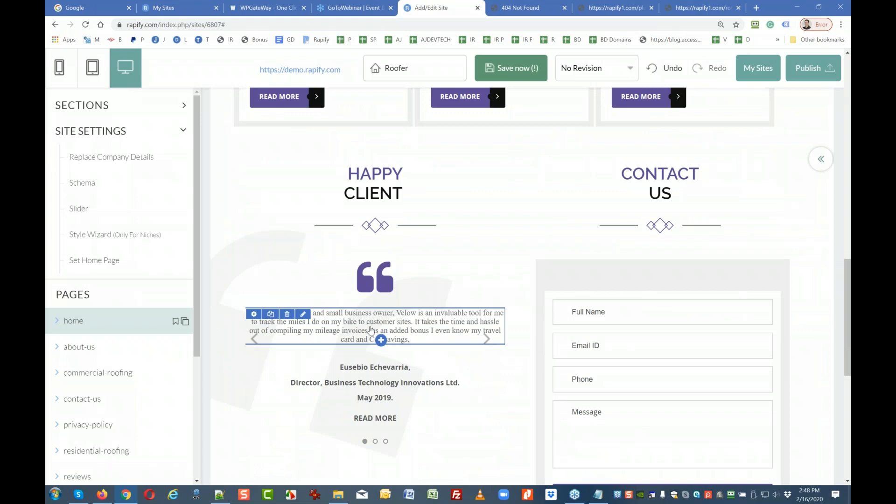
scroll(359, 303, down, 2)
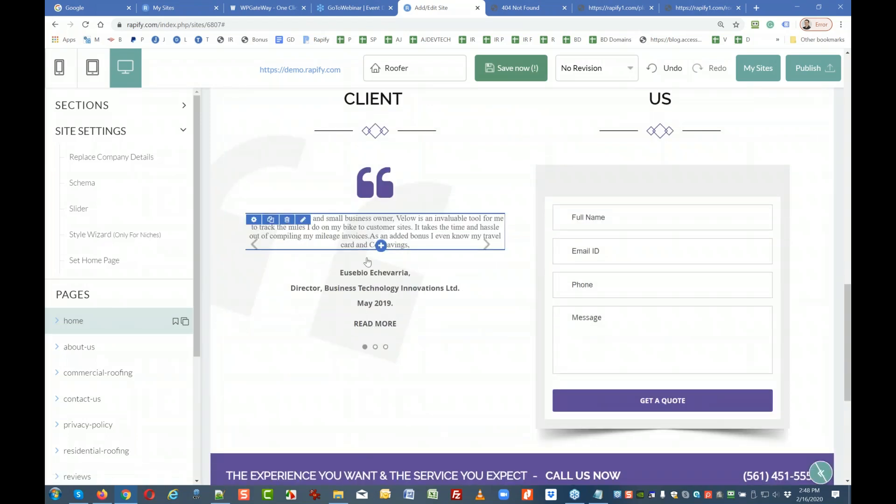
click(366, 296)
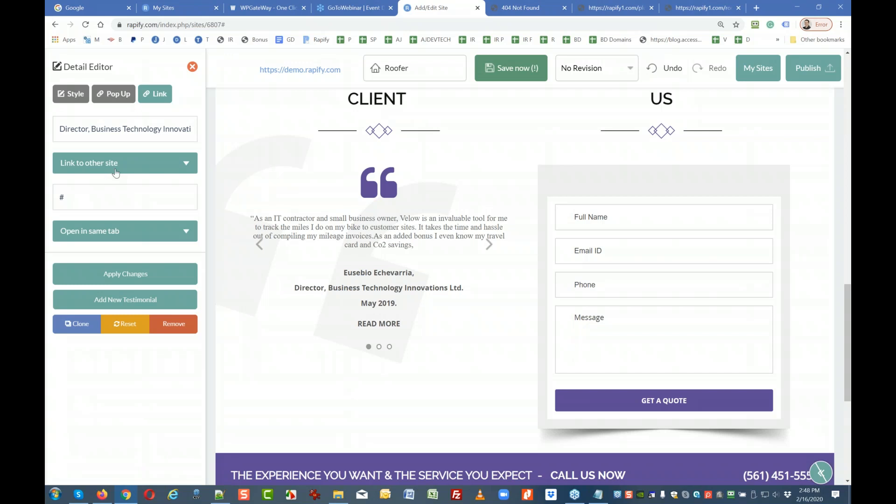
scroll(425, 287, up, 2)
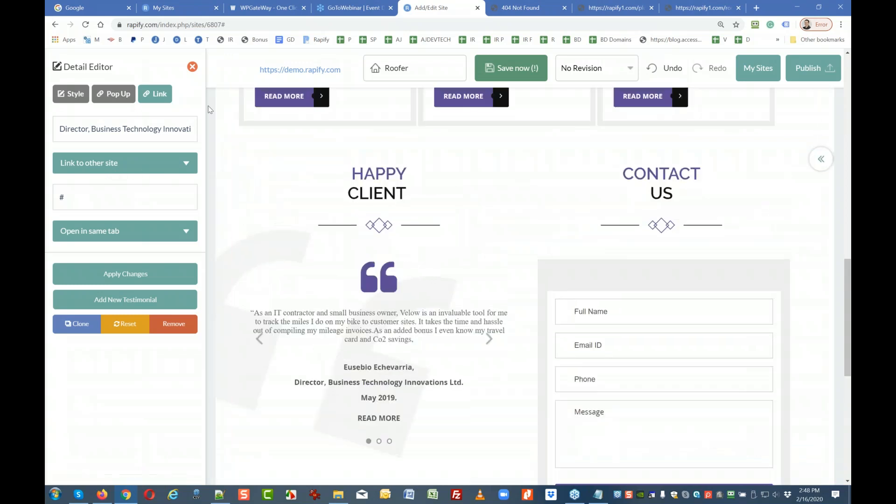
click(193, 68)
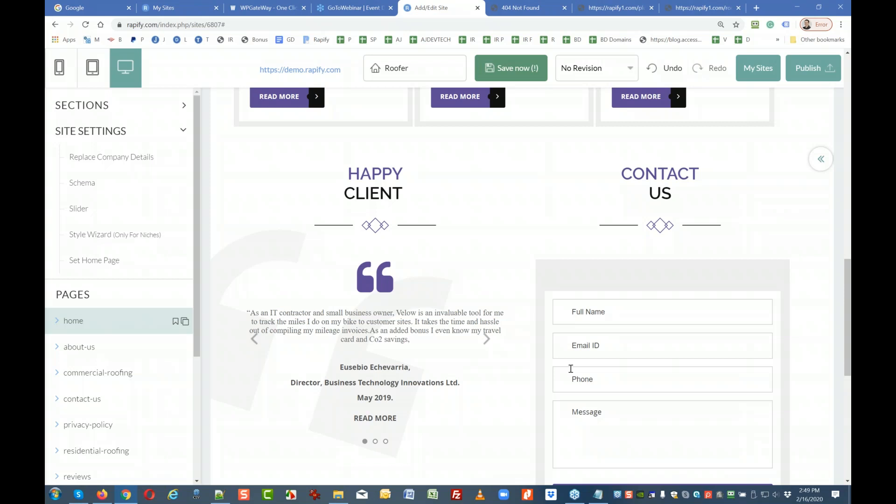
scroll(571, 369, up, 5)
scroll(311, 238, up, 4)
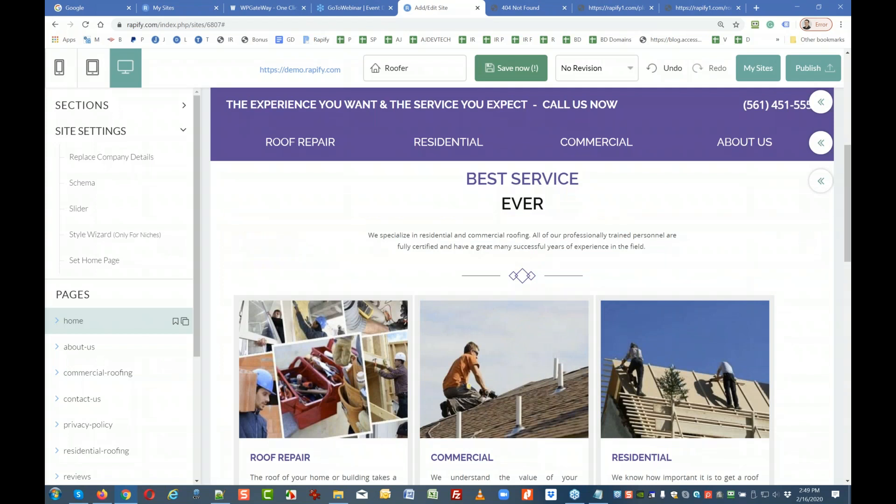
Below the schema notes, add a row of = signs and 'WordPress is already "online" and live'.
drag(850, 99, 427, 72)
scroll(495, 327, down, 14)
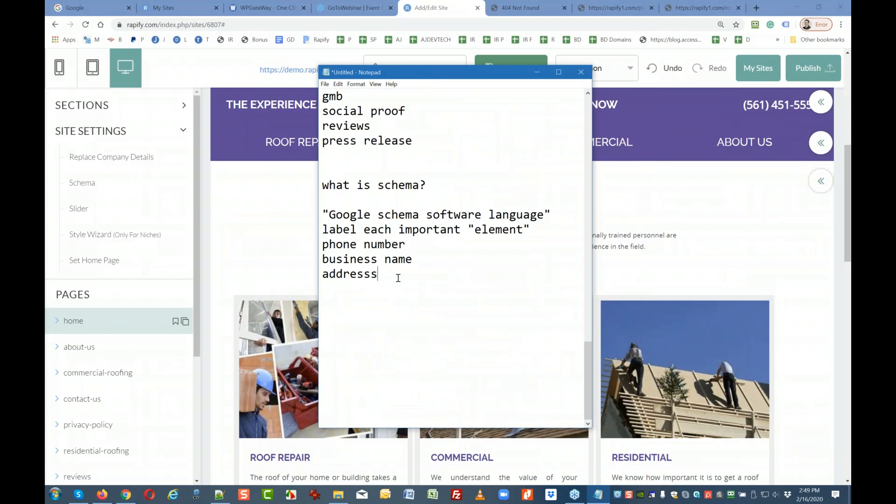
key(Return)
text(====================)
key(Return)
key(Return)
text(Wo9rds)
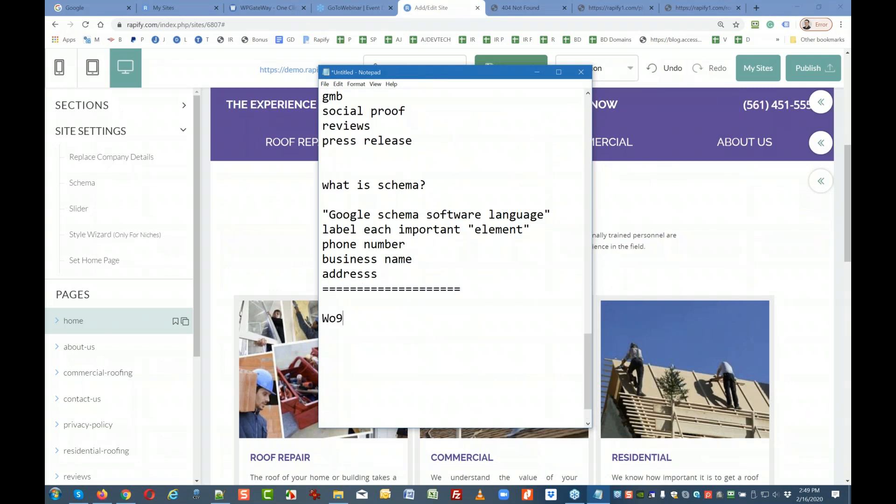
key(BackSpace)
key(BackSpace)
key(BackSpace)
key(BackSpace)
text(rds)
key(BackSpace)
text(press)
key(BackSpace)
key(BackSpace)
key(BackSpace)
key(BackSpace)
key(BackSpace)
text(Press is alreay)
key(BackSpace)
text(dy :)
key(BackSpace)
text("online" and live)
Note that Rapify websites live in the "builder" and publish to a demo domain or WPGateway account.
key(Return)
key(Return)
text(Rapify the website are in the)
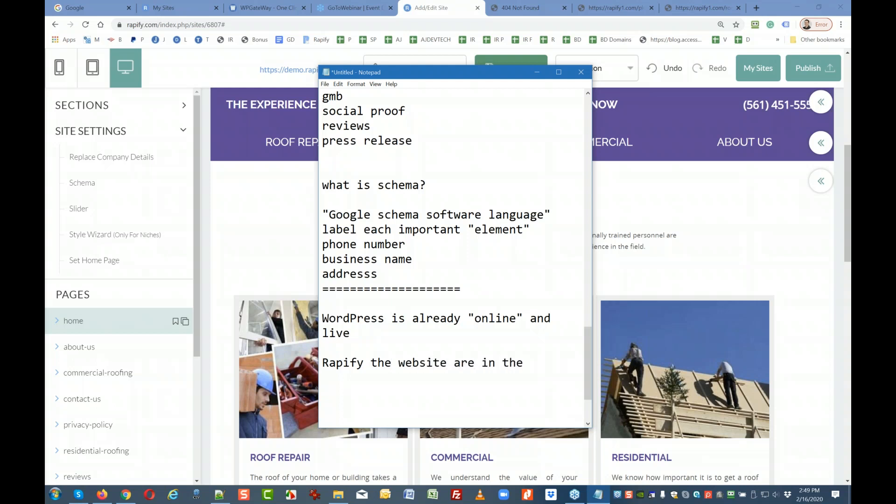
text( "buidler")
key(Return)
key(Return)
text("plu)
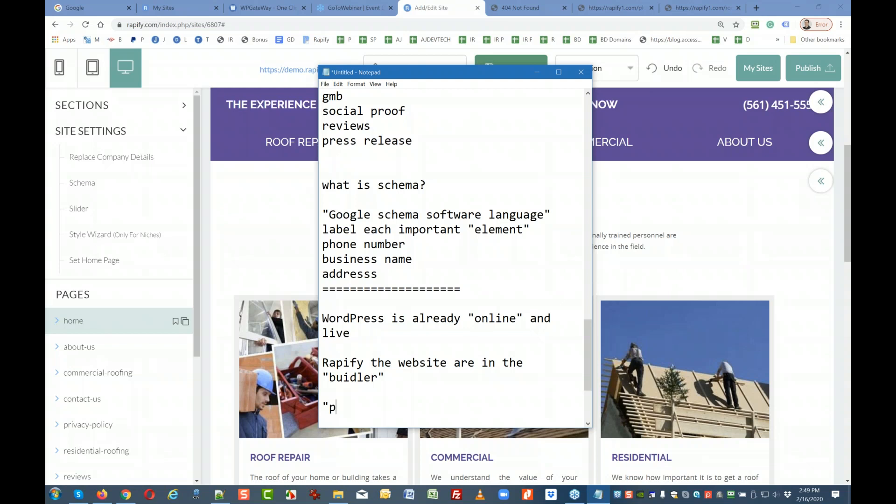
key(BackSpace)
key(BackSpace)
key(BackSpace)
text(Publihs)
key(BackSpace)
key(BackSpace)
text(sh" on a demo dm)
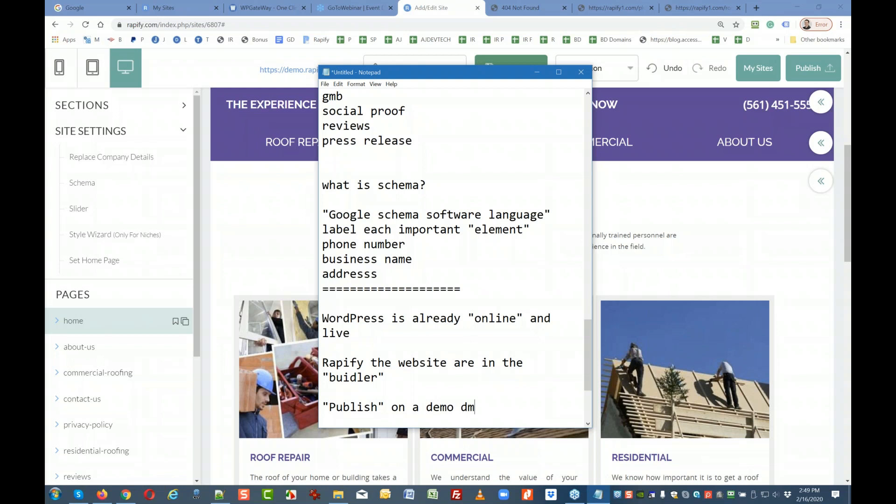
key(BackSpace)
text(omain)
key(Return)
key(Return)
text(or if you have)
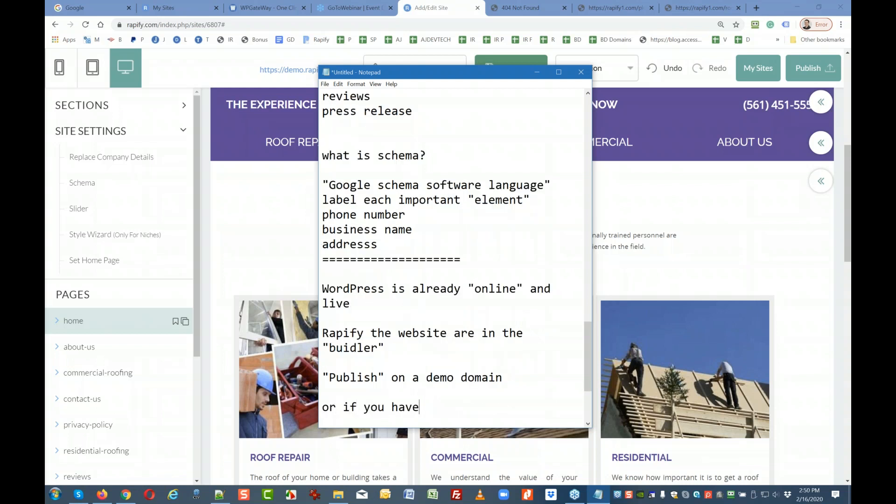
text( ;ioke)
key(BackSpace)
key(BackSpace)
key(BackSpace)
key(BackSpace)
key(BackSpace)
text(like a WPGateway)
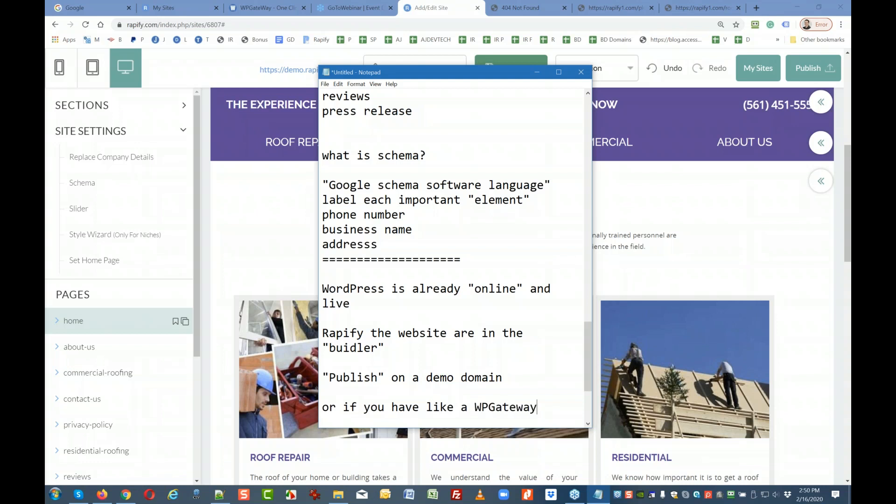
text( acount)
Add the lines 'you grab YOUR demo domain' and 'you publish to your own demo domain'.
key(Return)
key(Return)
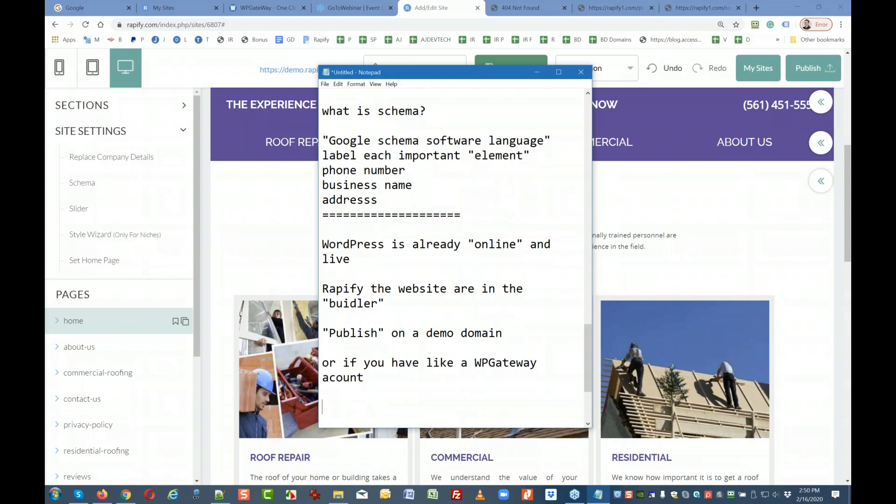
text(you grab YOUR demo domain)
key(Return)
text(you)
key(BackSpace)
key(BackSpace)
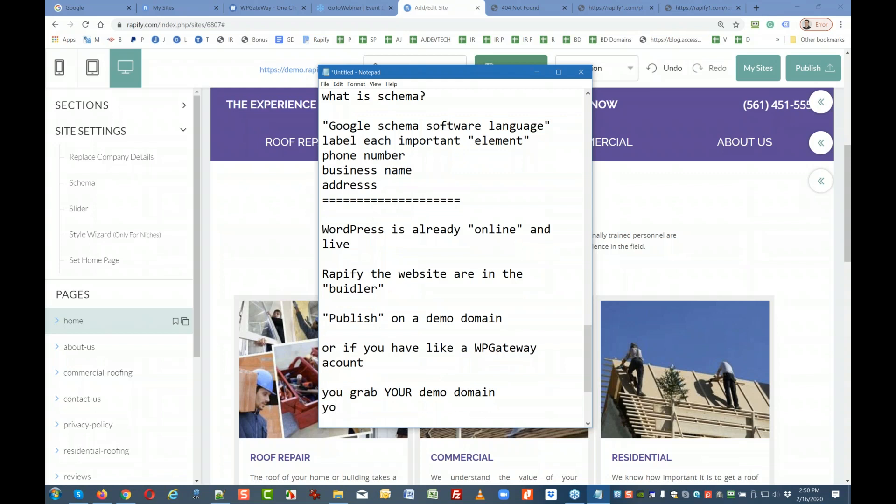
text(u pr)
key(BackSpace)
text(ublish to your own)
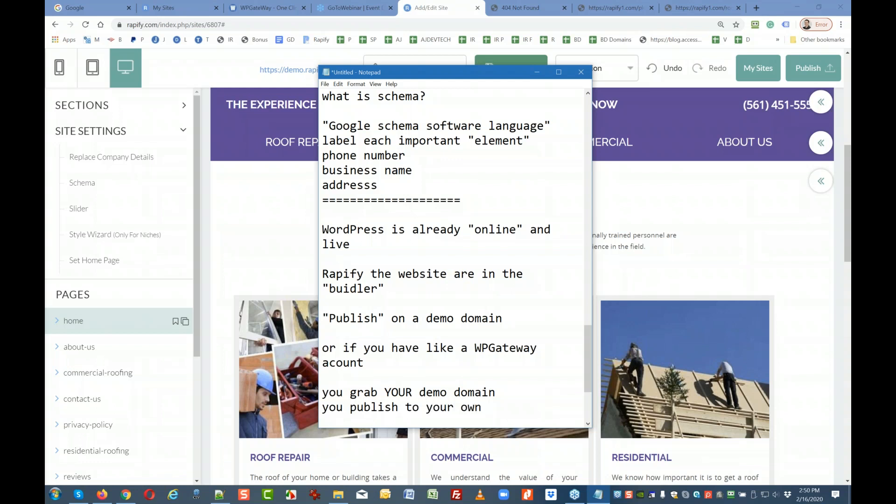
text( demo domain)
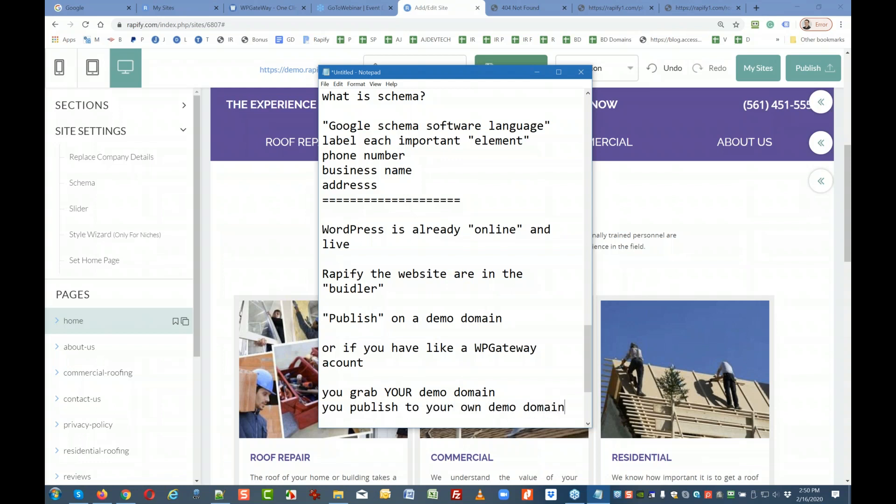
Finish the publishing notes with the line 'and show result'.
key(Return)
text(and show)
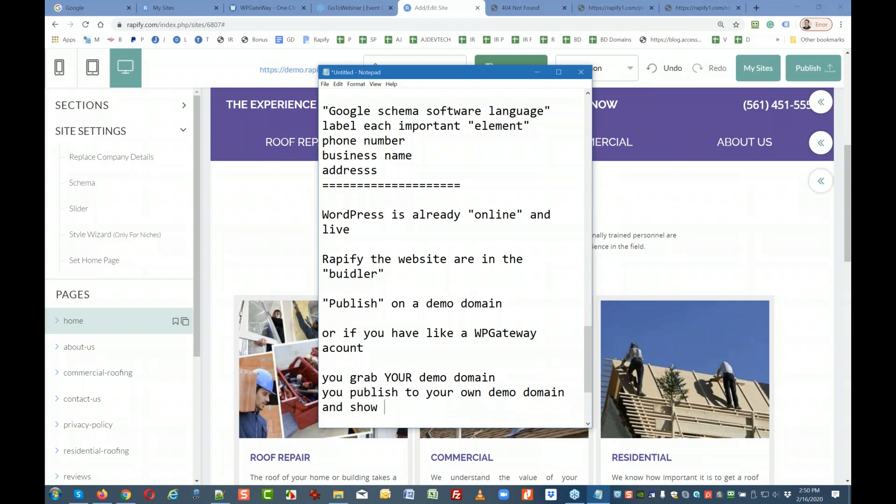
text(resu;)
key(BackSpace)
text(lt)
key(Return)
key(Return)
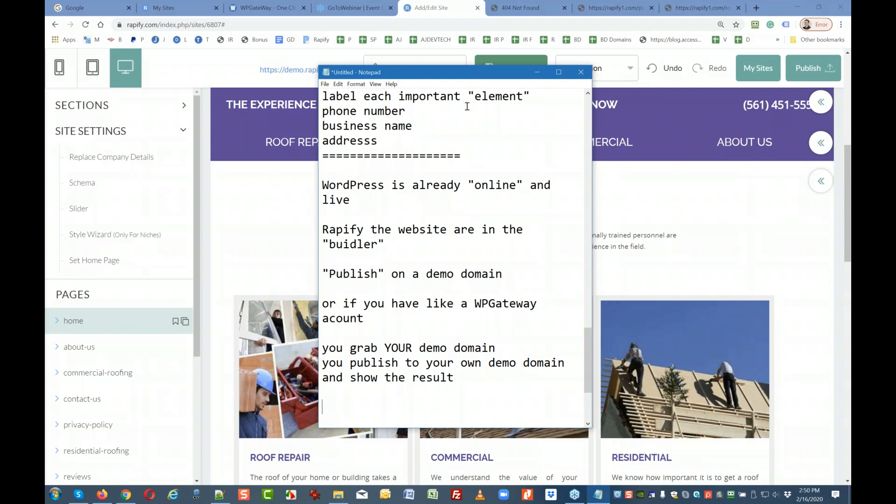
drag(475, 73, 477, 70)
scroll(466, 264, down, 2)
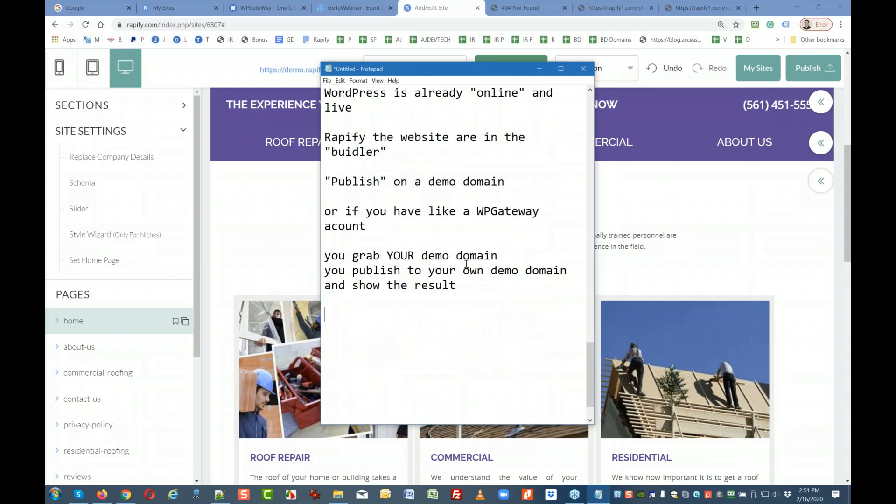
Add a row of = signs, then the heading 'Website Editing' and a 'Pages:' line.
click(462, 284)
key(Return)
key(Return)
key(Return)
text(============================== B)
key(BackSpace)
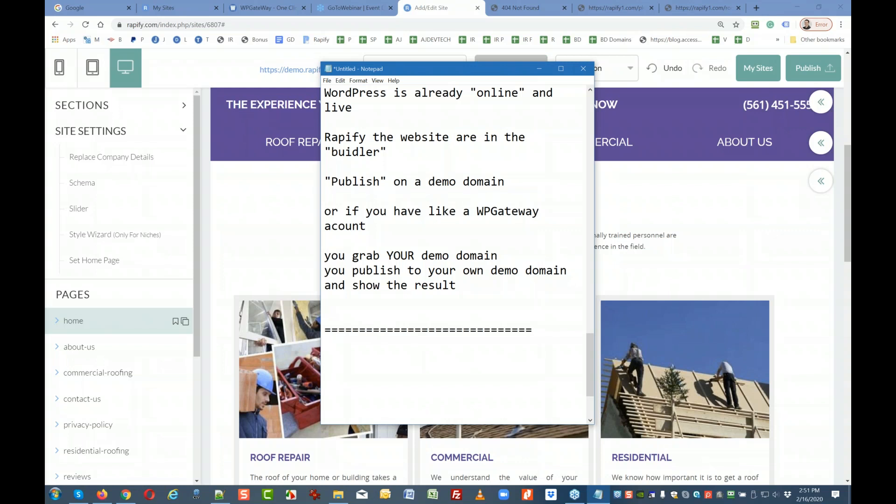
key(Return)
text(Website Editing)
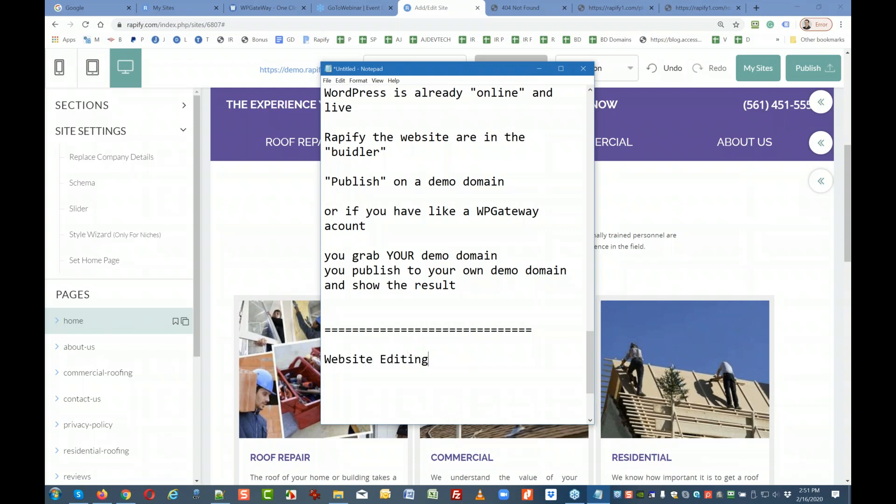
key(Return)
key(Return)
text(Pages:)
key(Return)
List the items 1: Blocks, 2: Sections, 3: Modules under Pages:.
text(Block)
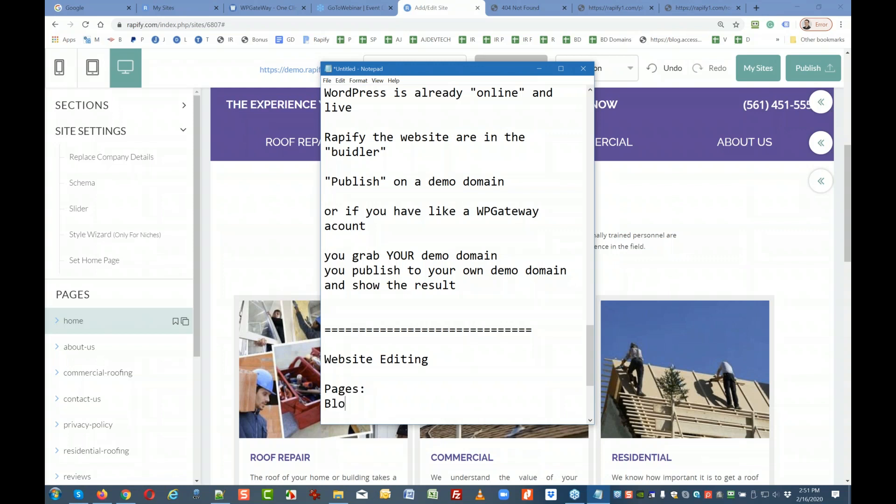
key(BackSpace)
key(BackSpace)
key(BackSpace)
key(BackSpace)
key(BackSpace)
text(Blo)
key(BackSpace)
key(BackSpace)
text(l)
key(BackSpace)
key(BackSpace)
text(1: Blocks)
key(Return)
text(2: Sections)
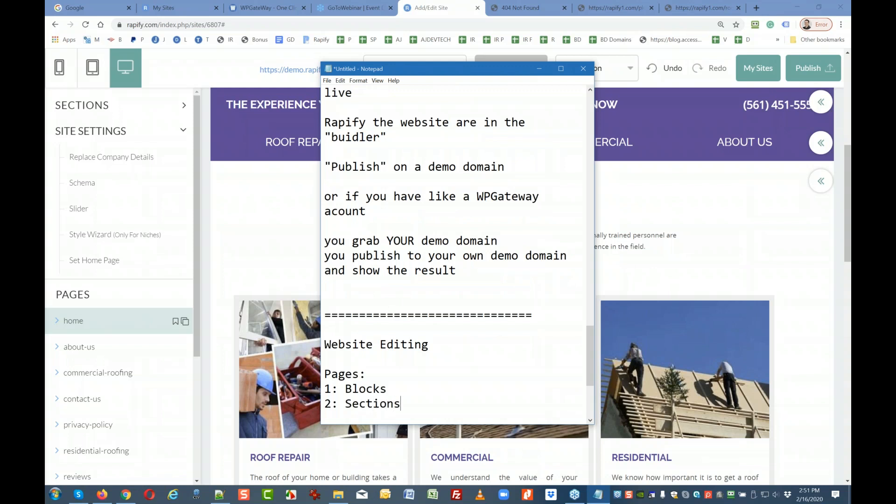
key(Return)
text(3: Modules)
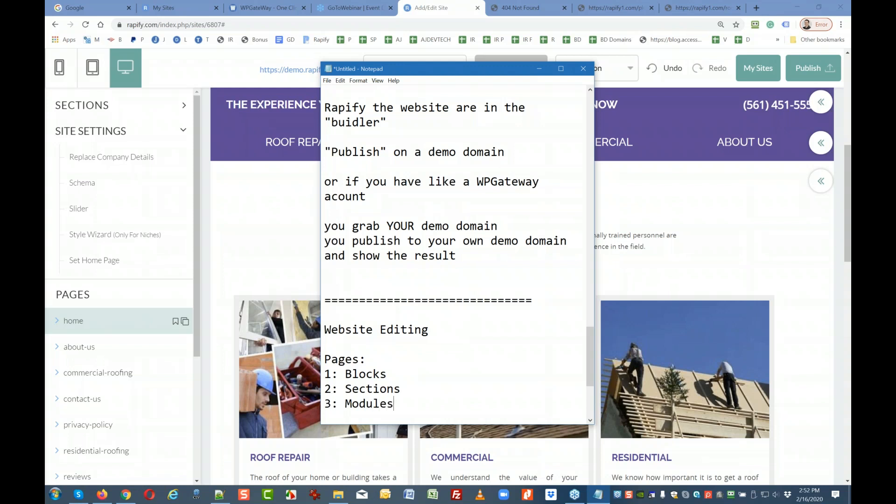
key(Return)
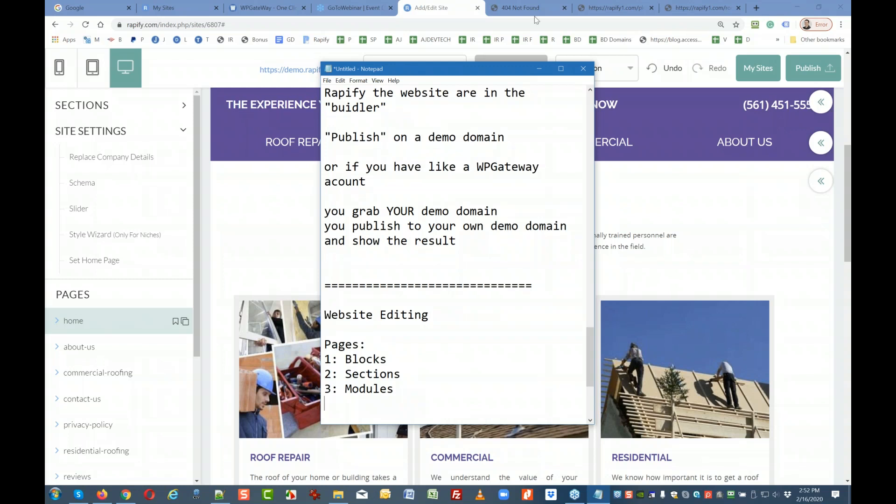
Move Notepad aside and scroll the Roofer home page down from the hero section.
drag(480, 71, 851, 84)
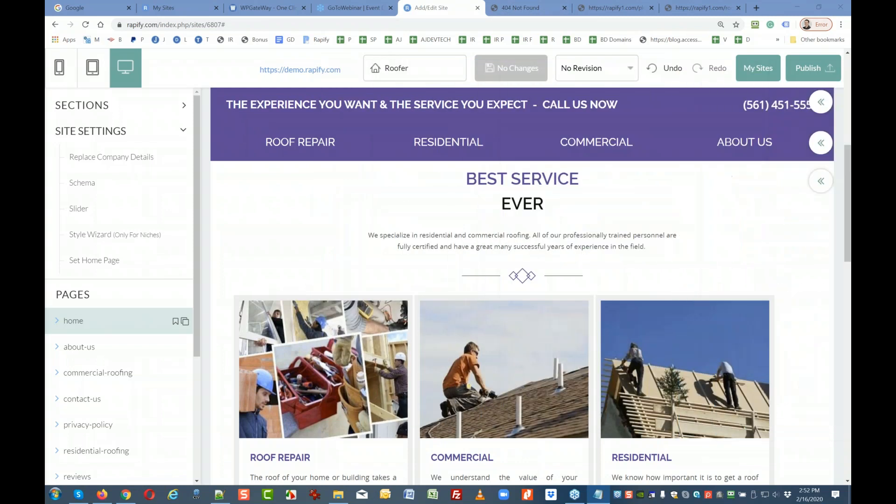
mouse_move(820, 102)
mouse_move(820, 180)
scroll(793, 224, down, 5)
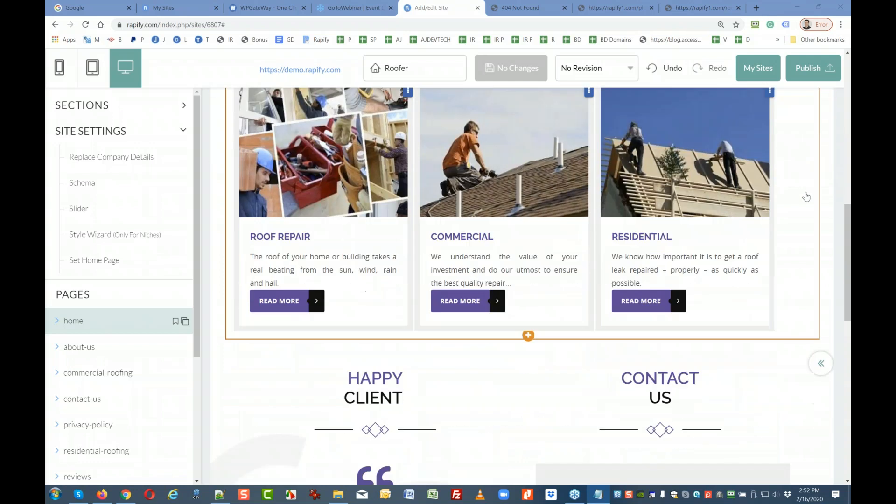
scroll(780, 262, down, 2)
mouse_move(820, 253)
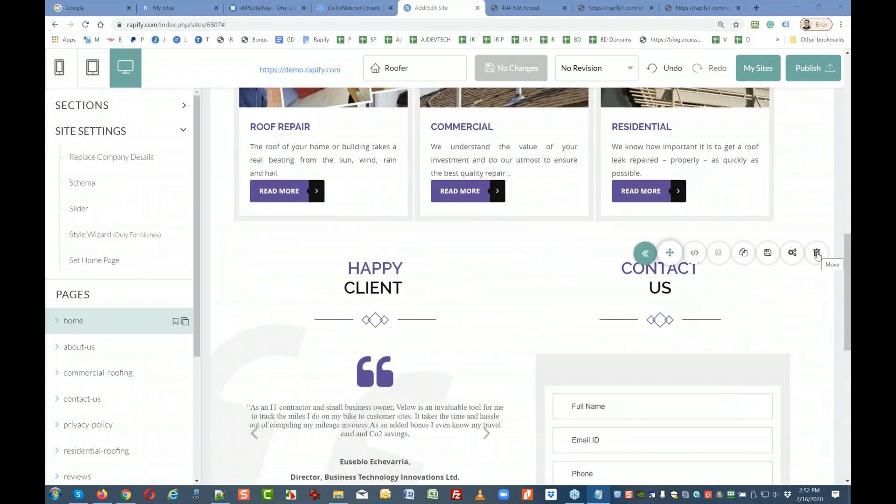
scroll(782, 324, down, 6)
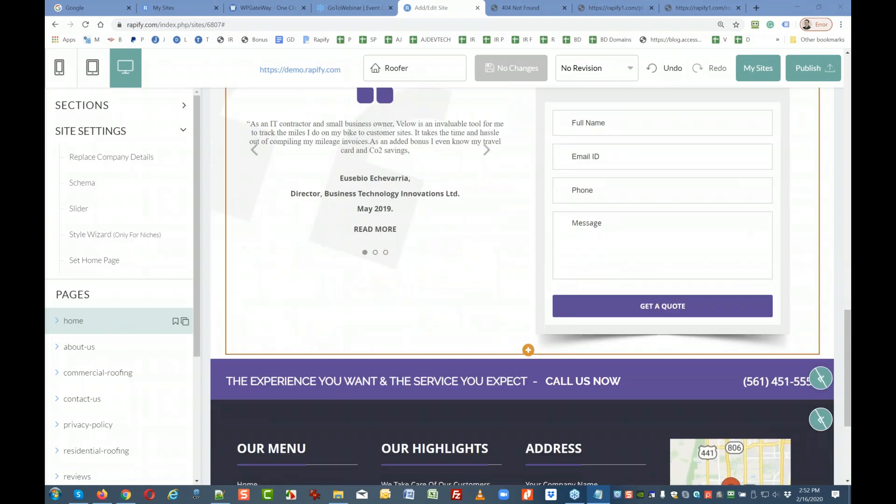
scroll(808, 340, up, 15)
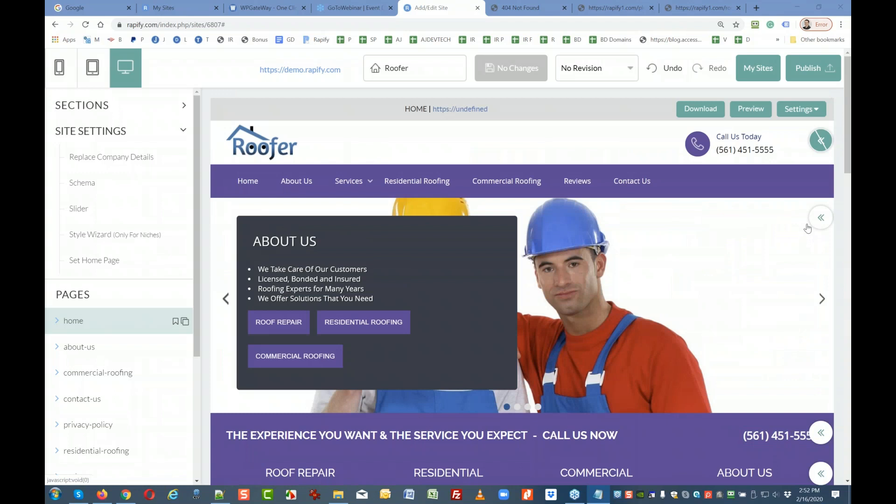
scroll(780, 279, down, 5)
scroll(780, 279, down, 8)
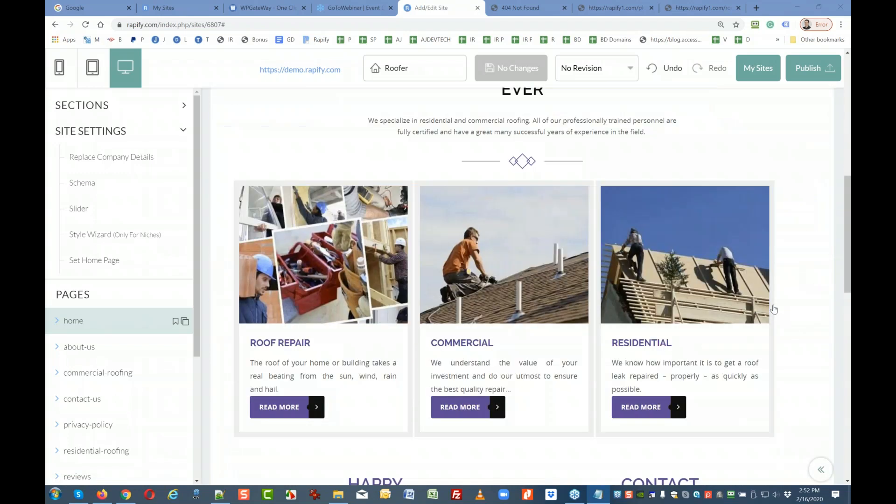
scroll(774, 310, down, 3)
Expand the section toolbars for Happy Client and Contact Us and browse those sections.
click(821, 207)
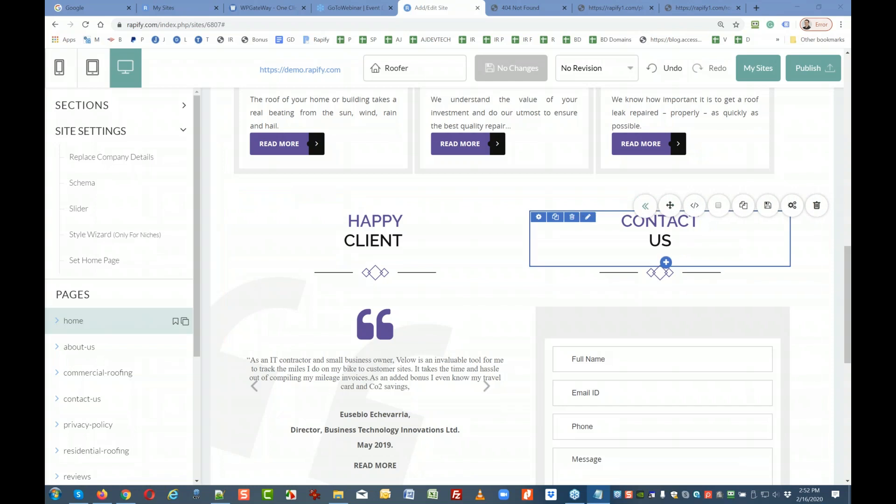
scroll(848, 218, down, 5)
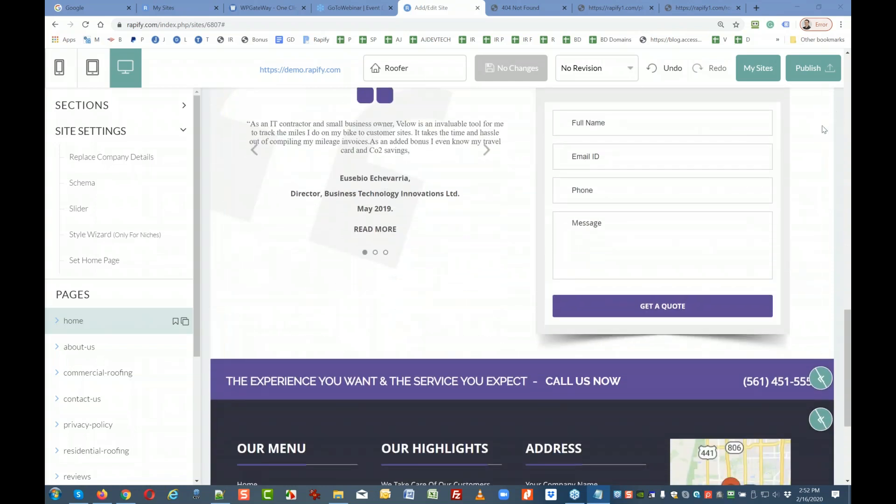
scroll(818, 145, up, 4)
click(821, 159)
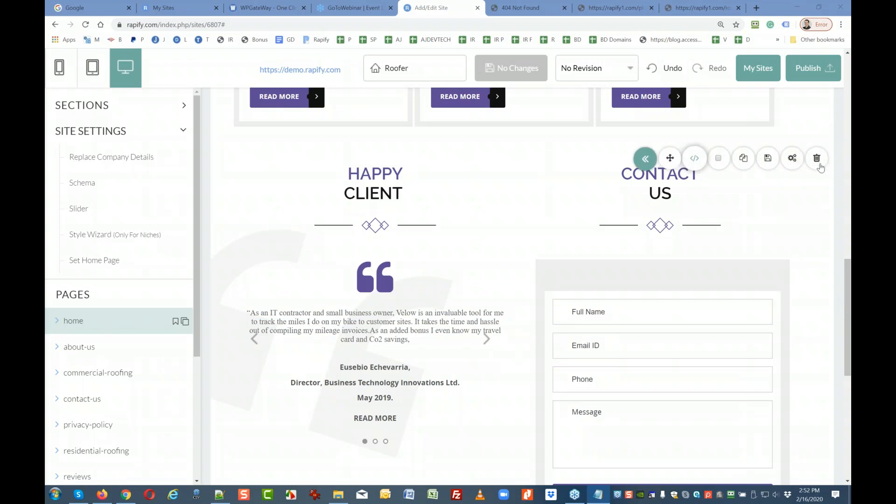
scroll(821, 167, up, 15)
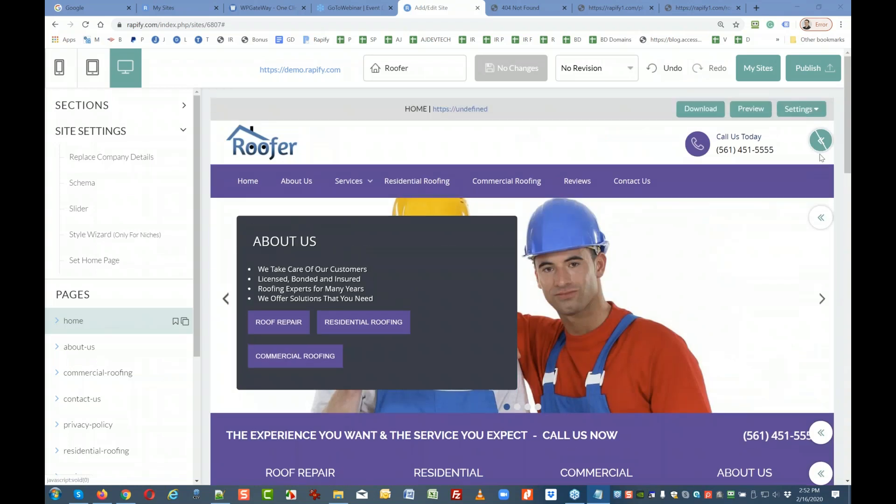
mouse_move(815, 225)
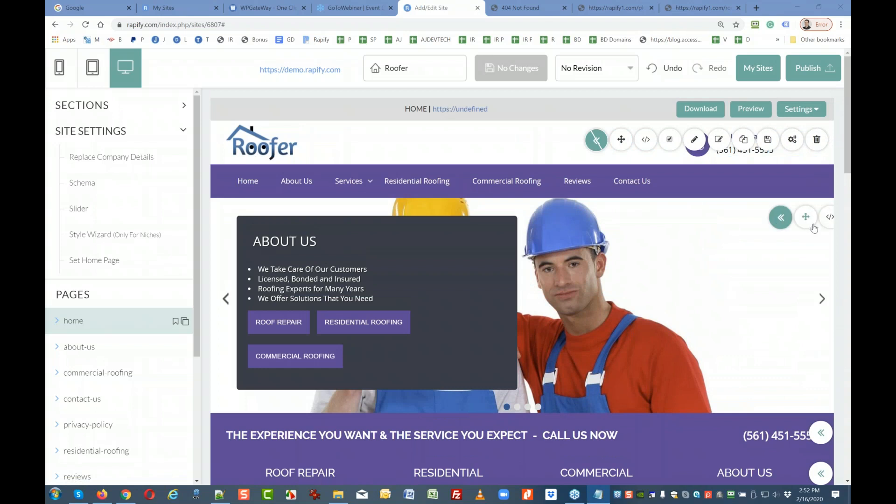
scroll(629, 329, down, 2)
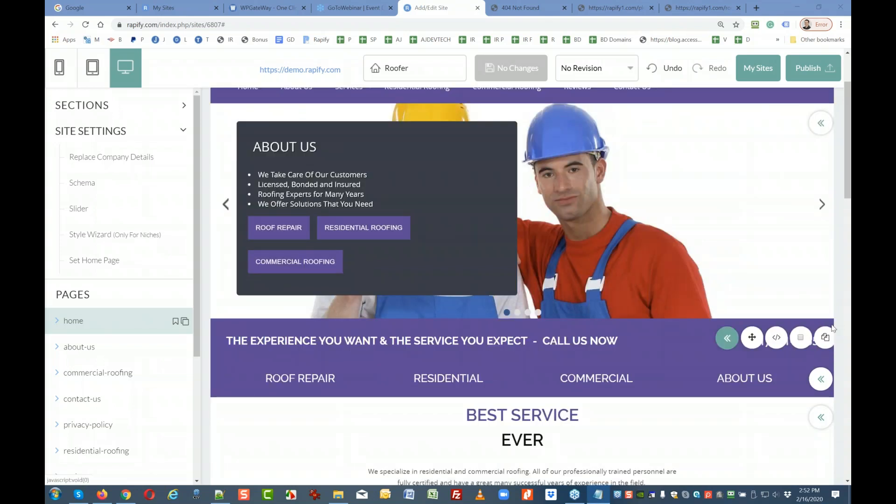
mouse_move(353, 383)
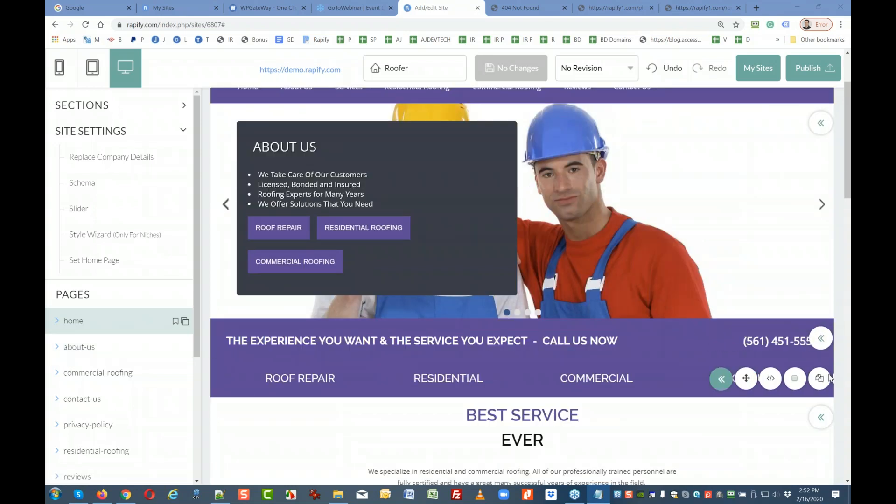
scroll(354, 383, down, 3)
mouse_move(821, 275)
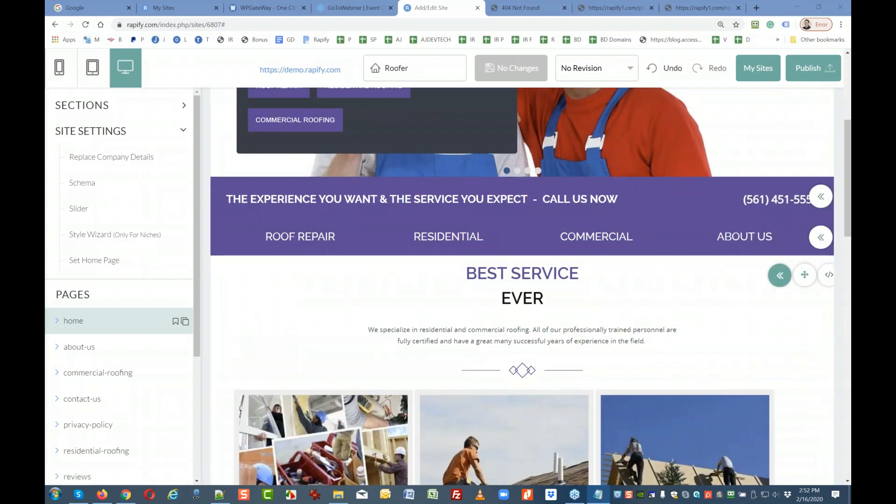
scroll(444, 280, down, 10)
mouse_move(736, 265)
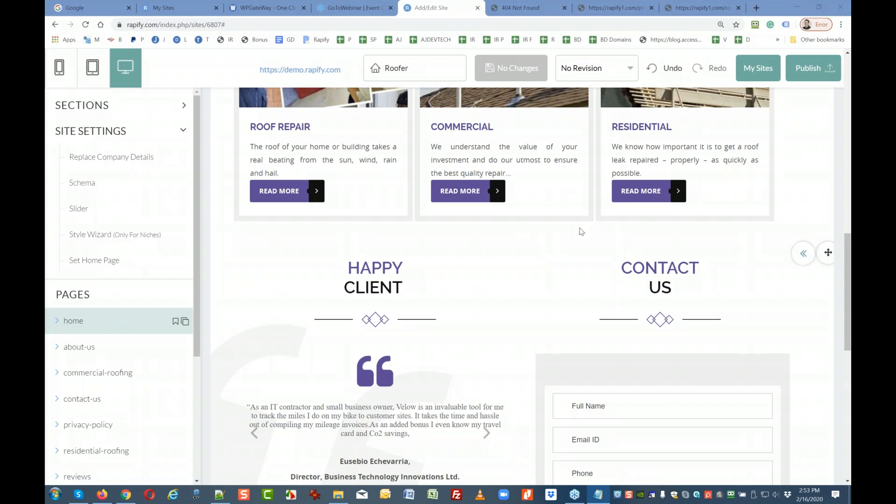
scroll(422, 276, up, 4)
scroll(422, 276, up, 3)
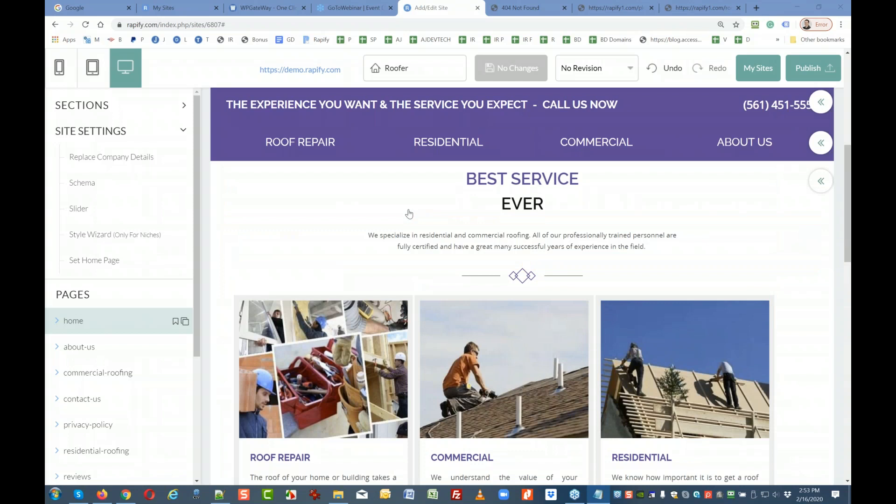
mouse_move(366, 236)
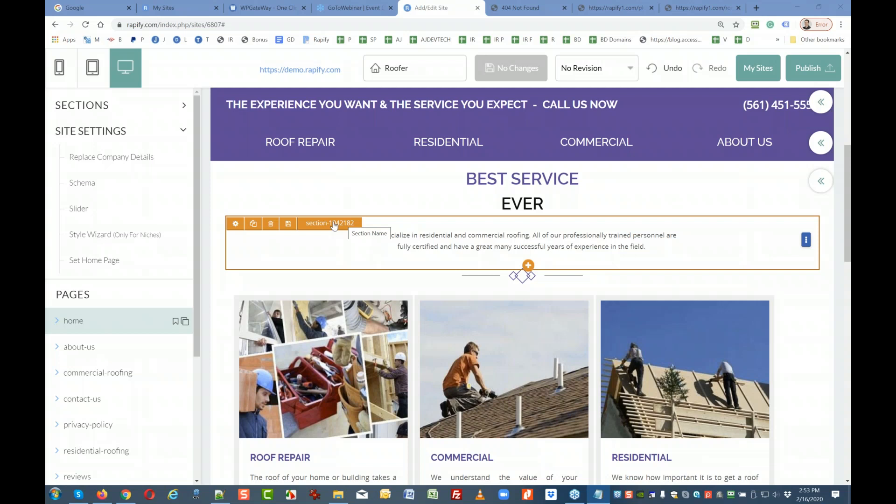
scroll(334, 225, down, 3)
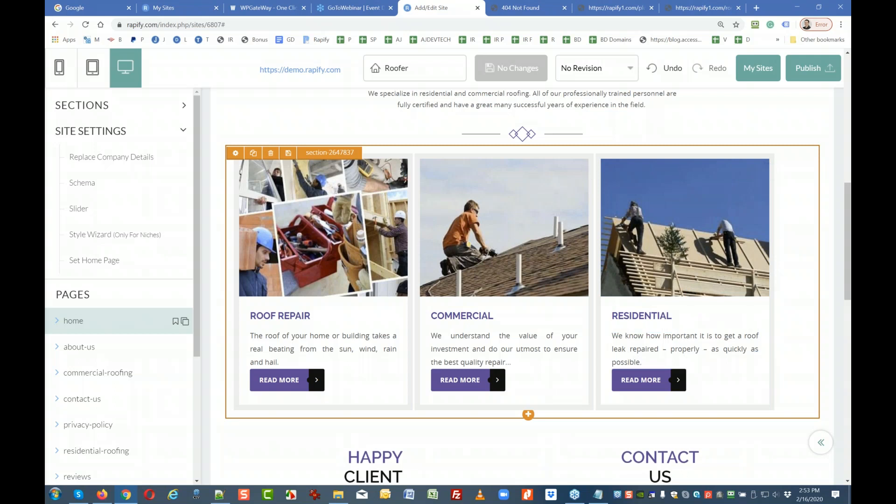
Bring Notepad to the front, move it left, and select Blocks, Sections and Modules in turn.
click(598, 495)
drag(520, 39, 479, 41)
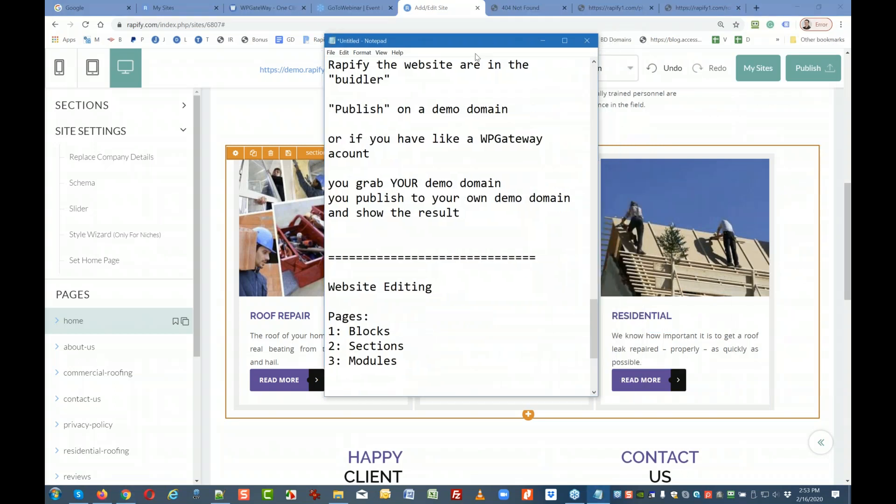
drag(404, 332, 349, 332)
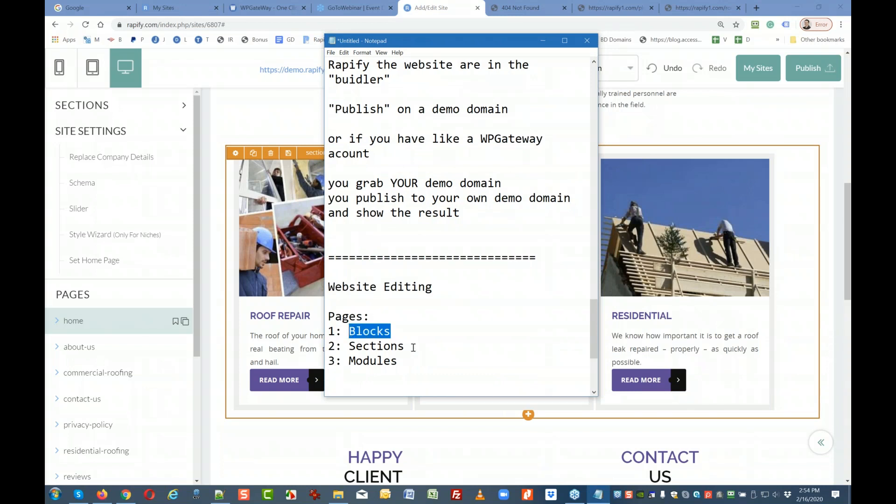
drag(415, 348, 349, 345)
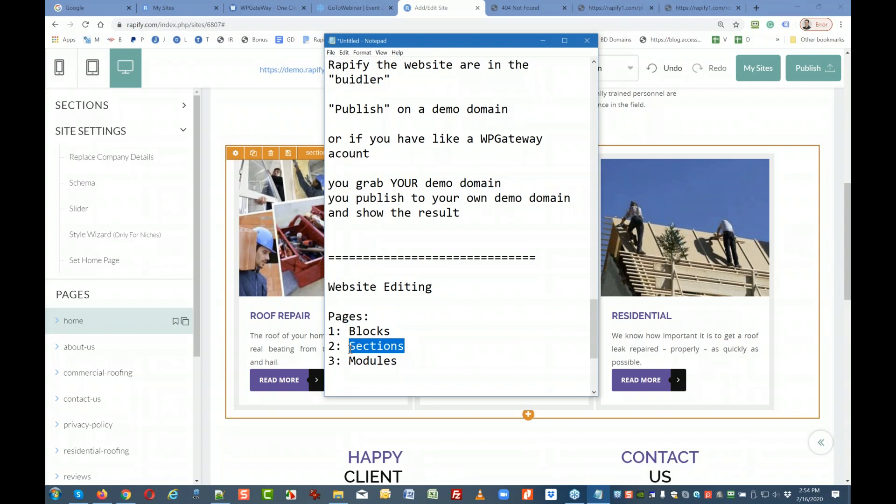
drag(398, 361, 357, 364)
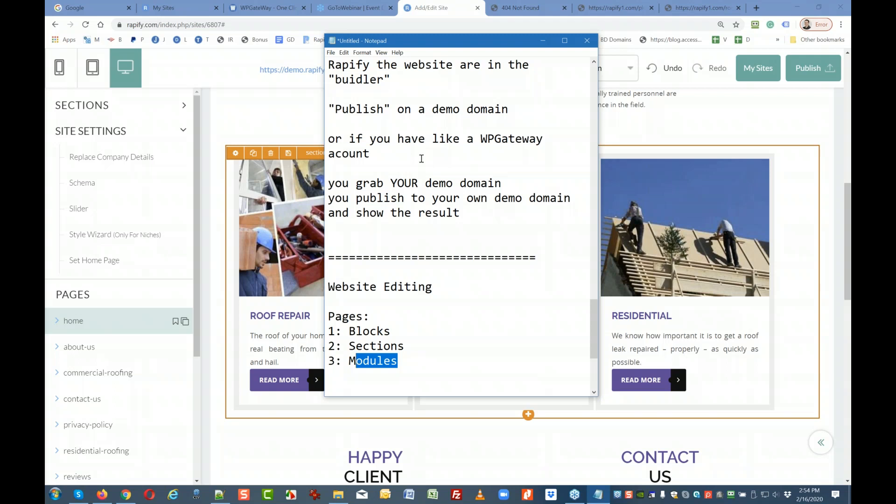
Move the Notepad outline aside and minimize it to reveal the Rapify roofer home page.
drag(423, 47, 639, 71)
click(760, 65)
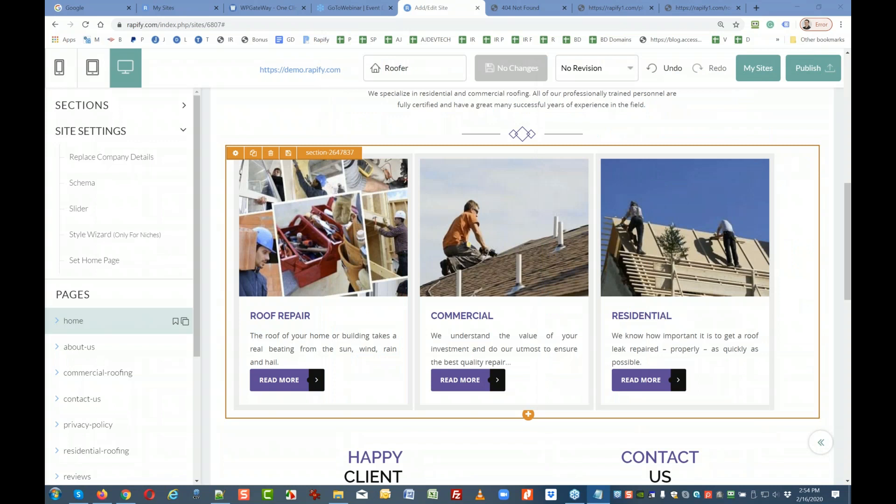
scroll(698, 304, up, 8)
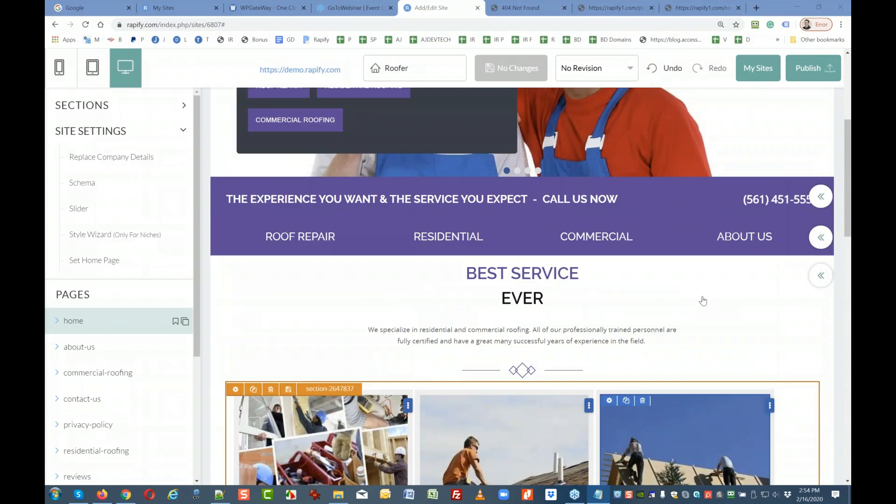
scroll(719, 282, down, 3)
click(820, 275)
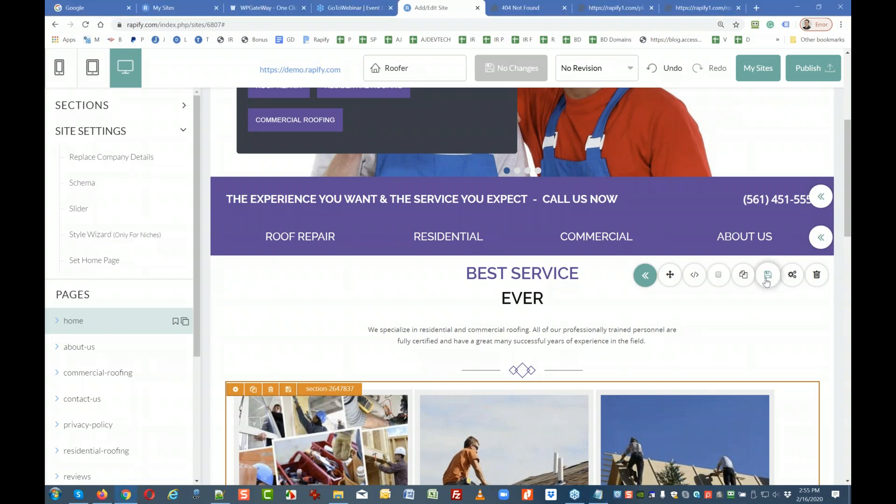
click(766, 279)
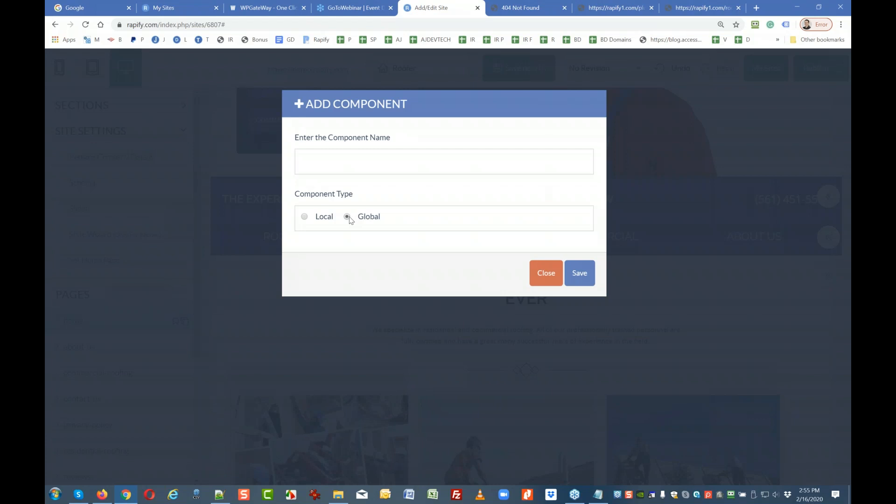
click(551, 275)
scroll(554, 287, down, 2)
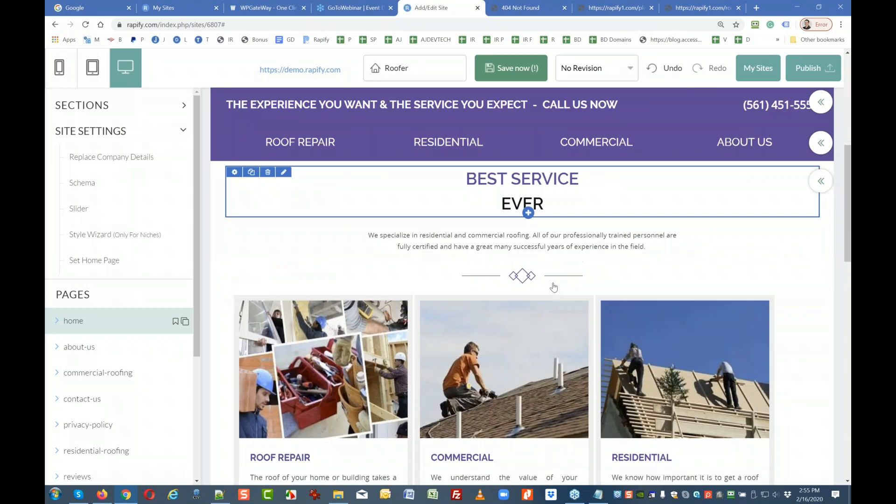
scroll(466, 262, up, 2)
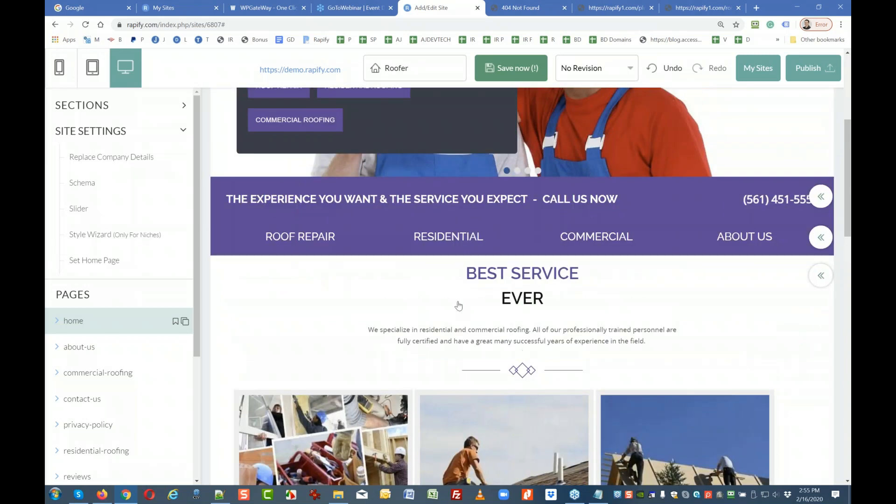
scroll(465, 289, down, 2)
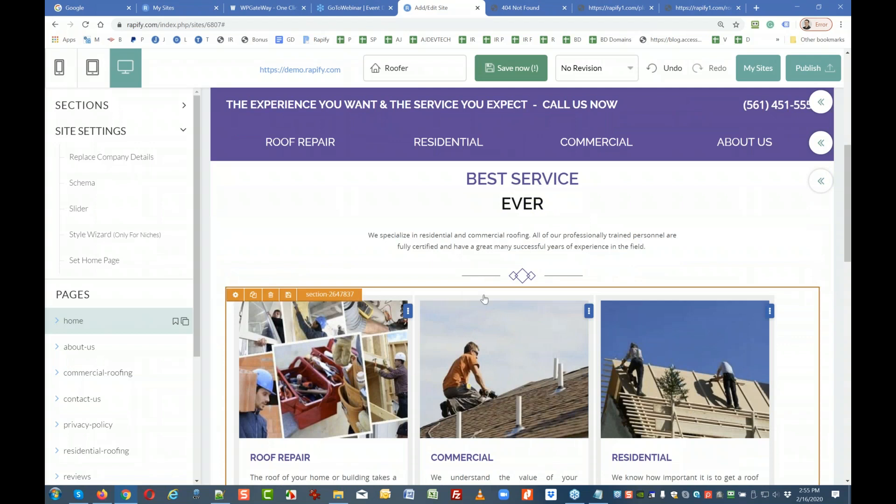
click(289, 296)
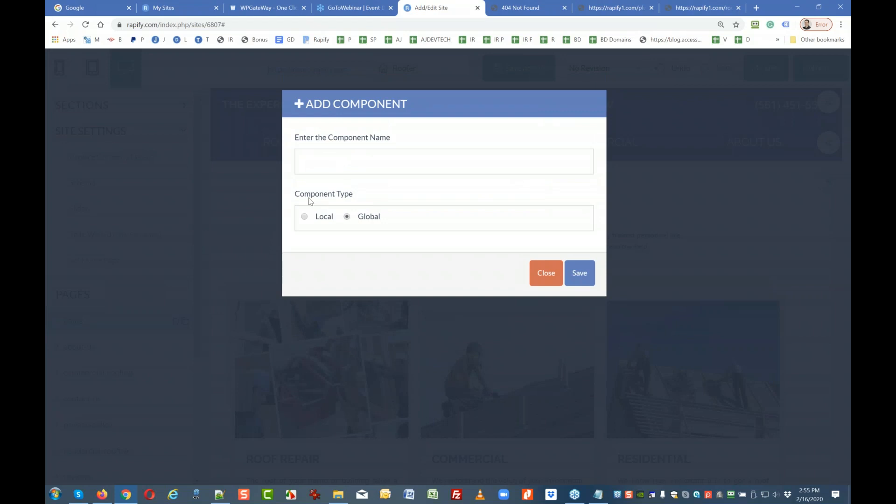
click(547, 273)
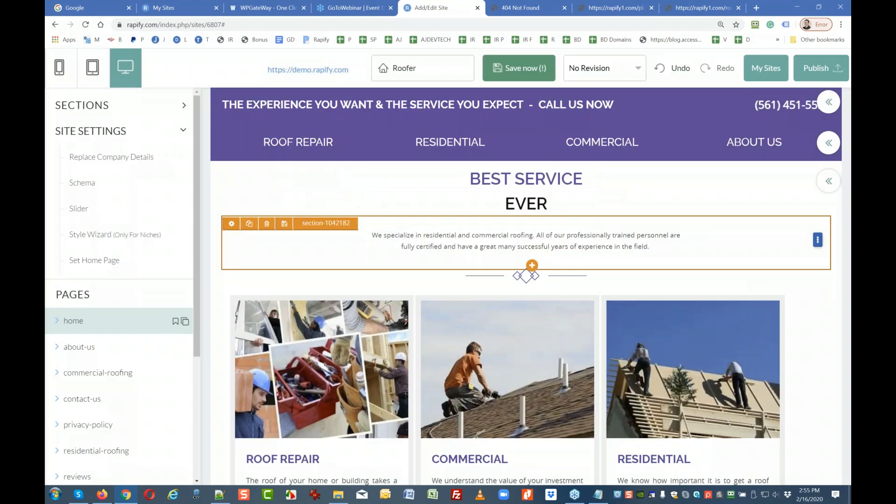
scroll(499, 290, down, 4)
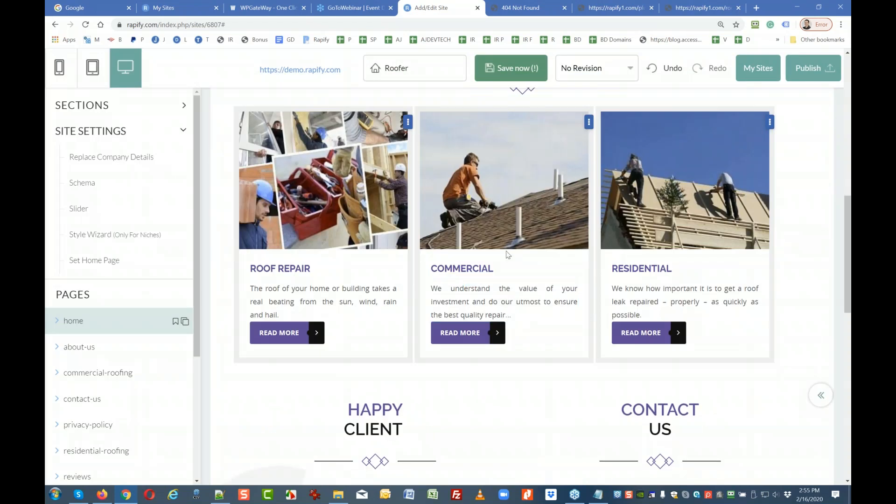
Clone the Roof Repair collage image so a copy sits below it, then bring up the add-element palette.
scroll(504, 261, up, 2)
scroll(505, 280, down, 1)
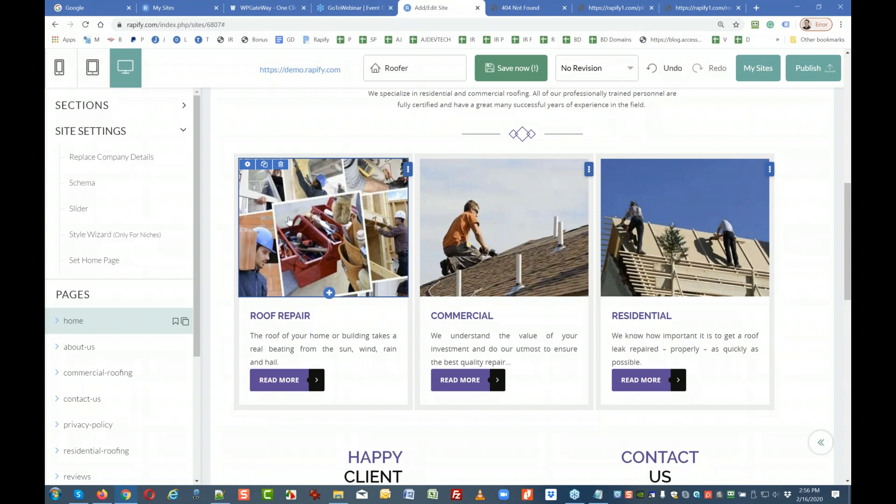
click(265, 165)
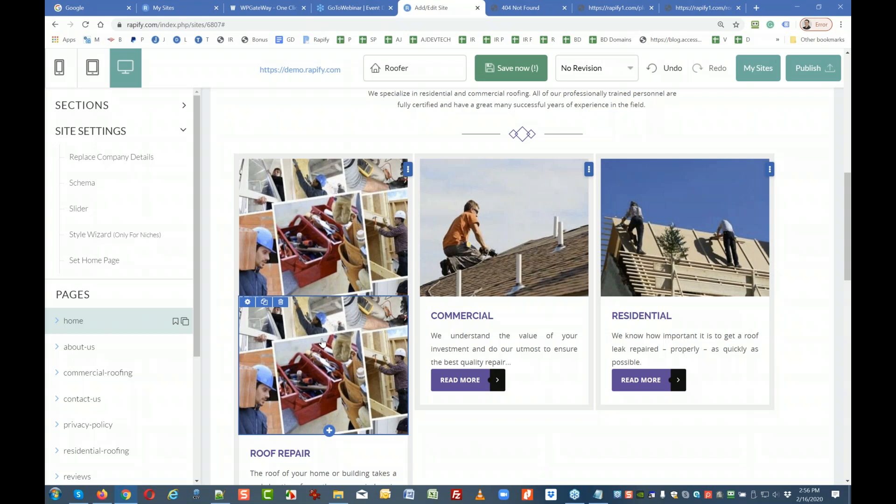
scroll(322, 342, down, 2)
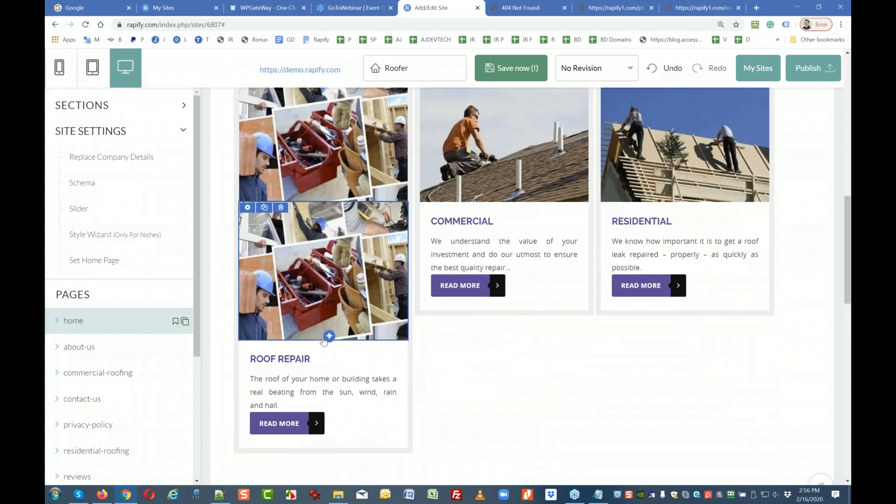
click(326, 340)
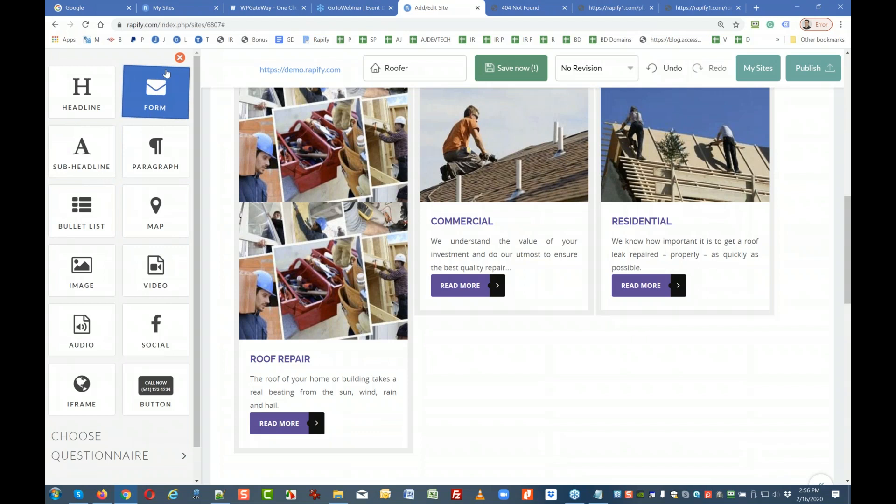
Dismiss the element palette without adding anything and save the site, returning to My Sites.
click(179, 57)
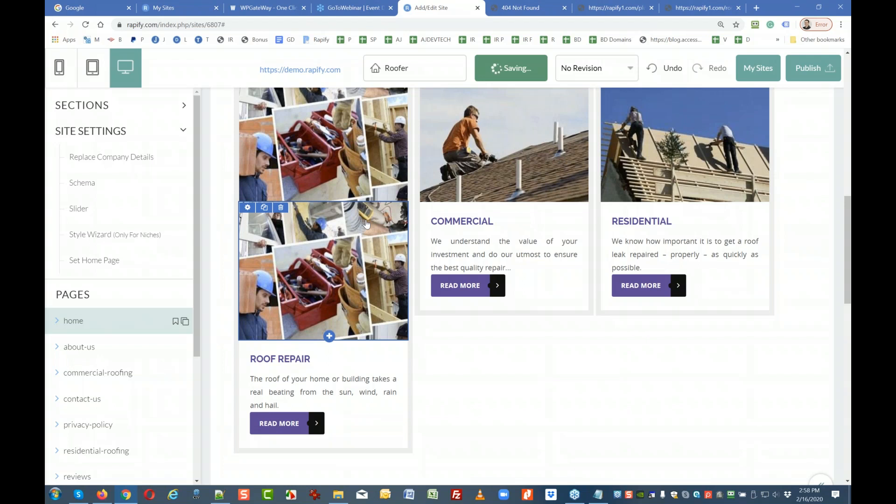
click(746, 68)
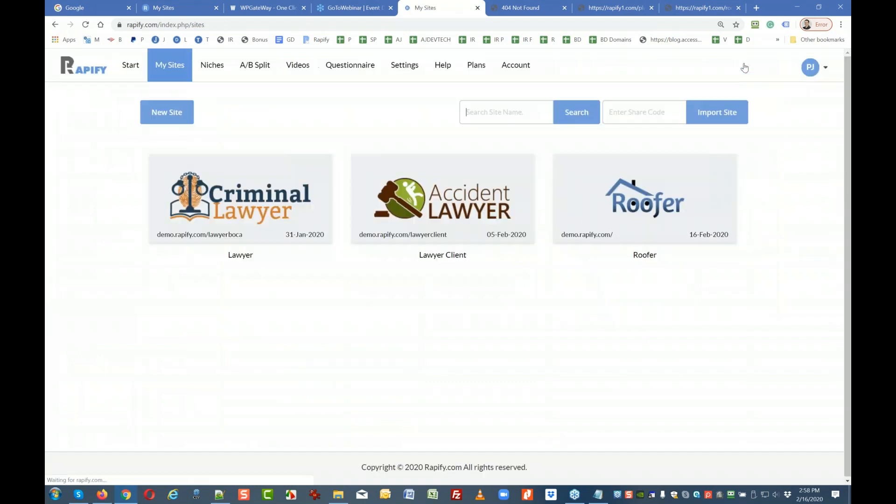
Go to the Start page listing webinar videos and PDF guides like Getting Started and Bonuses.
click(132, 70)
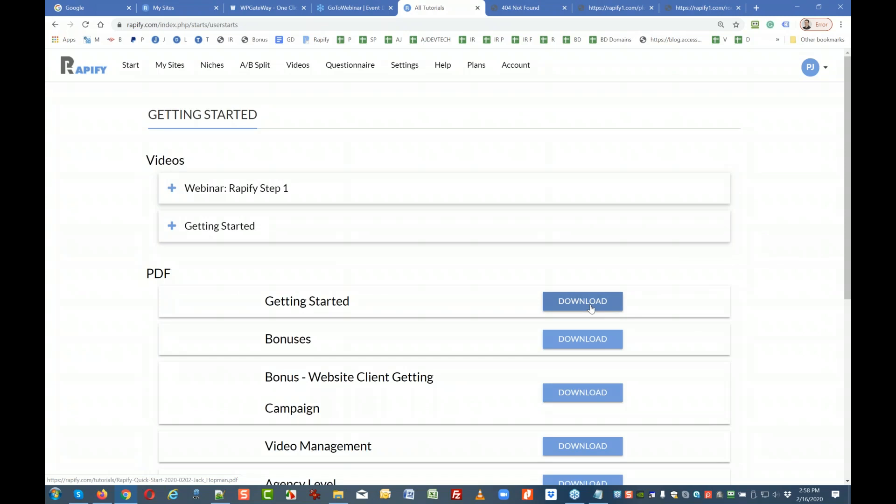
scroll(590, 308, down, 4)
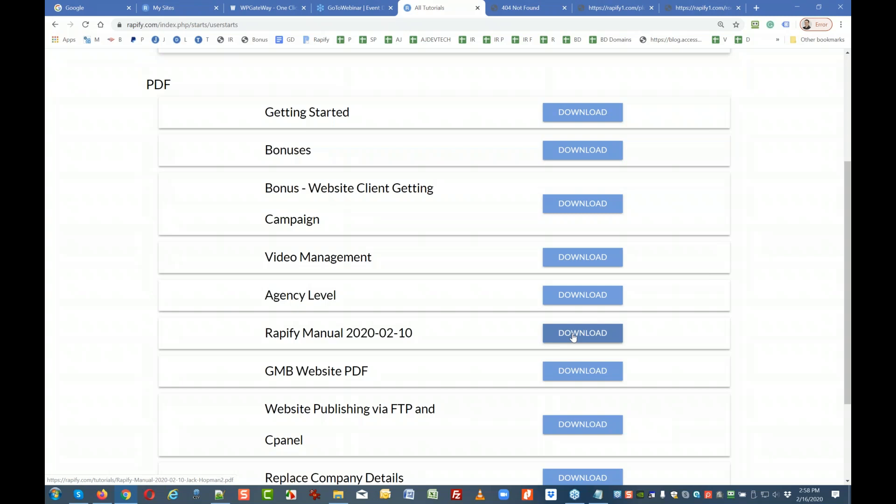
scroll(573, 336, up, 4)
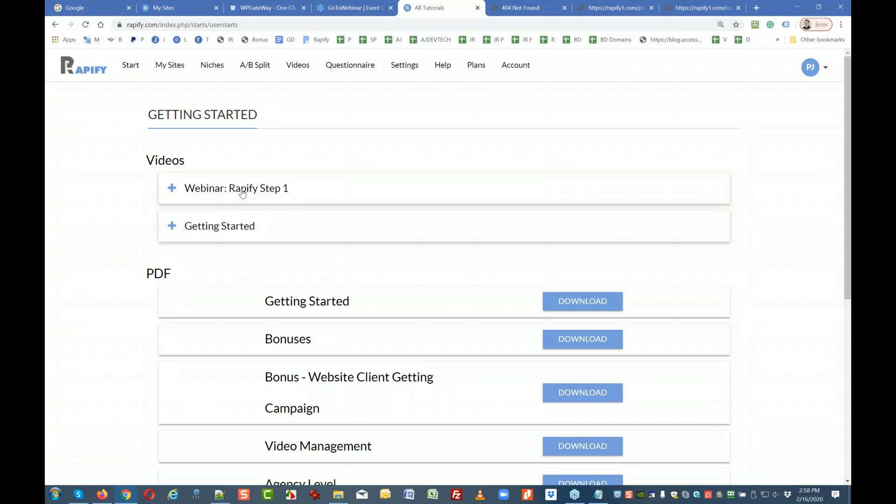
scroll(242, 194, down, 2)
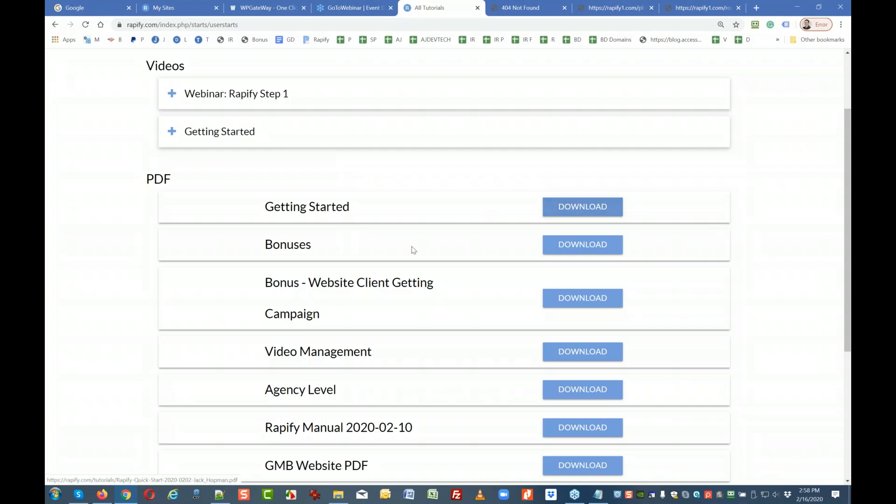
scroll(307, 252, down, 1)
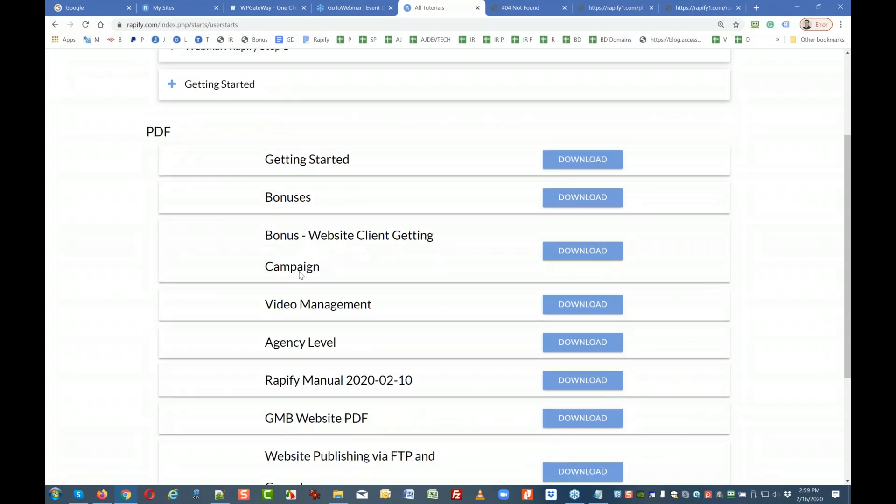
scroll(301, 271, down, 1)
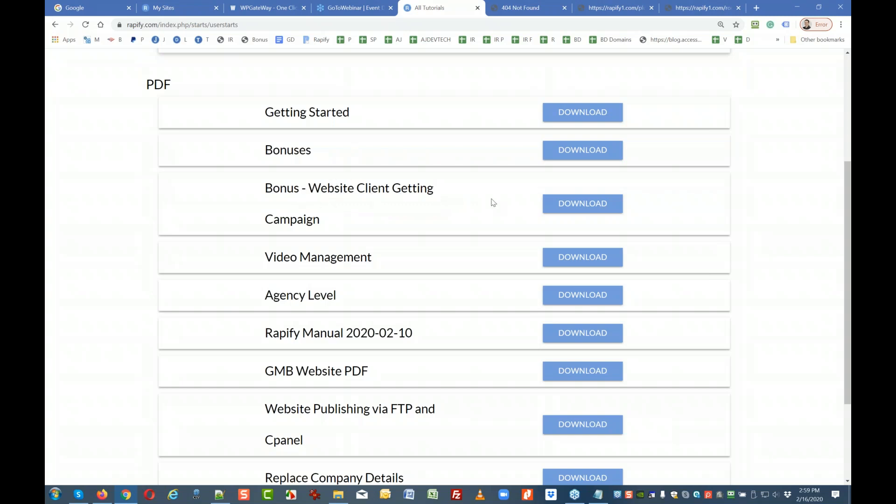
scroll(336, 218, down, 2)
scroll(338, 219, up, 2)
scroll(344, 213, down, 1)
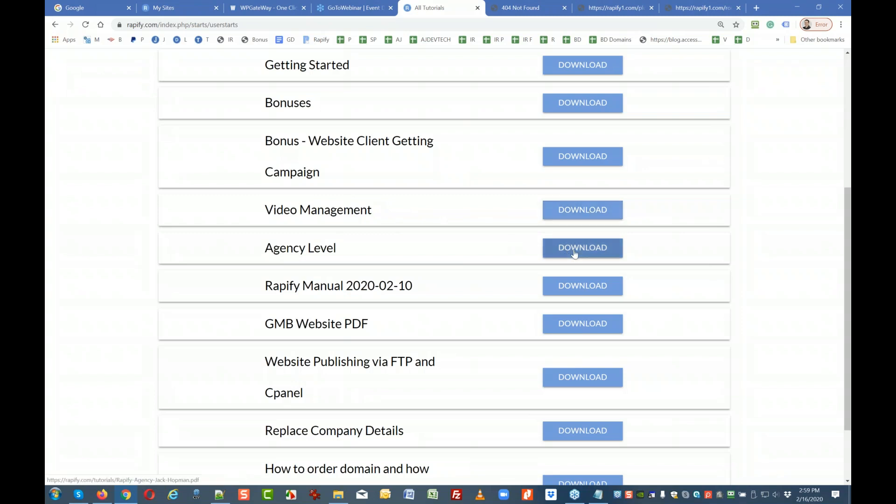
scroll(473, 298, down, 2)
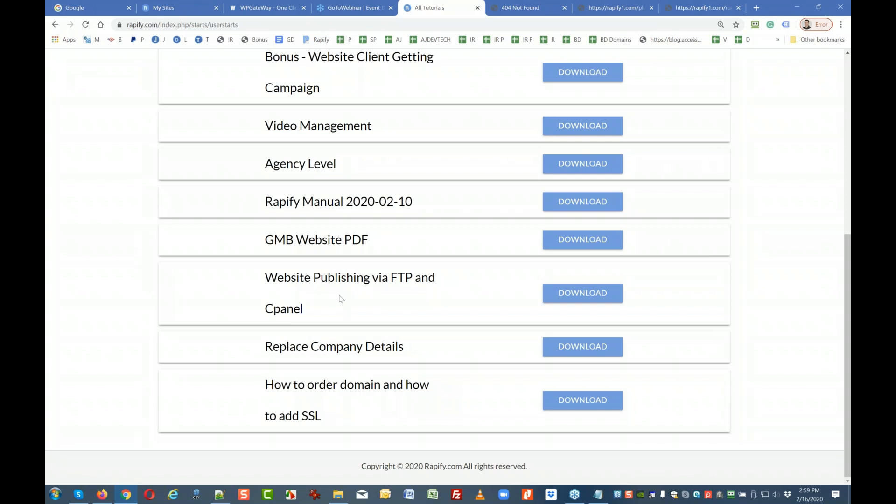
scroll(337, 299, up, 3)
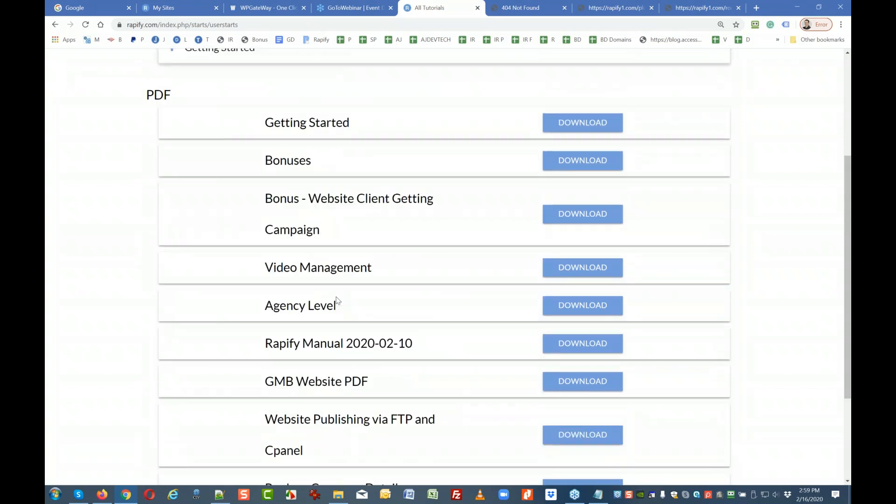
scroll(338, 300, up, 4)
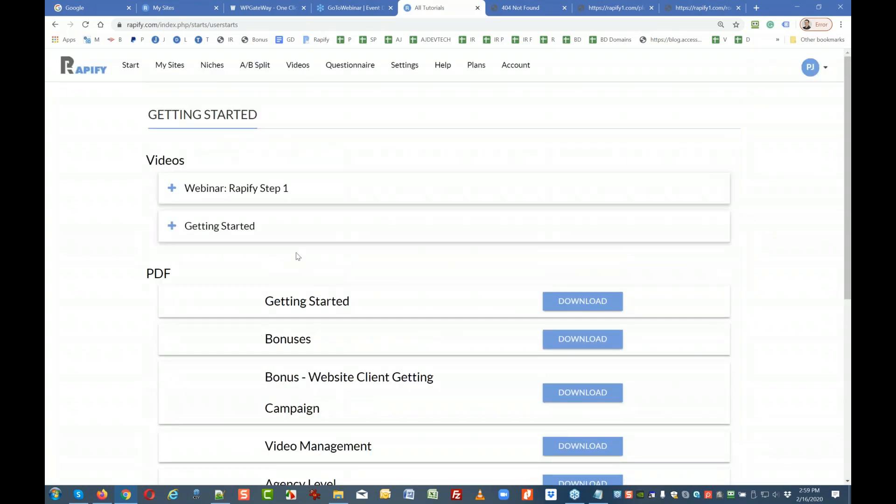